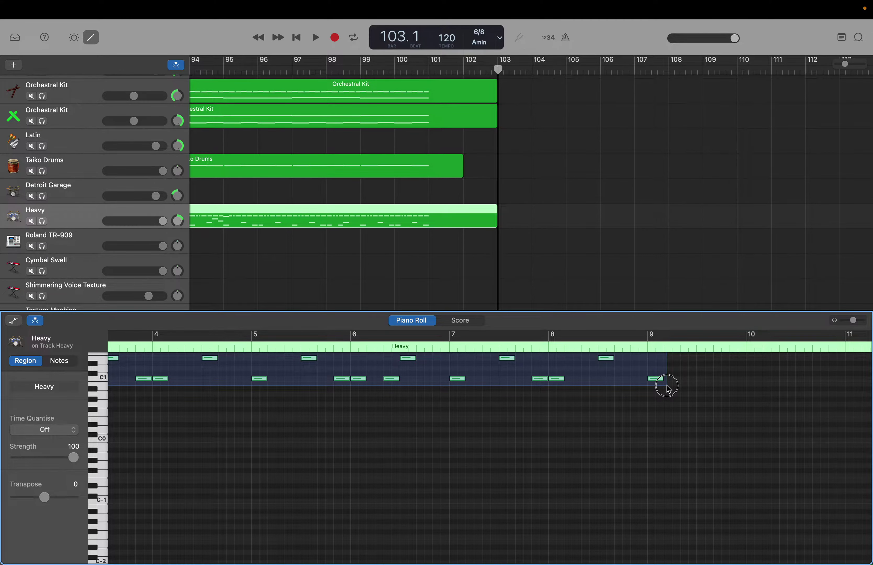
Copy the Heavy drum region's opening notes through the start of bar 9 and paste them into the same track at bar 103.
drag(667, 389, 668, 390)
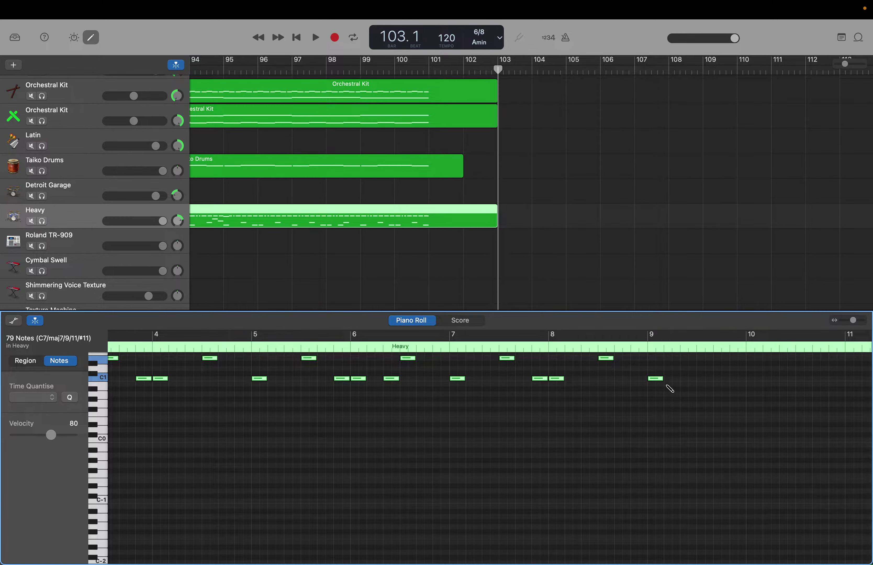
key(Delete)
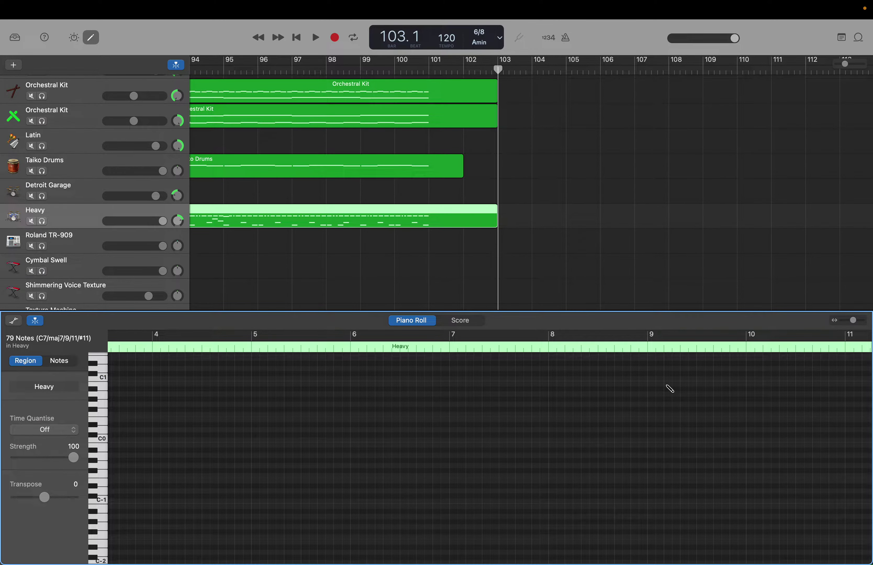
key(super+z)
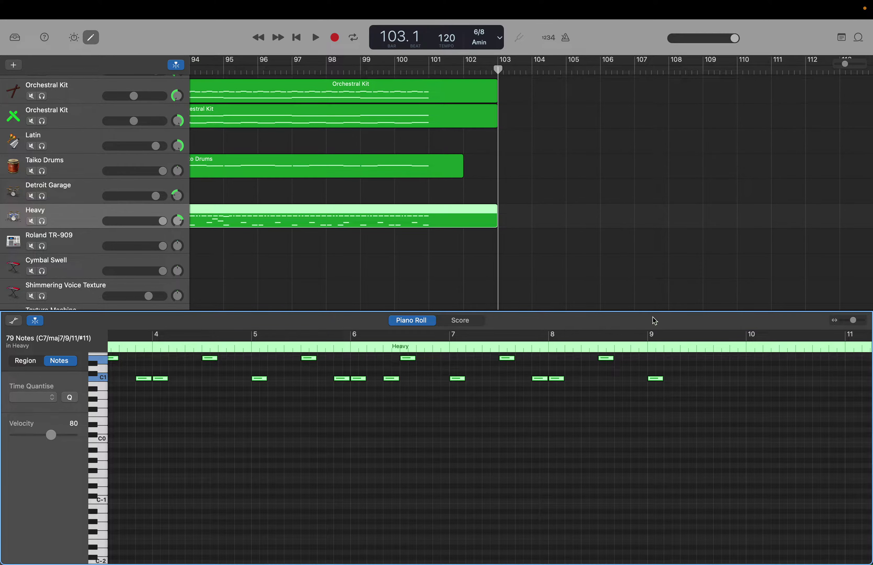
scroll(532, 143, up, 15)
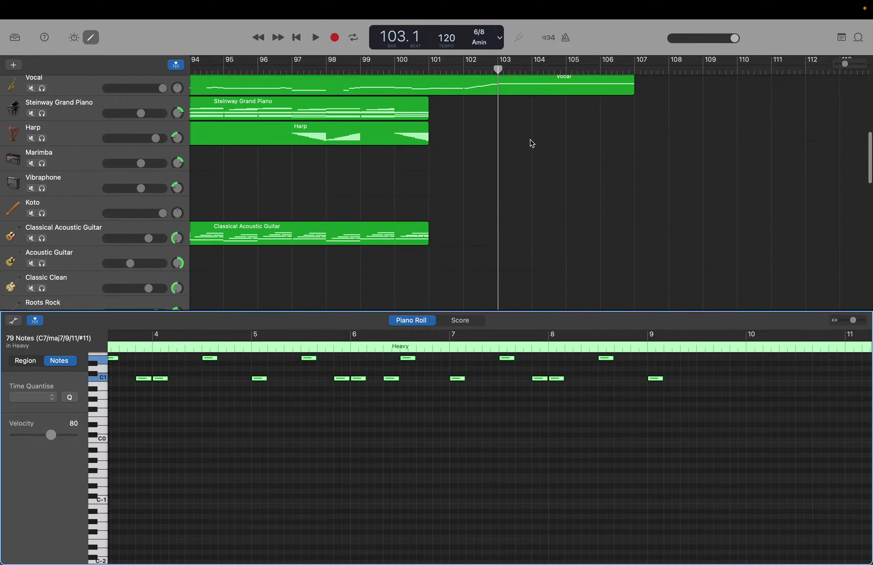
scroll(532, 143, up, 5)
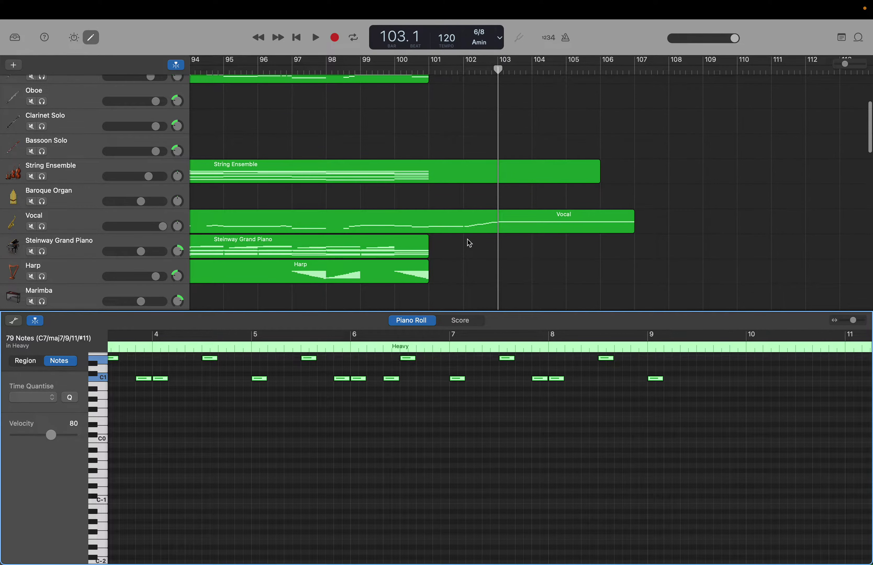
scroll(512, 225, down, 3)
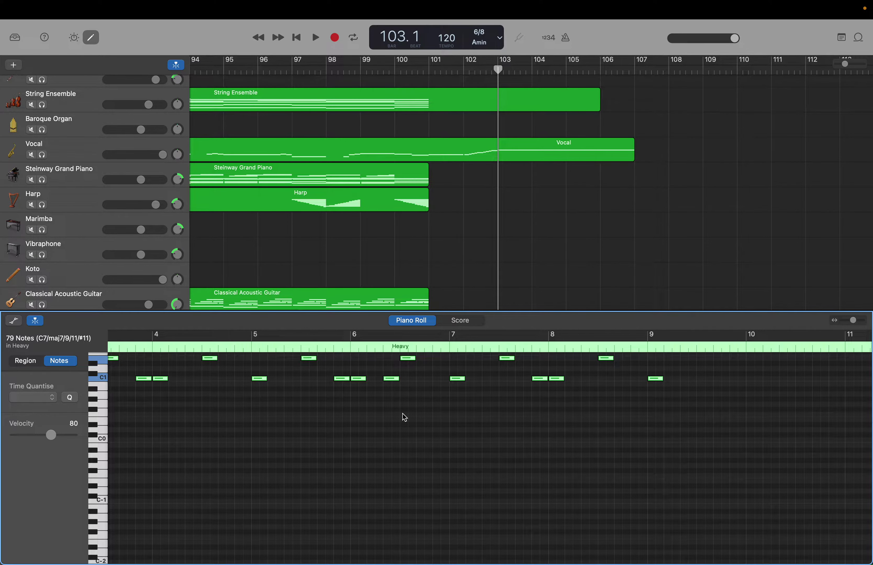
key(.)
key(.)
key(.)
key(.)
key(.)
key(.)
key(.)
key(.)
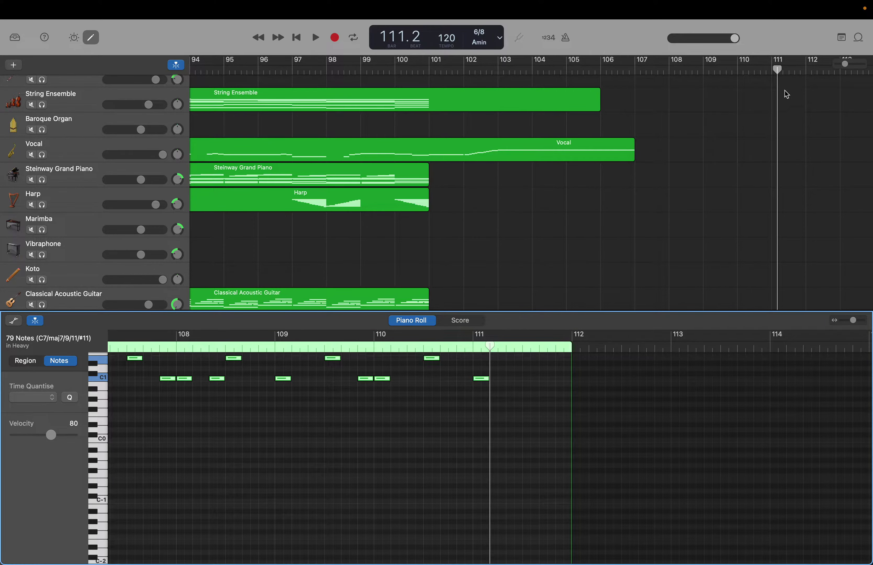
Play the arrangement from bar 101 into bar 105 to hear the transition with the pasted Heavy drum notes.
drag(775, 70, 430, 70)
key(space)
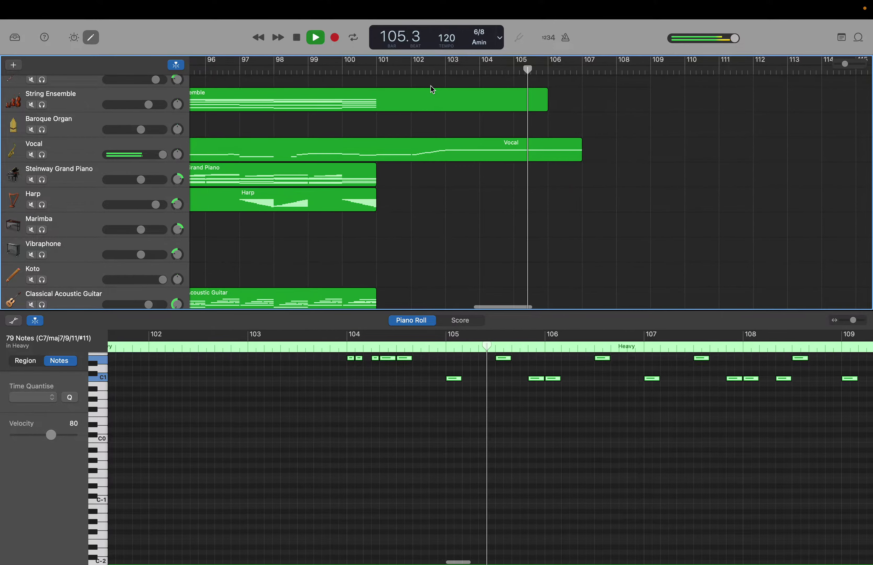
key(space)
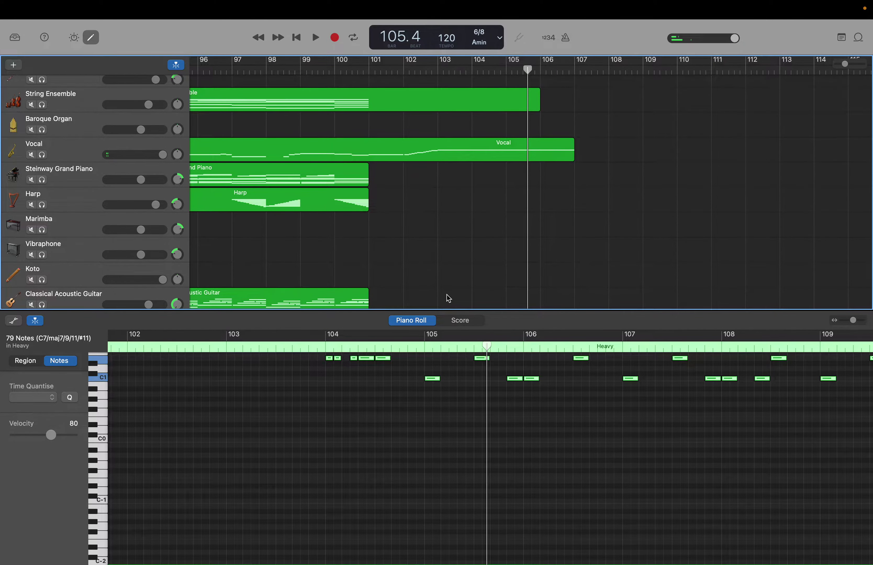
Copy the Taiko Drums region's opening C1 notes from bars 2 to 7 and paste them on that track at bar 104.
scroll(448, 295, down, 6)
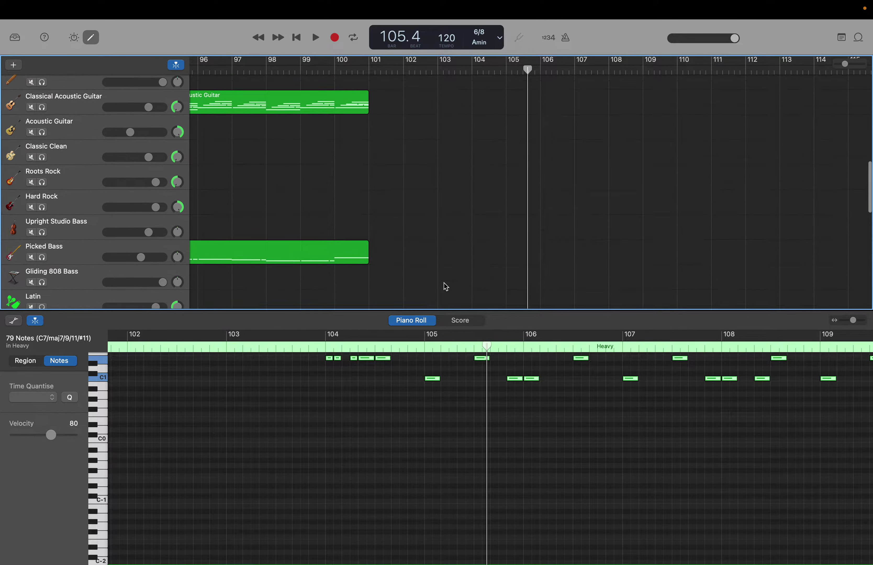
scroll(446, 287, down, 2)
scroll(429, 501, up, 5)
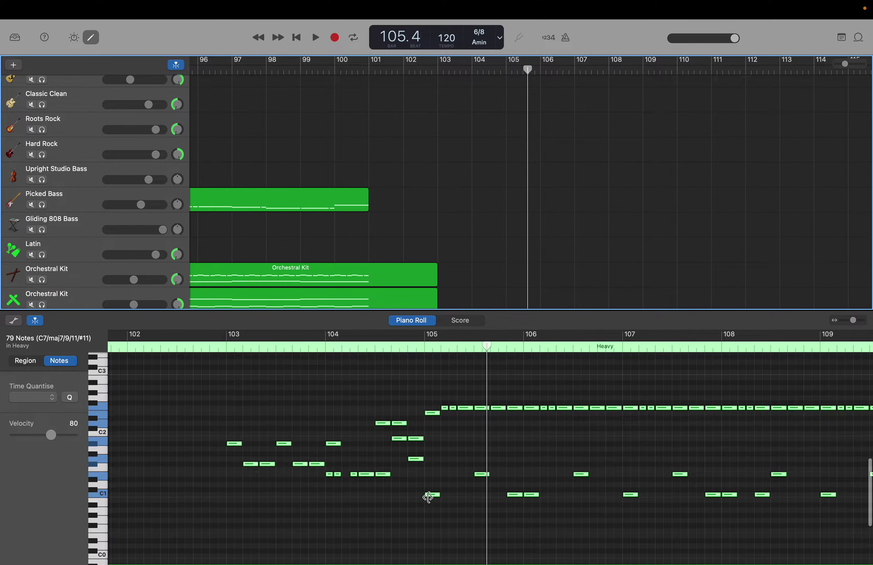
scroll(484, 302, down, 5)
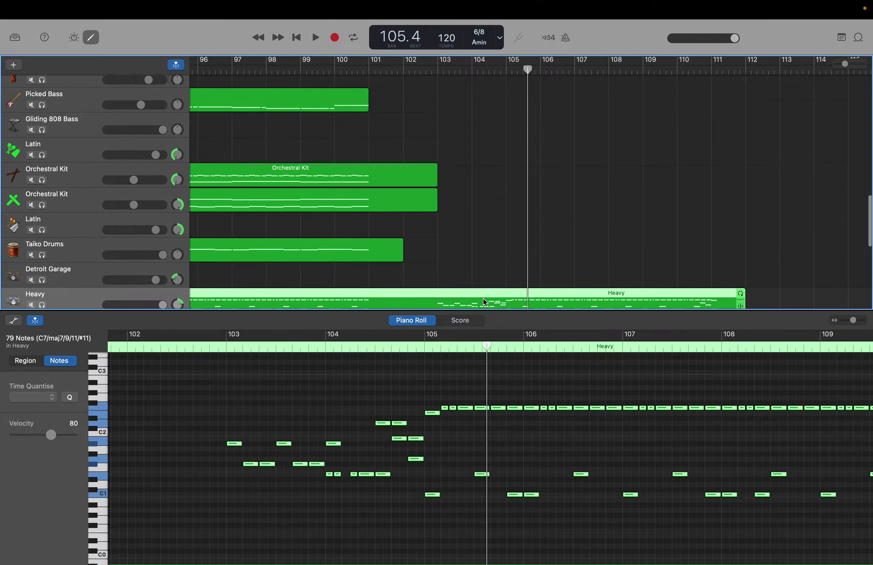
scroll(485, 302, down, 1)
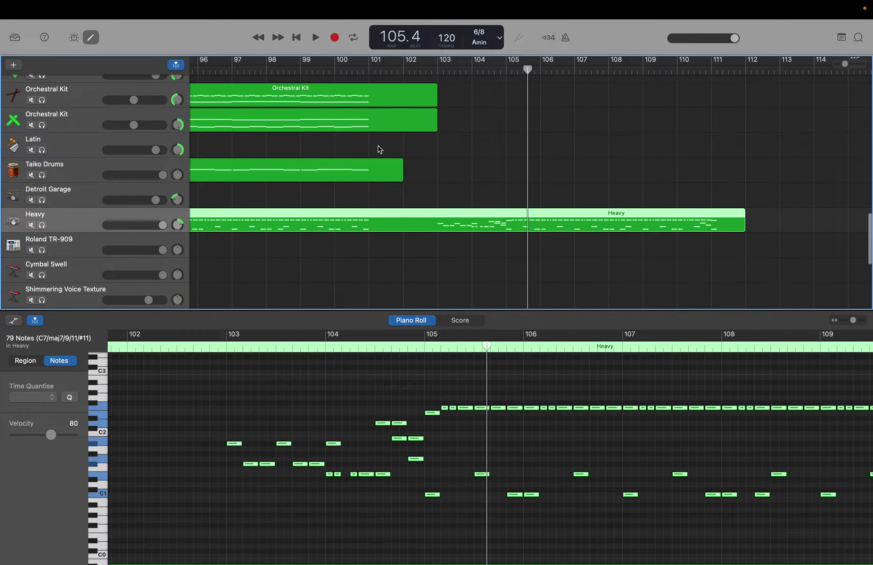
click(384, 171)
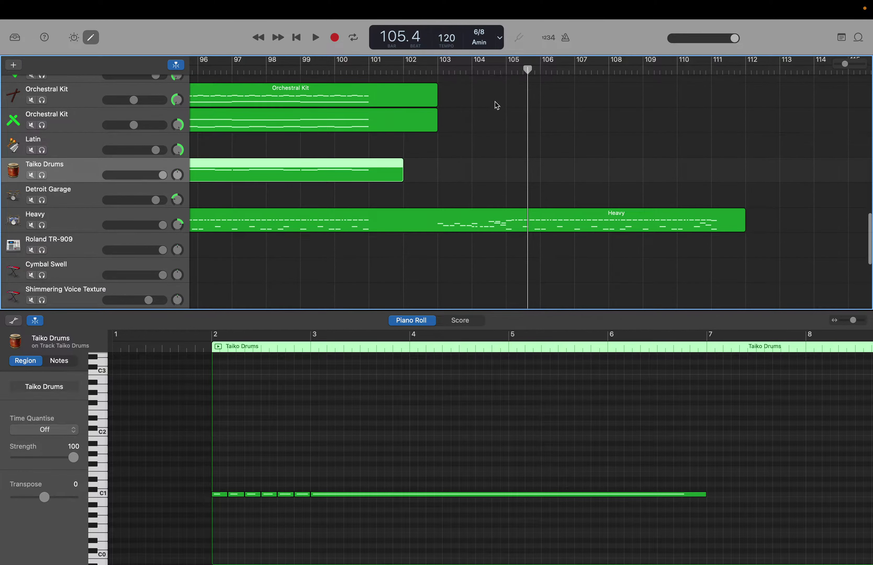
scroll(500, 102, down, 1)
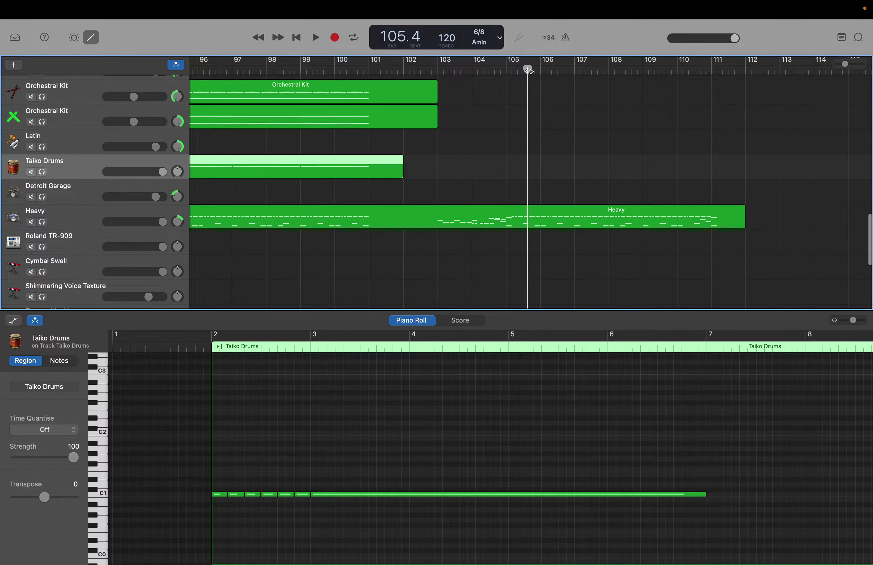
drag(528, 70, 472, 69)
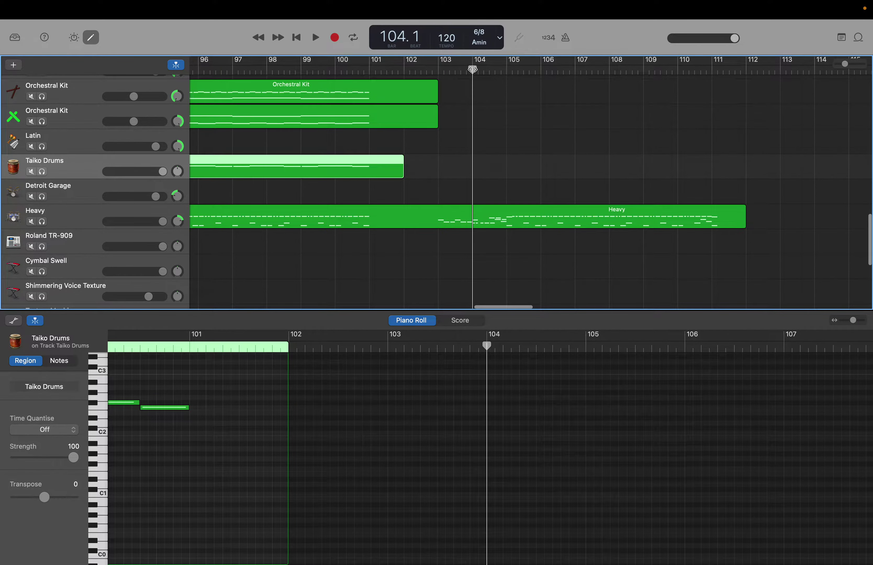
scroll(179, 442, left, 15)
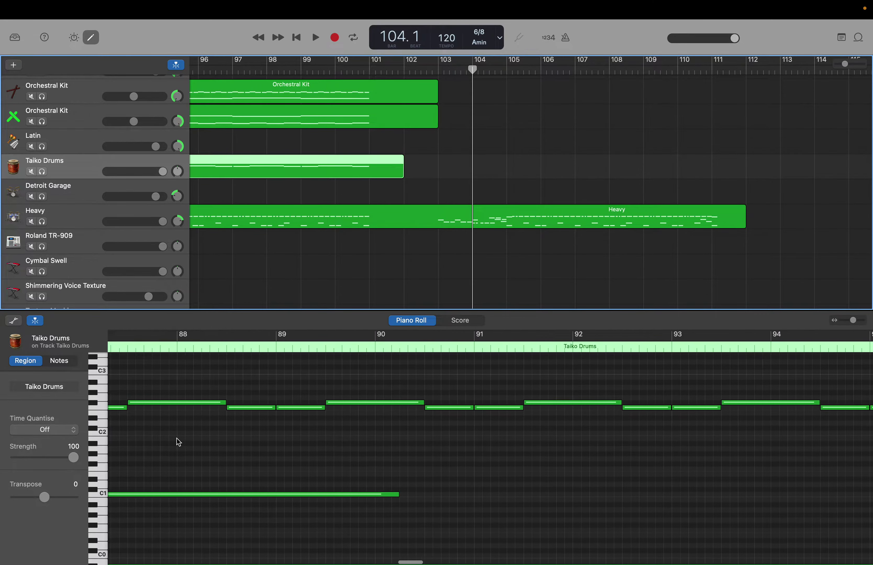
scroll(179, 442, left, 20)
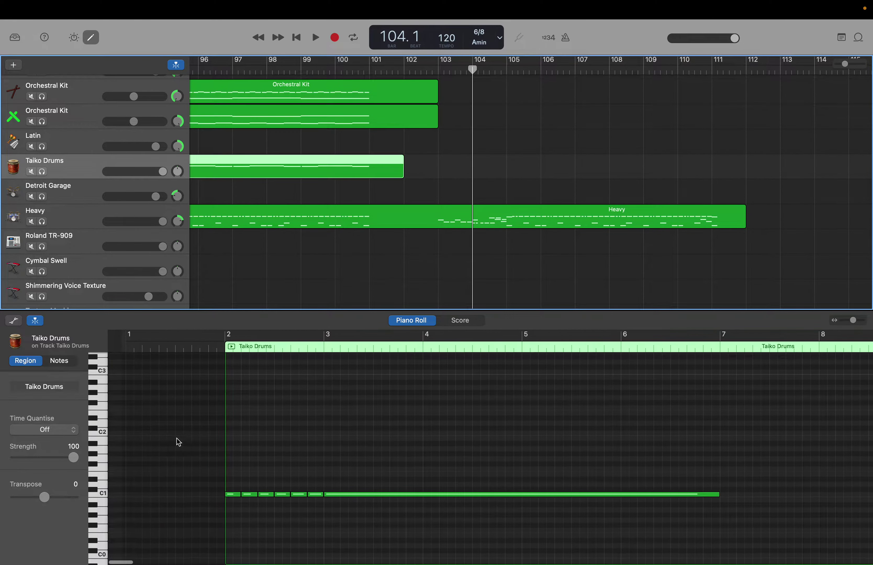
drag(217, 473, 371, 524)
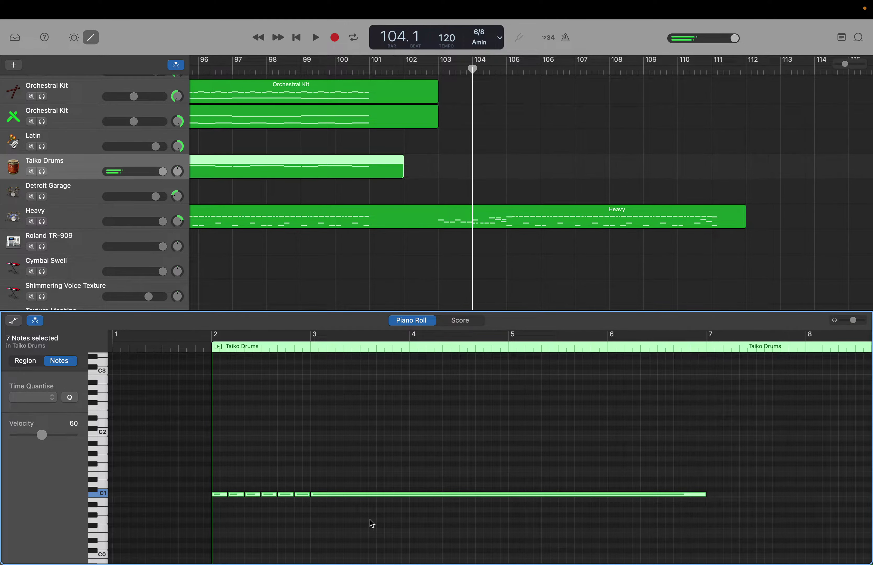
scroll(372, 524, down, 5)
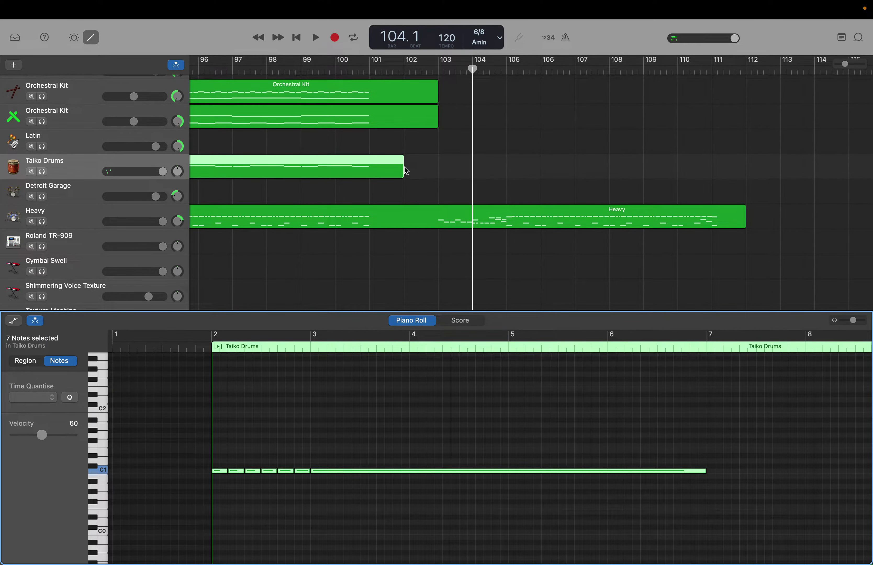
drag(401, 168, 746, 169)
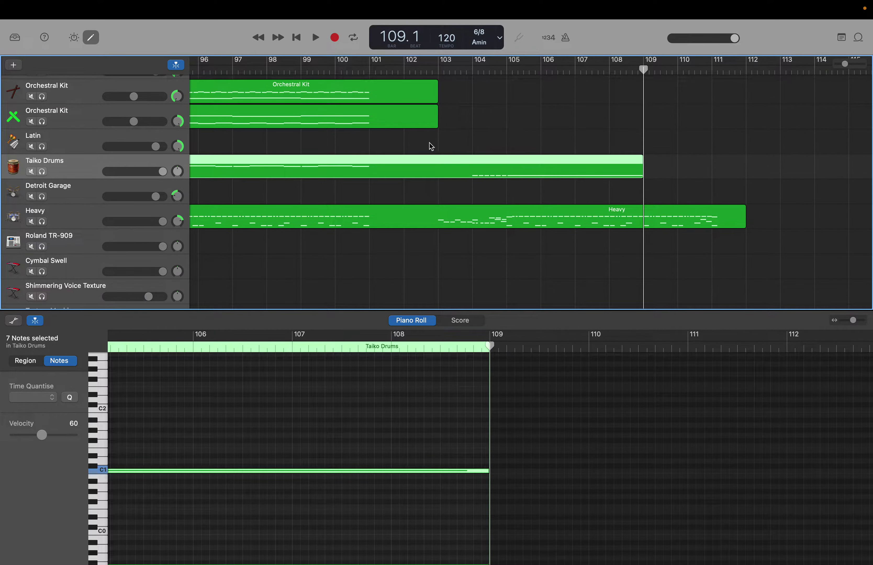
Copy all notes from bar 87 to bar 101 in the second Orchestral Kit region and paste them on that track at bar 105.
scroll(433, 129, up, 3)
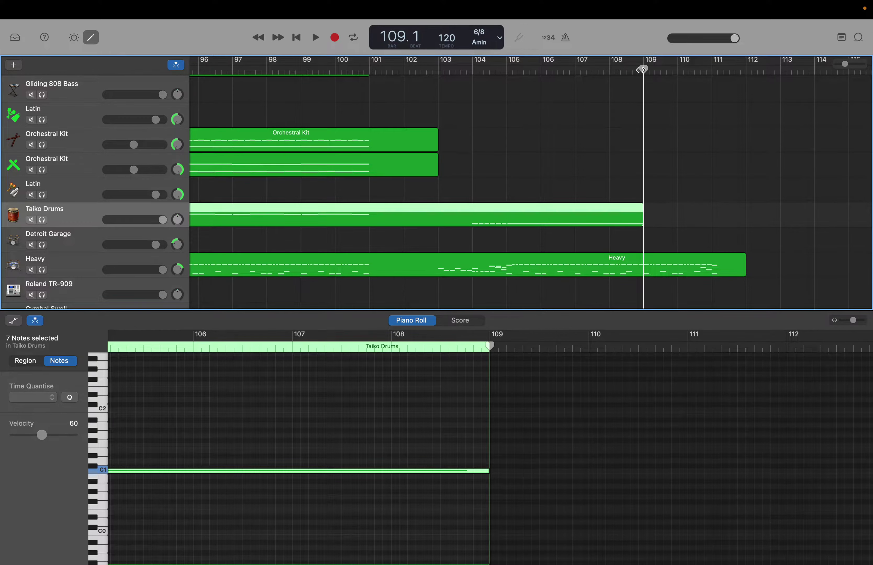
drag(641, 70, 507, 71)
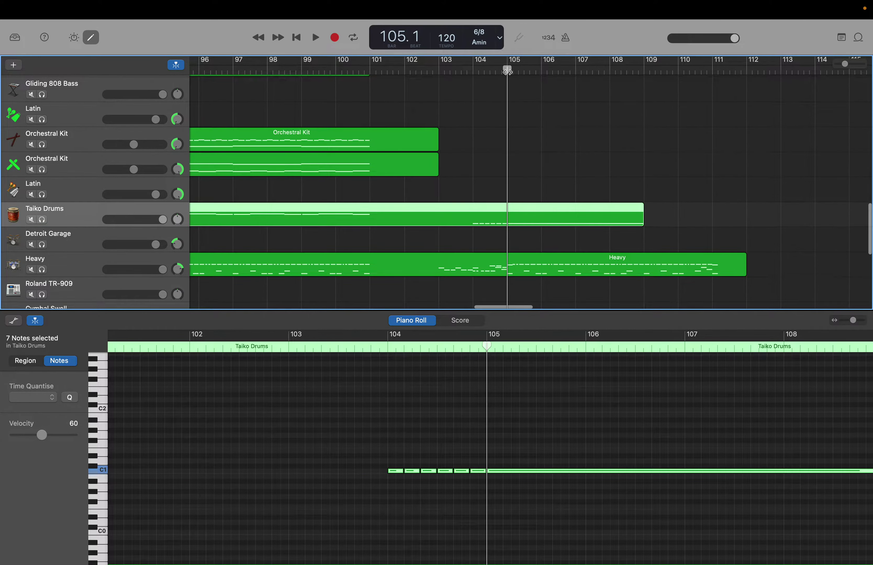
click(405, 165)
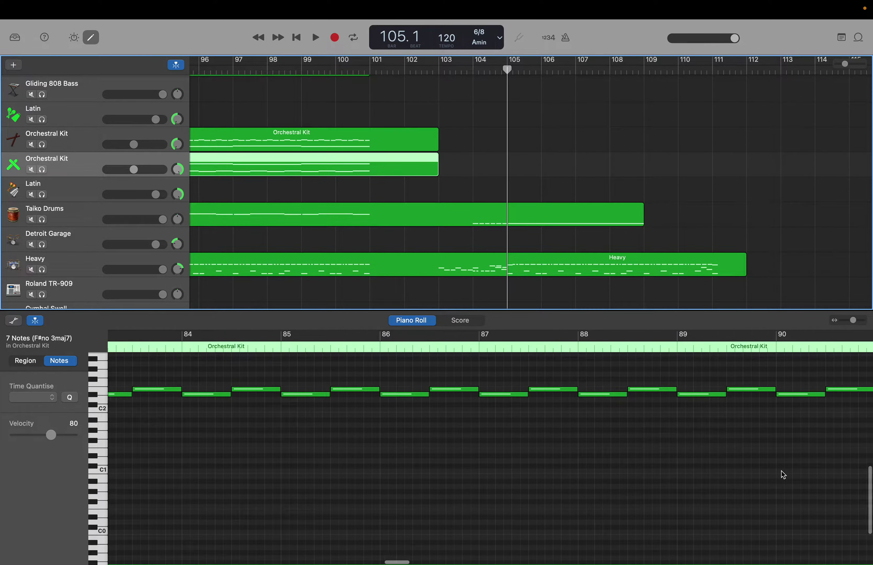
scroll(783, 475, right, 5)
scroll(782, 474, up, 4)
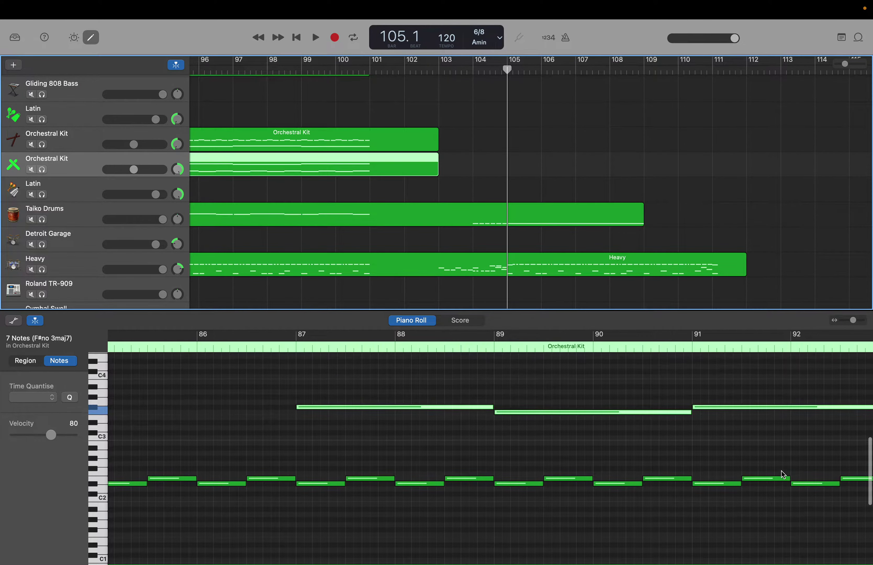
scroll(781, 471, up, 1)
scroll(782, 472, right, 2)
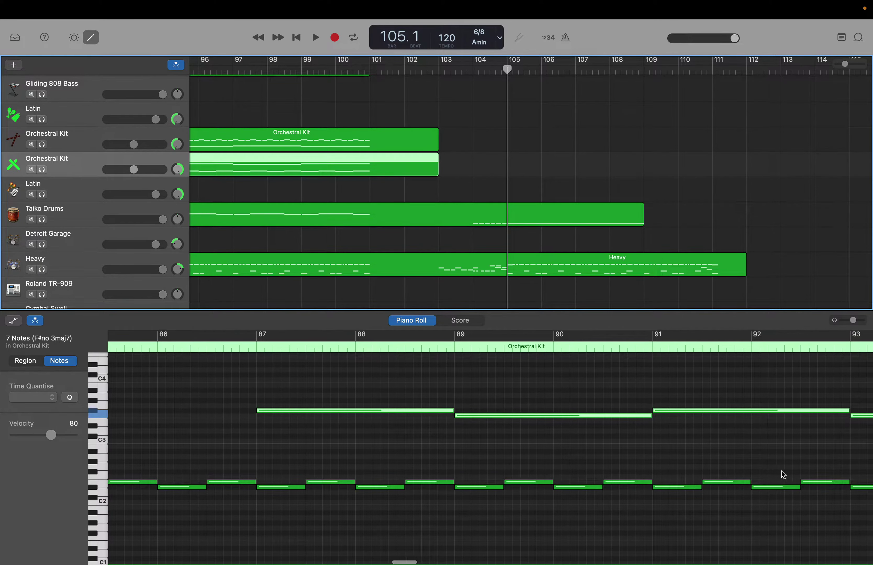
scroll(782, 471, right, 1)
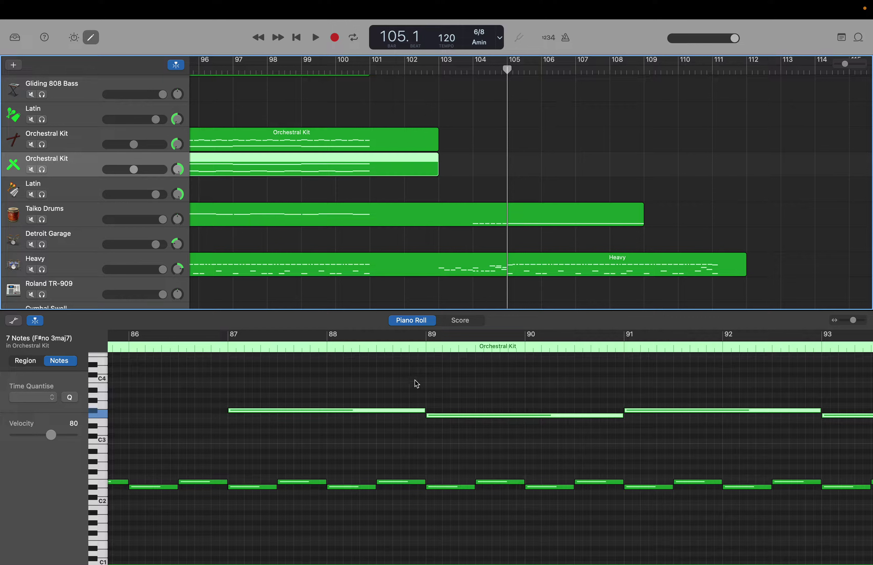
click(341, 377)
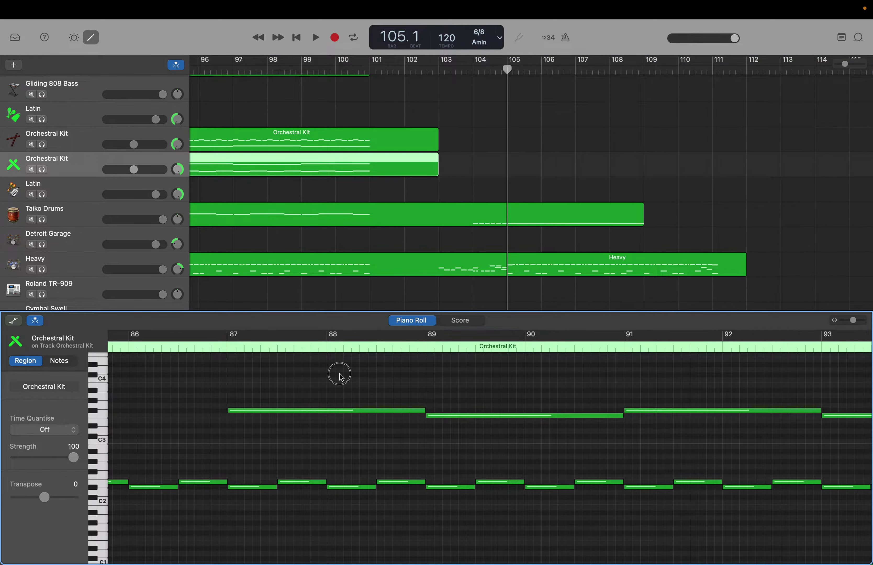
drag(340, 374, 790, 455)
scroll(793, 462, left, 5)
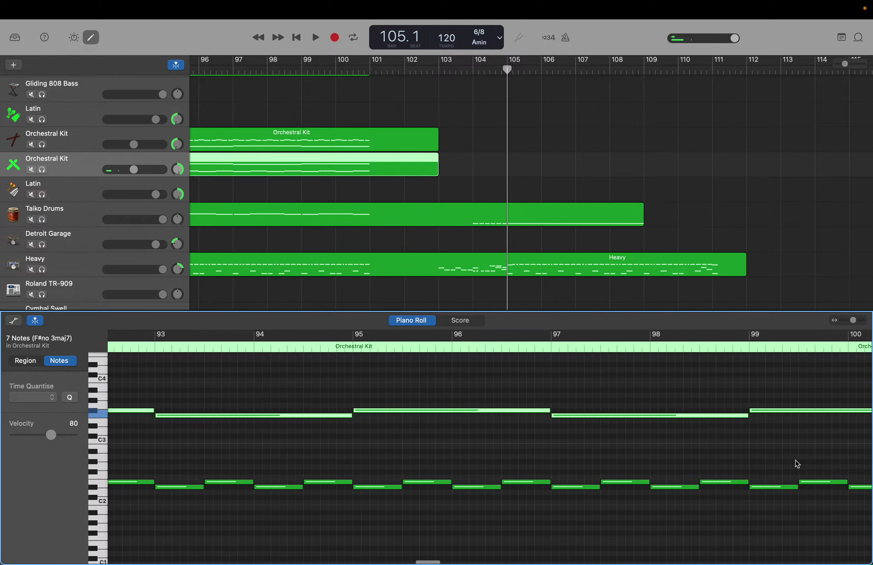
scroll(797, 464, left, 10)
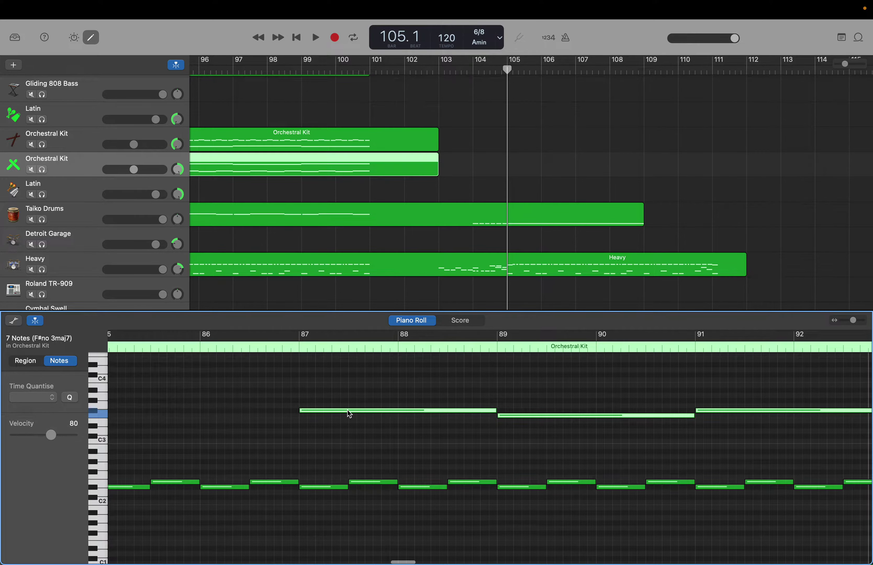
drag(332, 388, 868, 536)
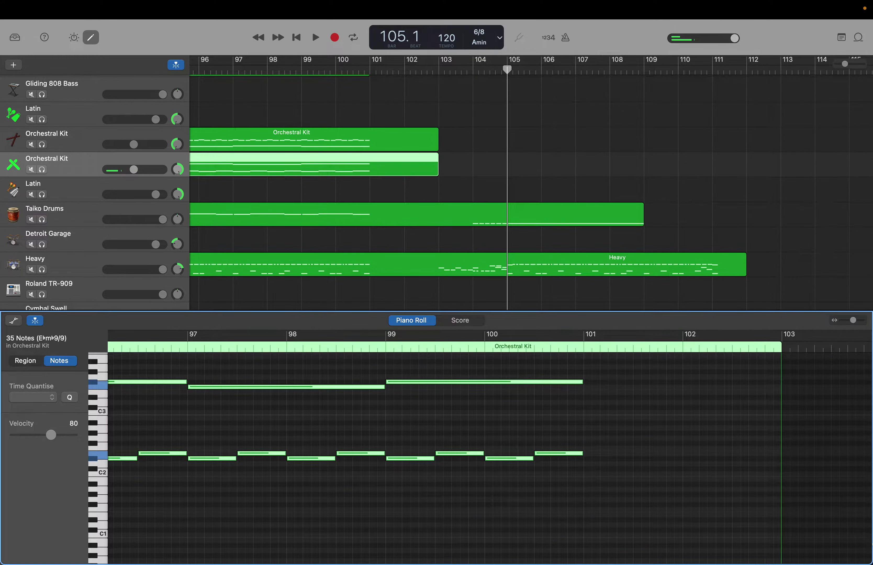
key(super+v)
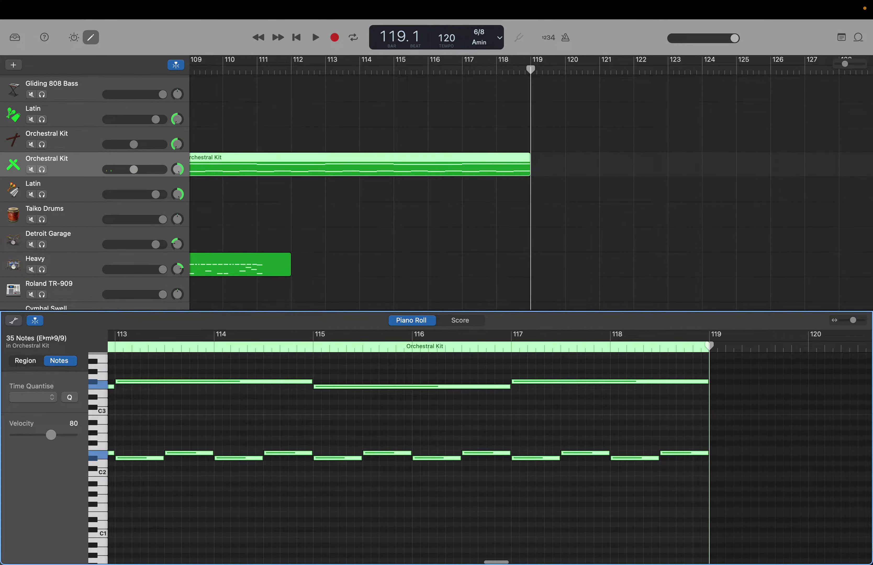
Move the playhead back to bar 105.
scroll(382, 163, left, 10)
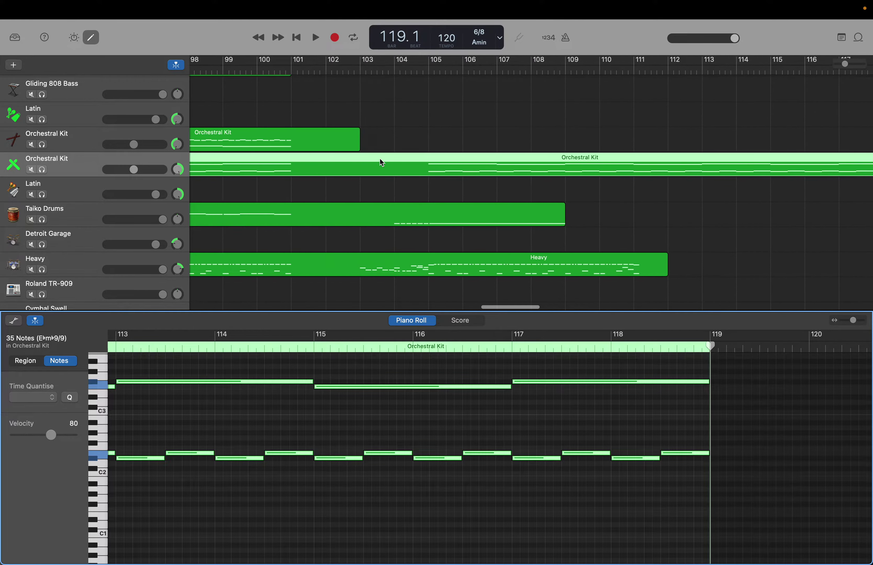
scroll(381, 162, down, 1)
scroll(380, 162, right, 3)
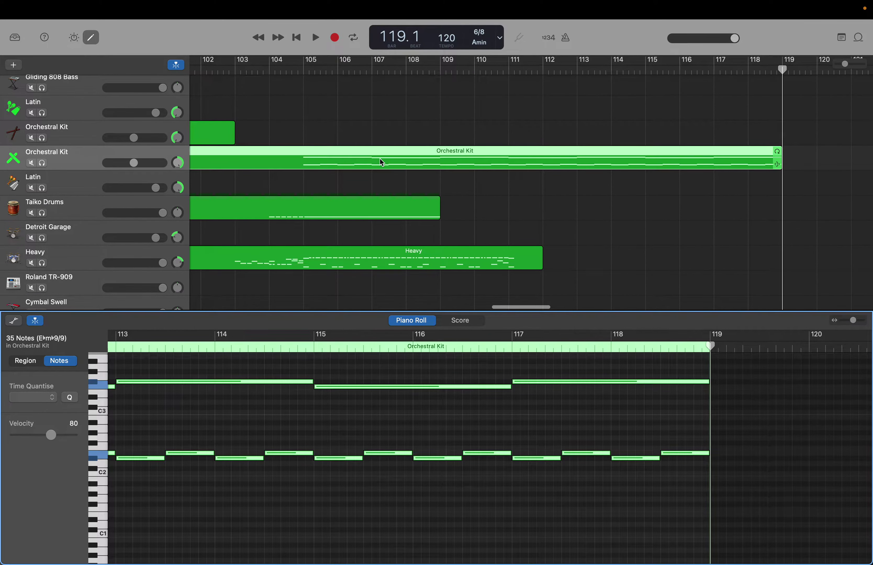
drag(784, 67, 306, 44)
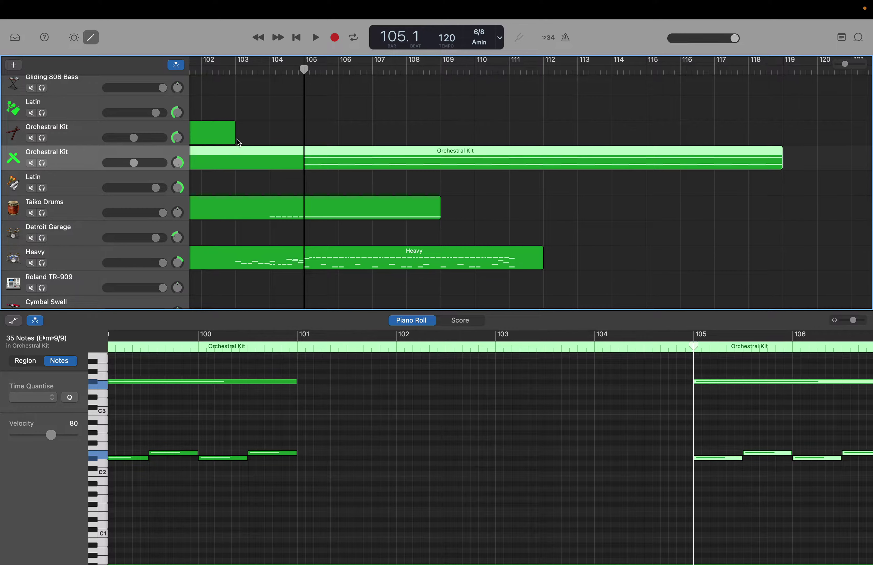
Extend the first Orchestral Kit region to bar 119 and copy its notes from bar 87 to bar 101 to bar 105.
drag(235, 139, 772, 178)
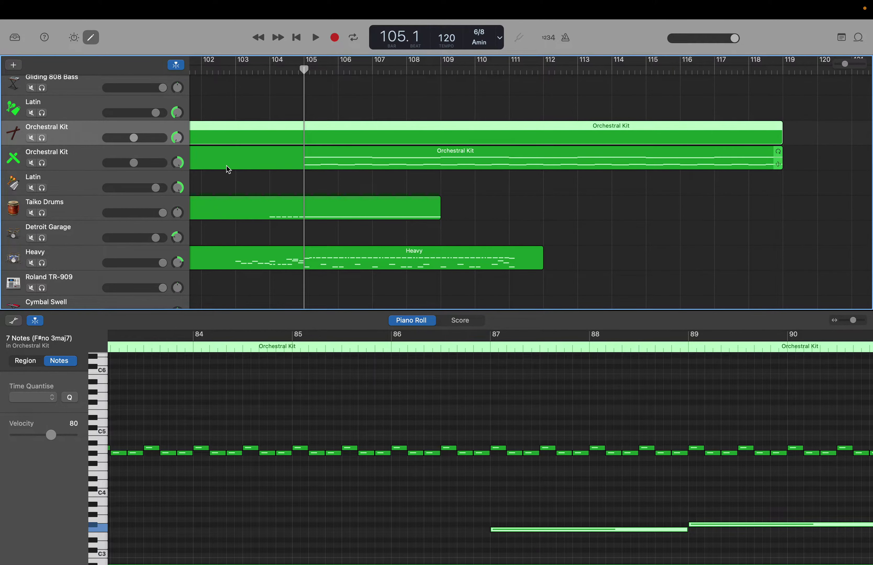
scroll(224, 169, left, 3)
scroll(224, 166, left, 5)
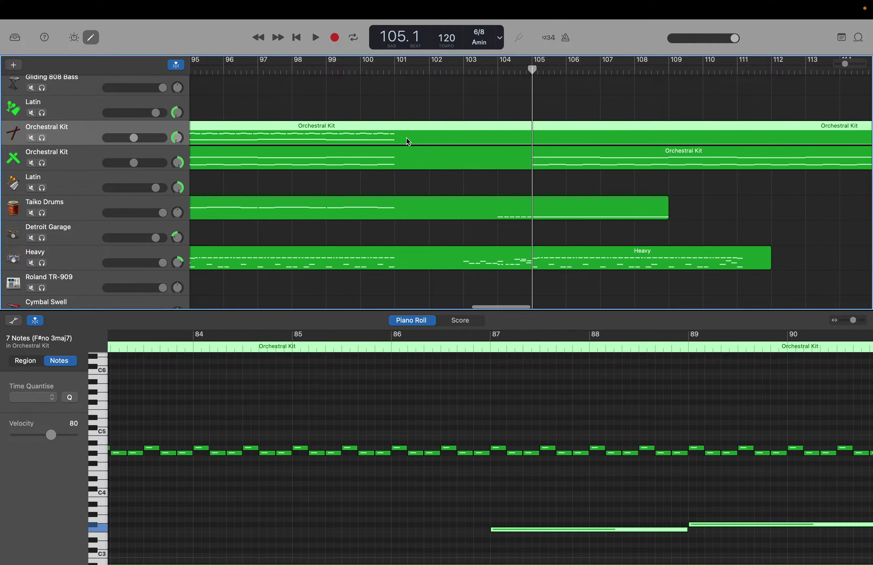
click(494, 378)
drag(493, 376, 867, 467)
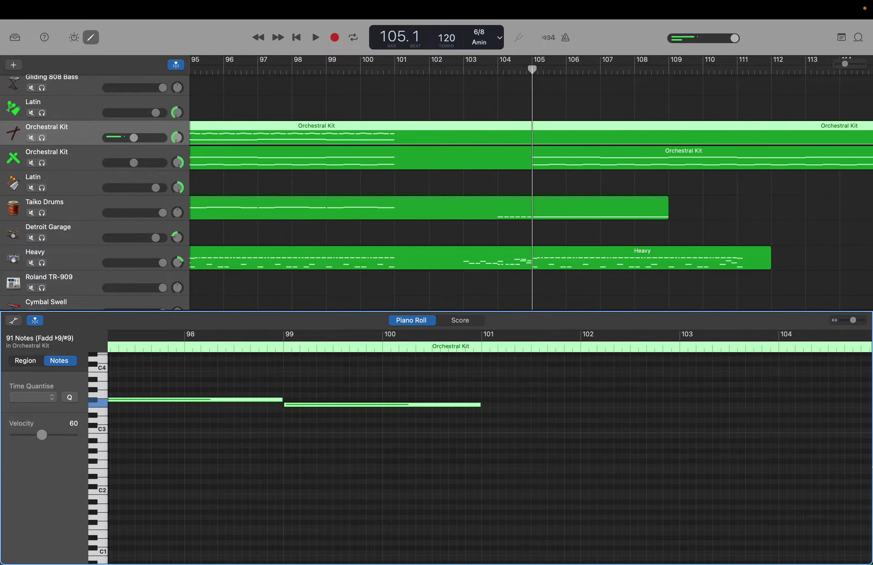
key(End)
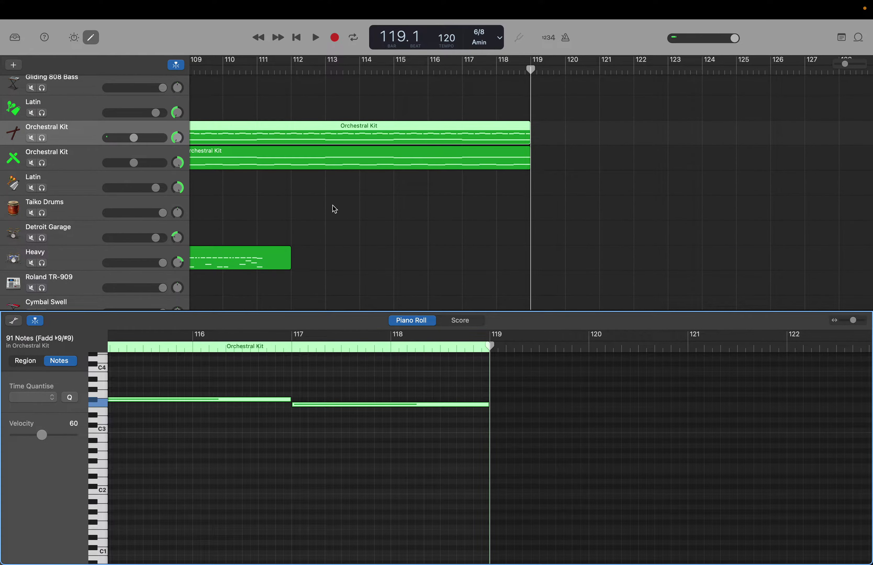
Review the Picked Bass, Orchestral Kit and Taiko Drums parts across the arrangement, from the song's opening through to about bar 87.
scroll(333, 205, left, 15)
scroll(333, 205, left, 8)
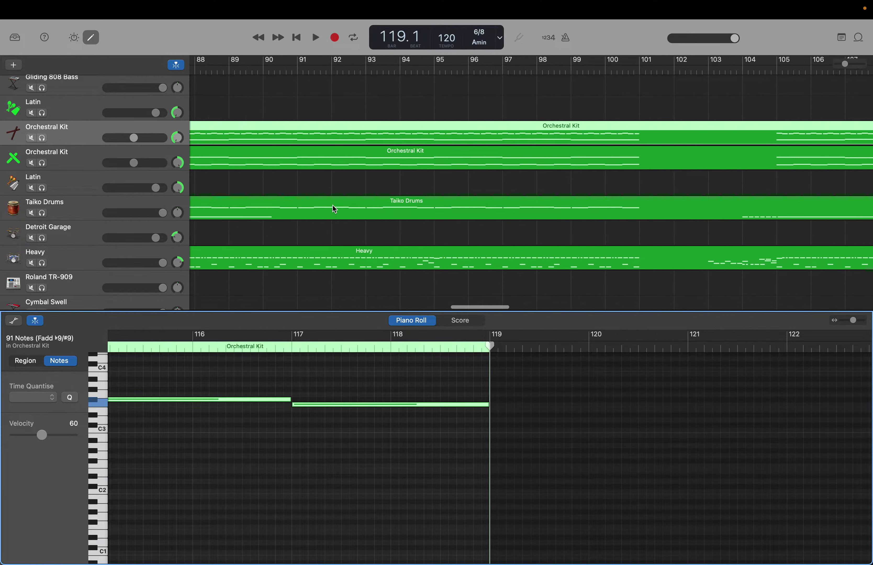
scroll(333, 205, up, 5)
scroll(332, 206, up, 3)
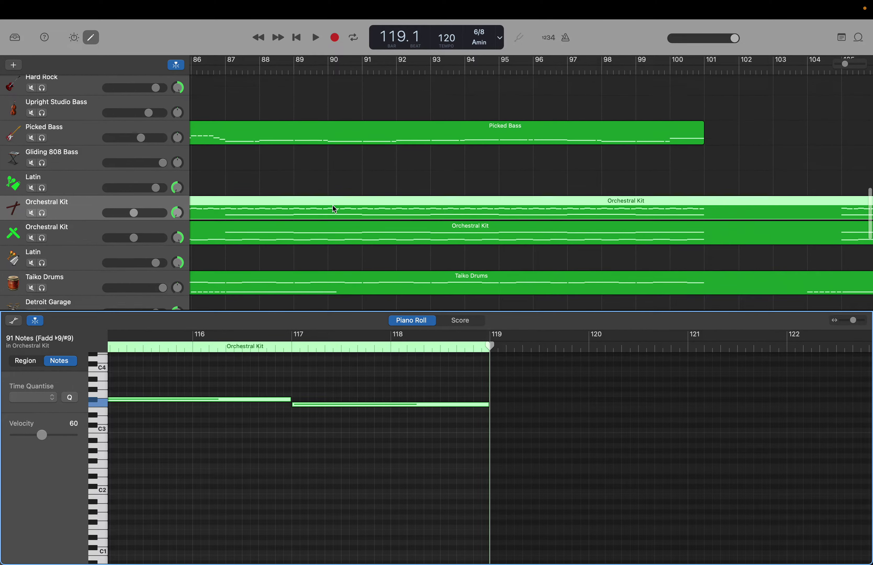
scroll(332, 206, right, 1)
scroll(333, 206, right, 6)
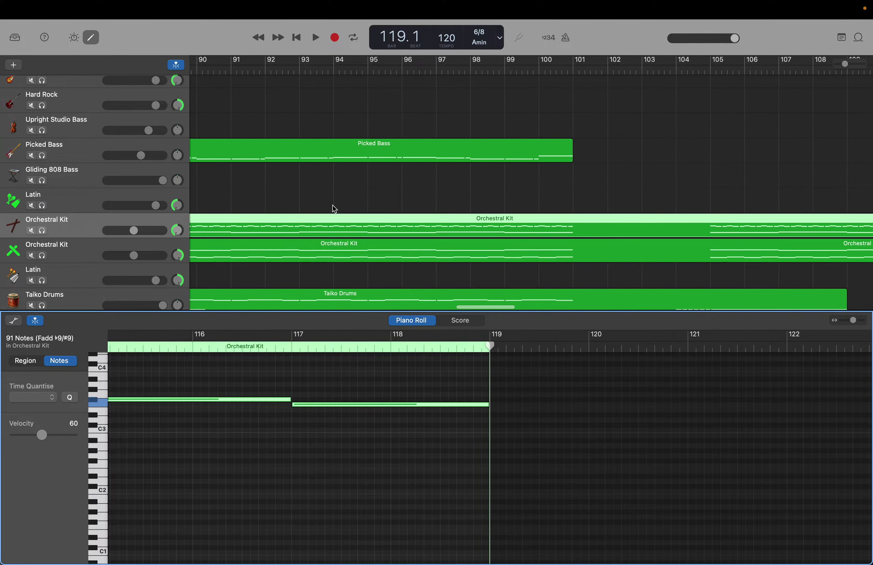
scroll(333, 205, left, 15)
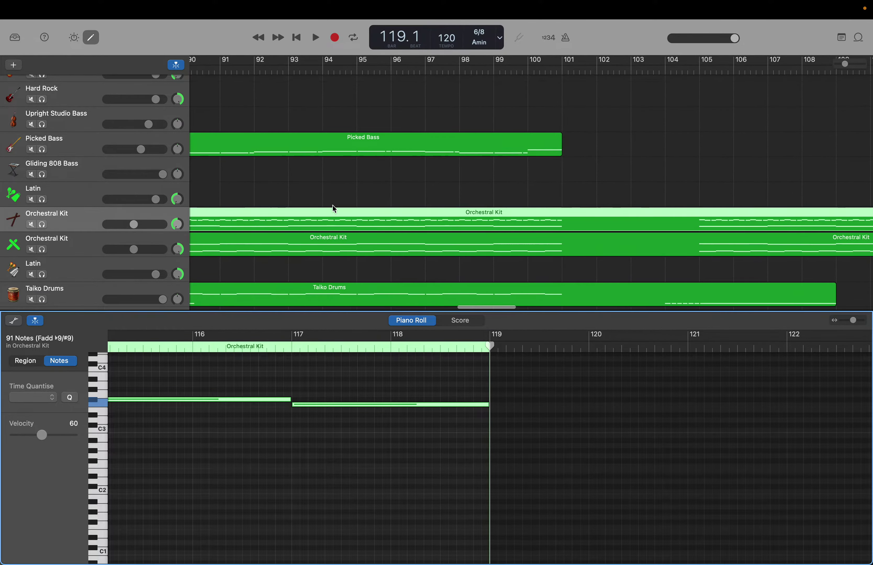
scroll(332, 205, left, 10)
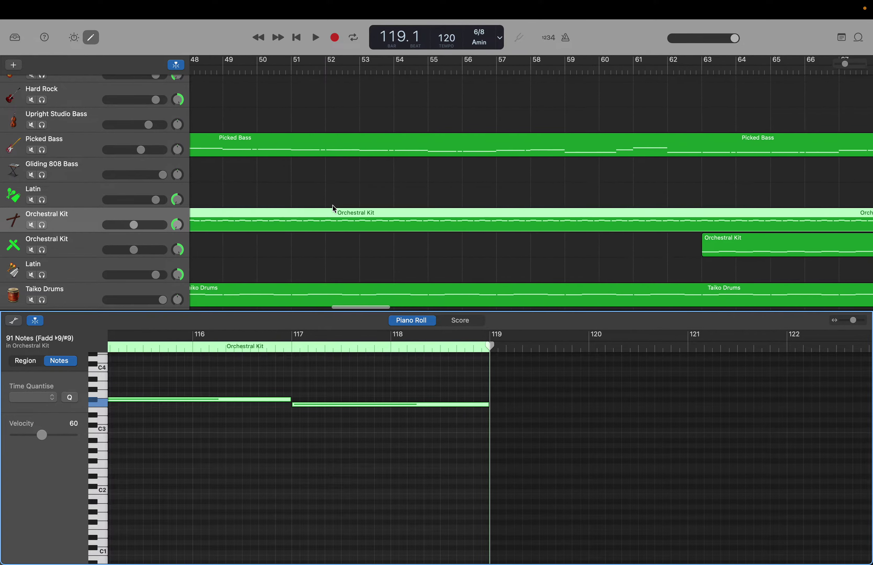
scroll(332, 205, left, 15)
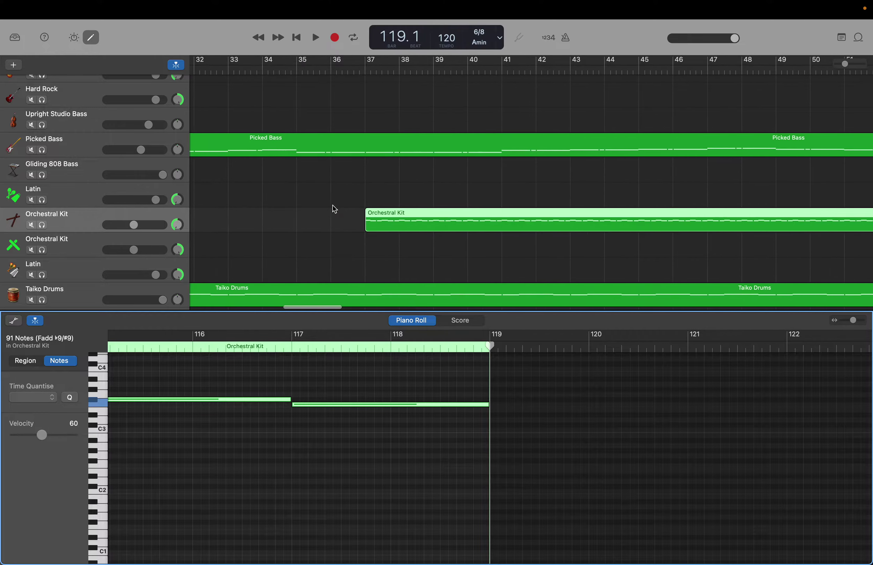
scroll(334, 208, left, 1)
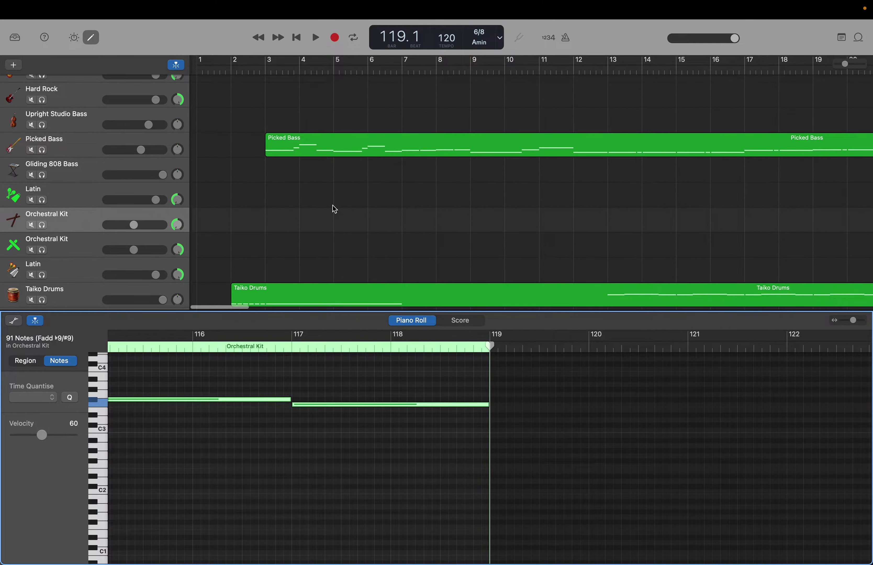
scroll(334, 207, up, 1)
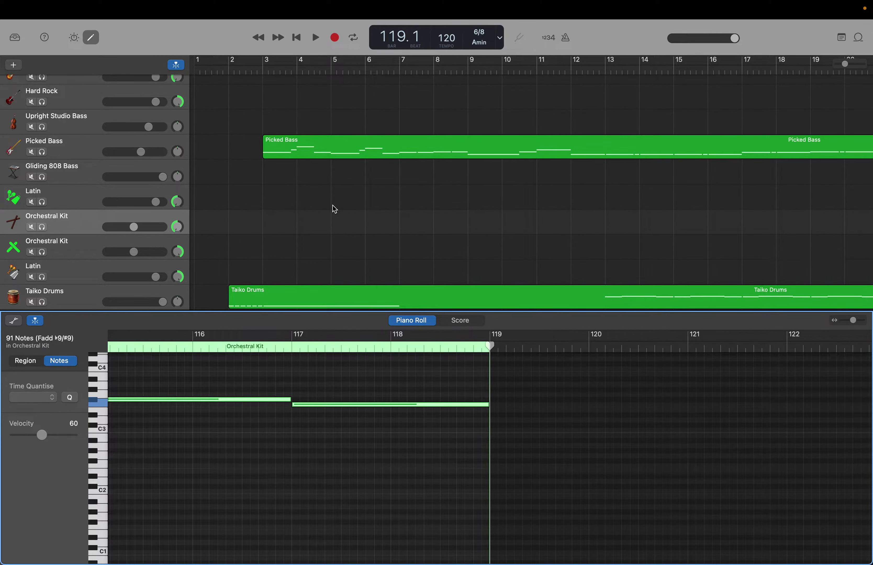
scroll(334, 209, right, 8)
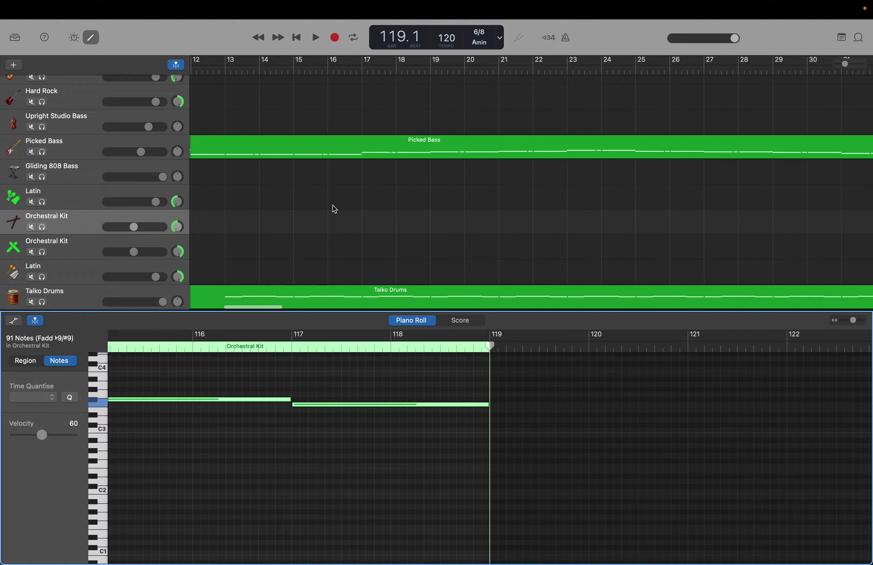
scroll(334, 209, right, 12)
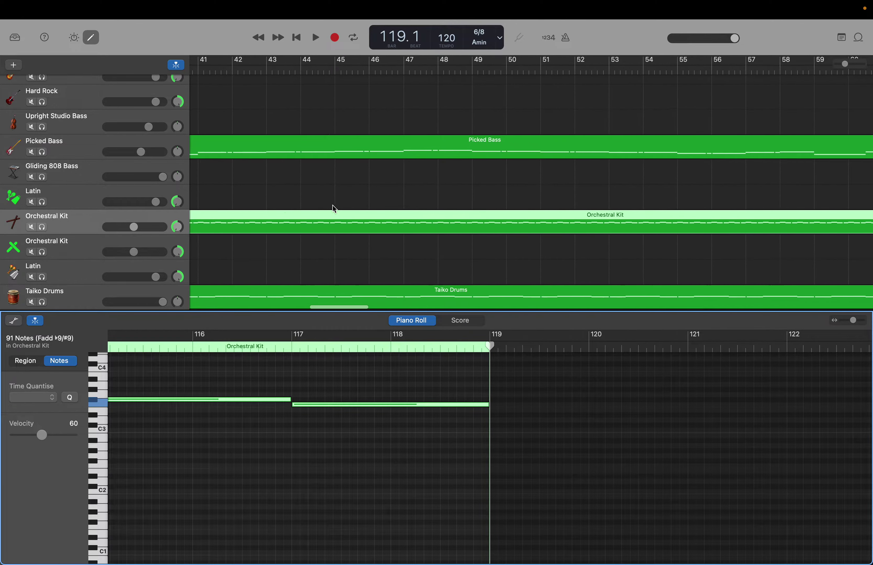
scroll(333, 206, right, 6)
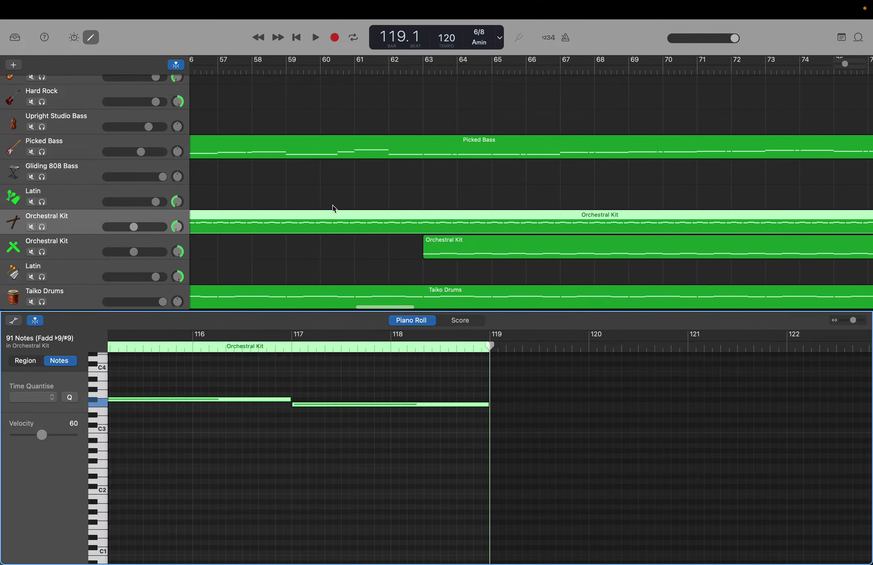
scroll(333, 206, right, 6)
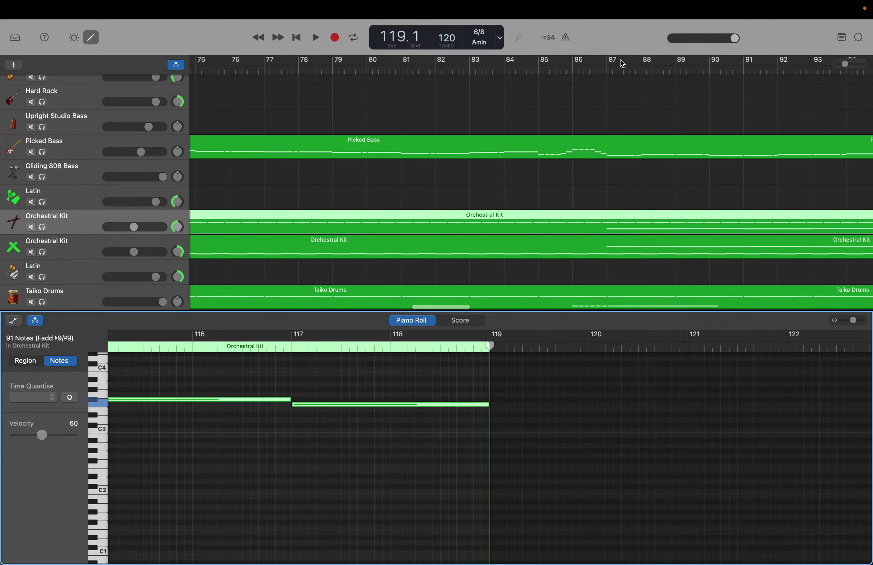
scroll(620, 61, right, 1)
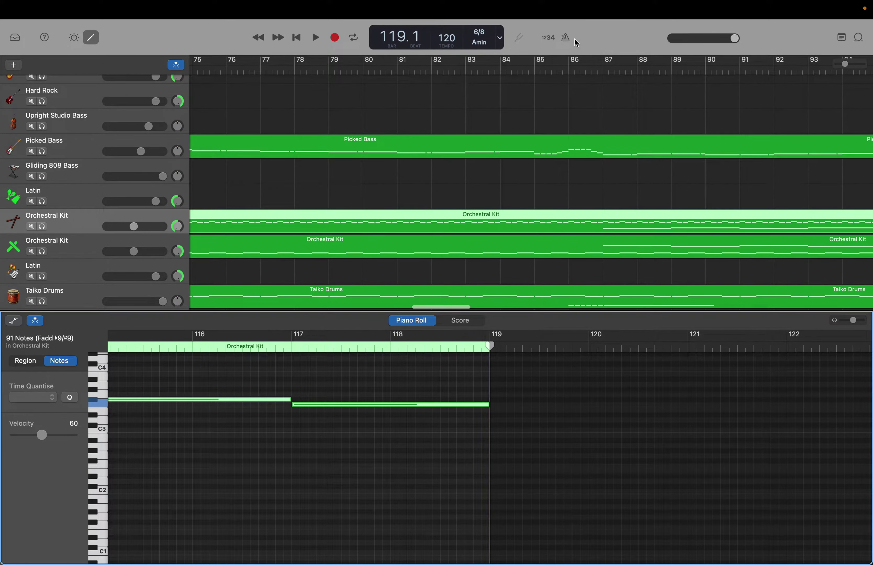
Move the playhead to bar 86, briefly switching to the Notes app to set the keyboard input to Latin characters.
double_click(392, 37)
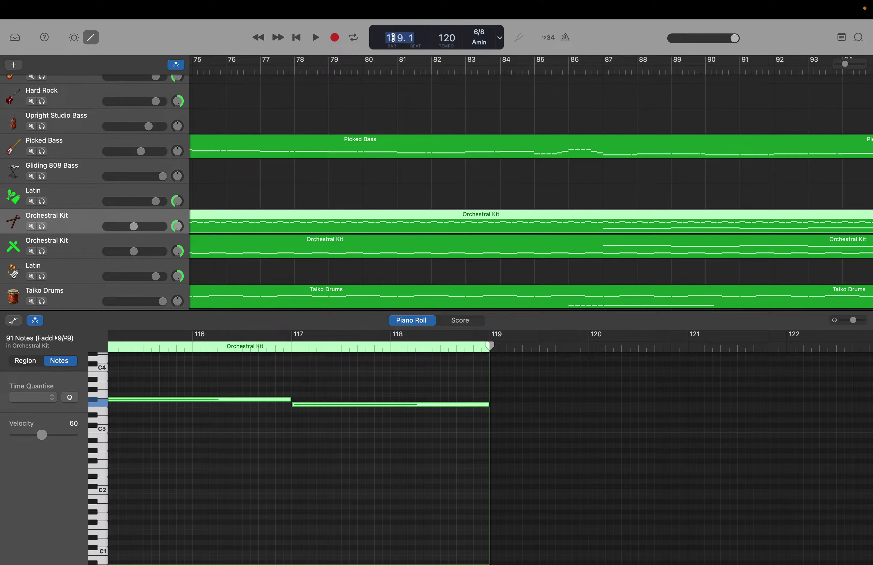
text(ゆ)
key(super+Tab)
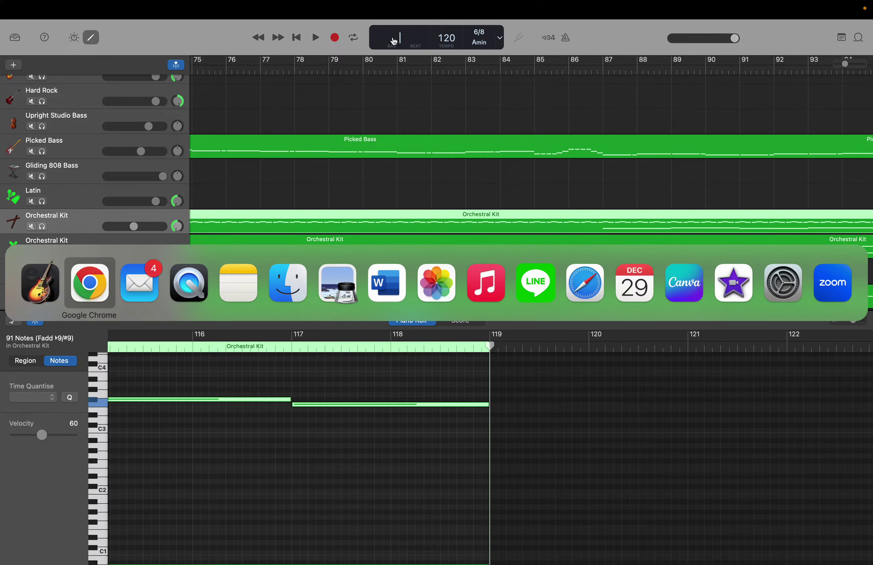
key(super+Tab)
key(super+Tab)
key(super+Tab)
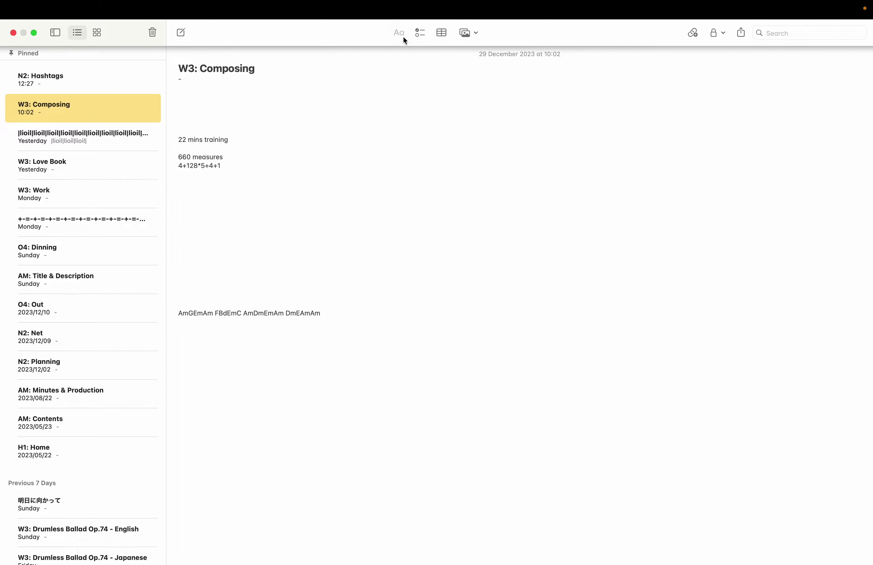
click(289, 219)
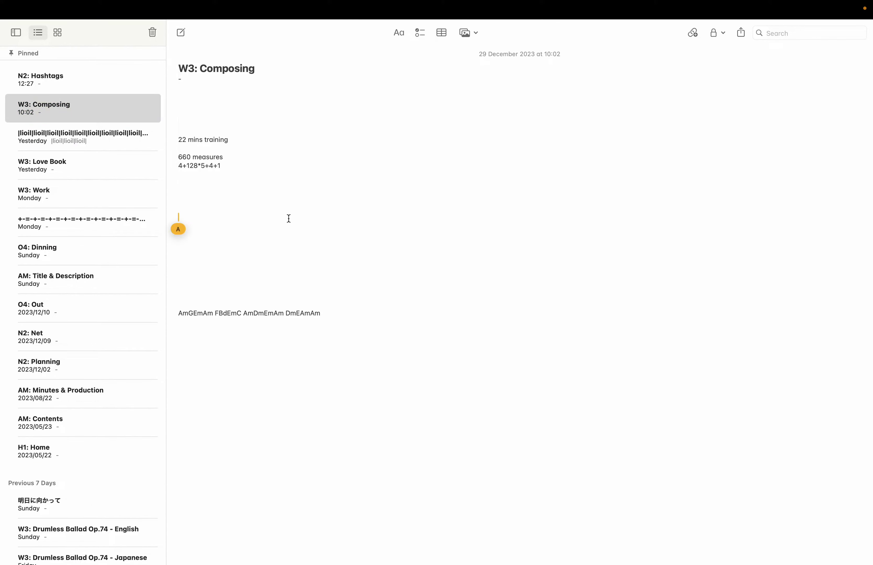
key(ctrl+Right)
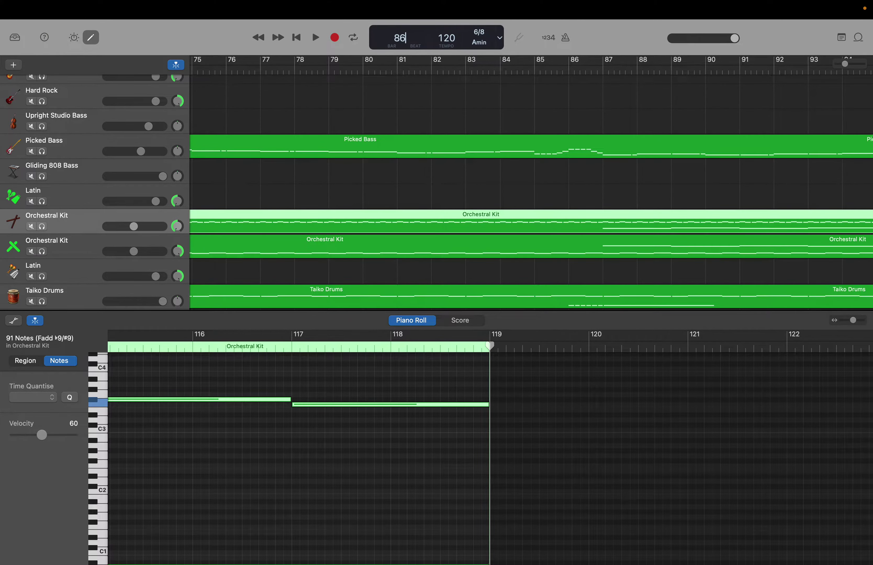
key(Return)
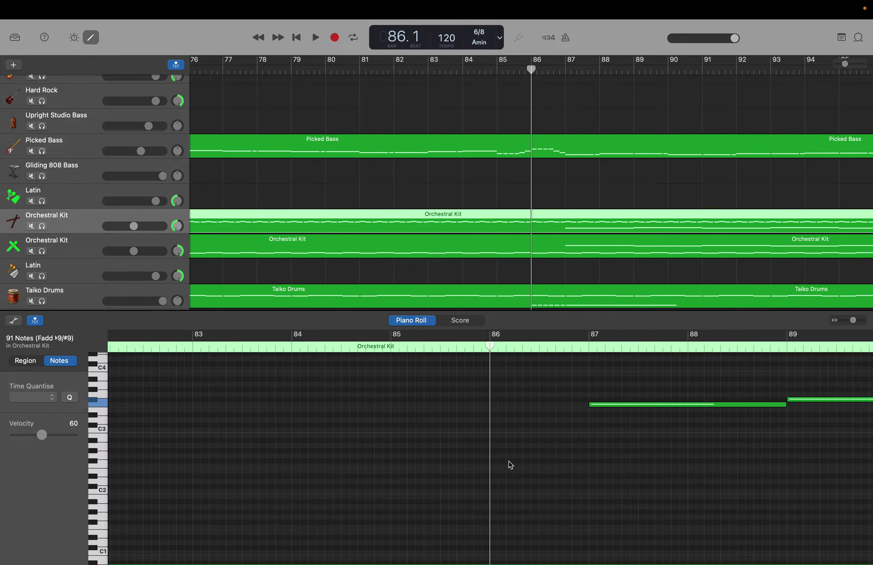
Copy the six Picked Bass notes in bar 86 and paste them on that track at bar 104.
click(42, 151)
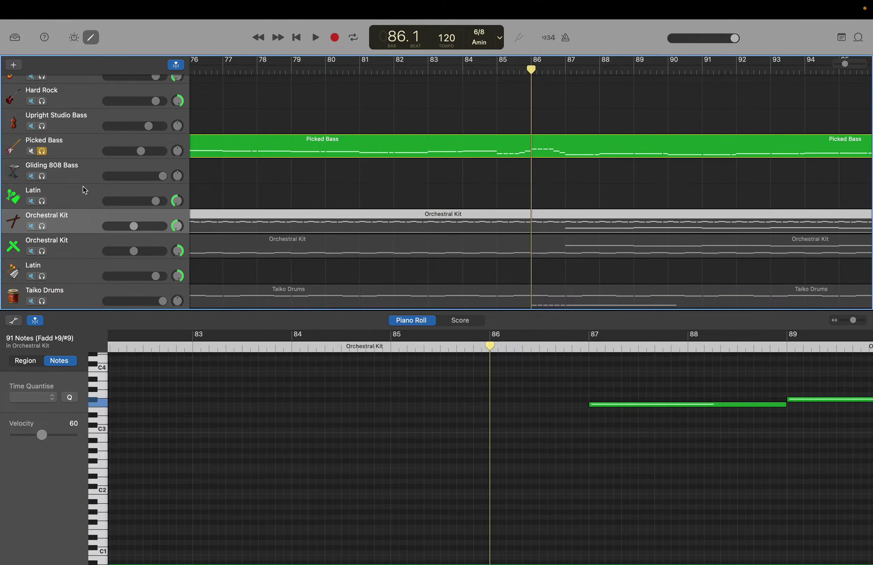
click(43, 151)
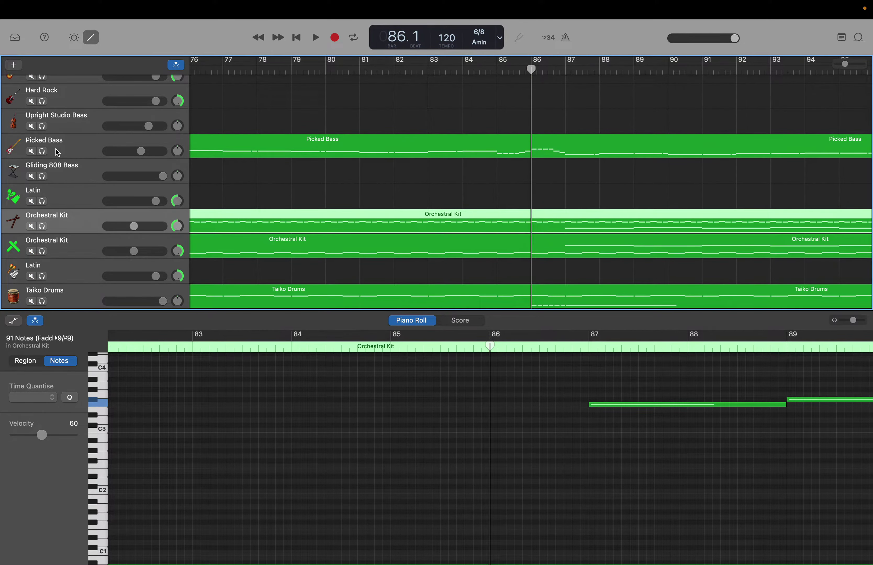
click(58, 152)
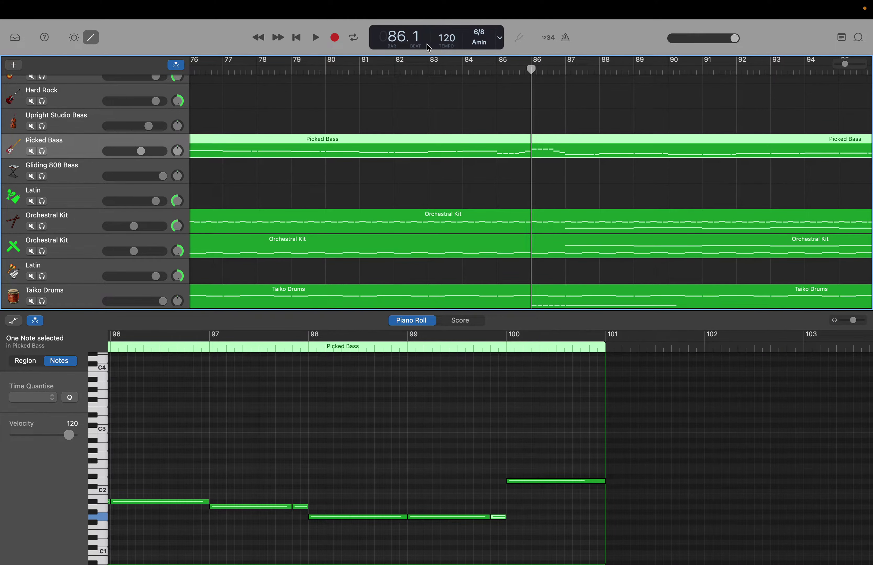
click(402, 37)
key(Return)
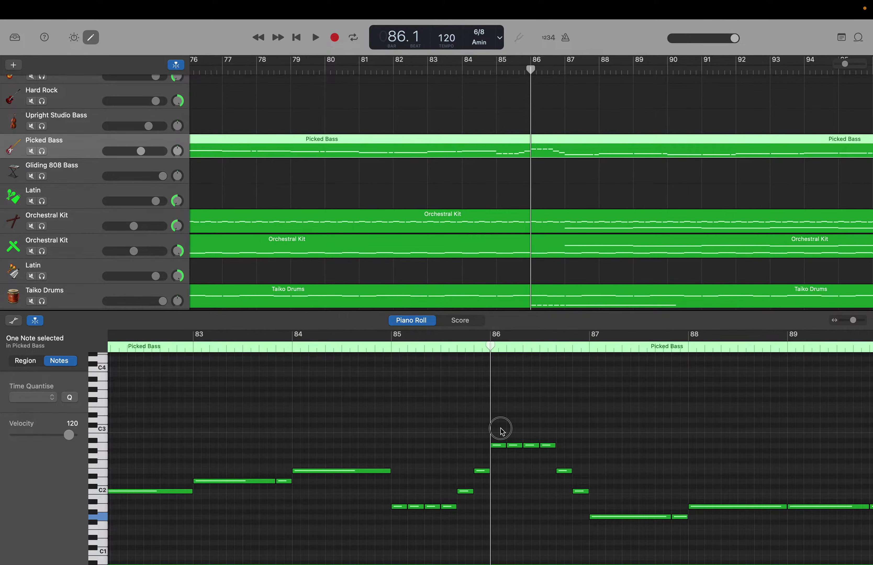
drag(500, 428, 585, 492)
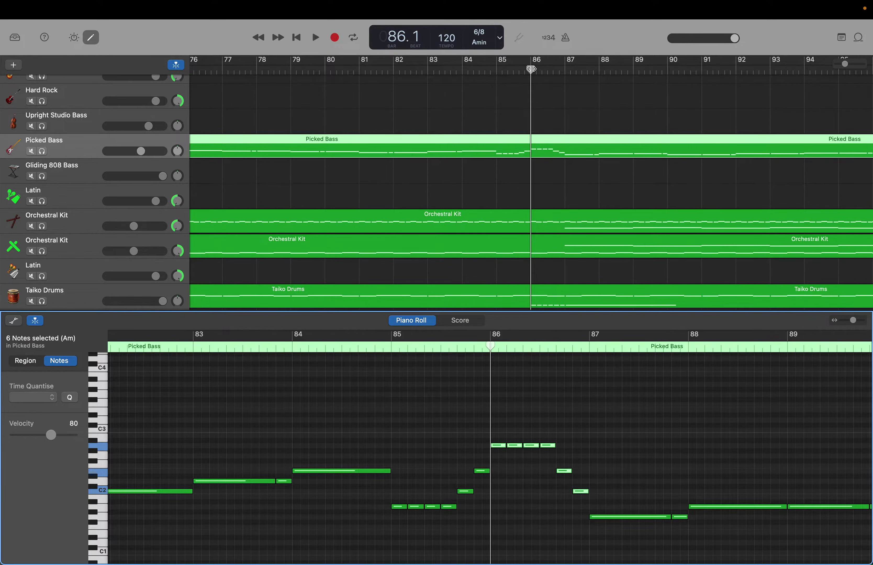
drag(531, 69, 606, 105)
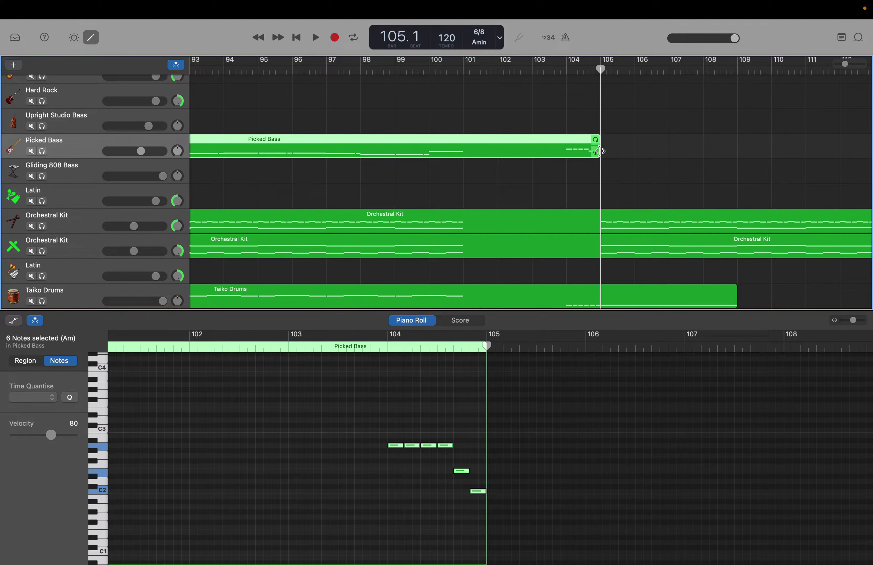
Extend the Picked Bass region to bar 119 and copy its opening notes from bar 3 to bar 12 to bar 105.
drag(598, 151, 772, 169)
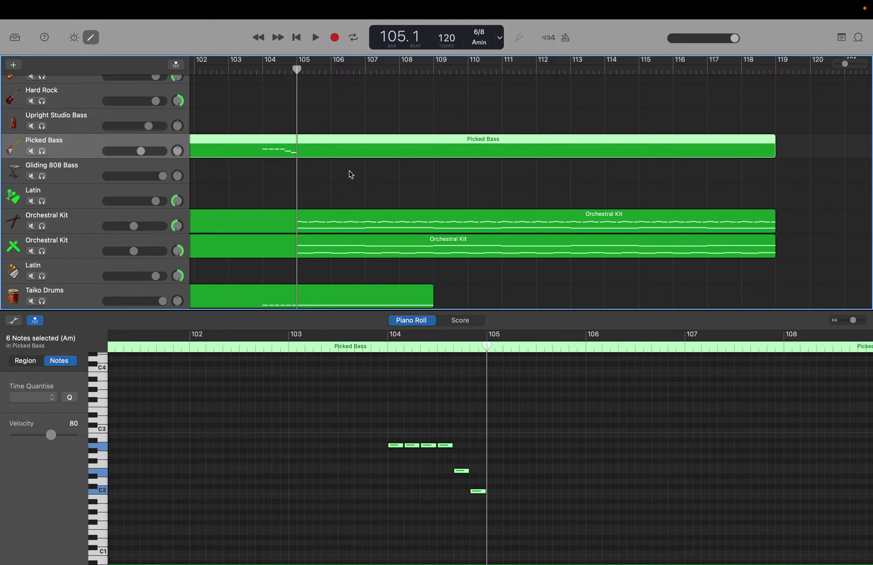
scroll(352, 175, left, 2)
scroll(328, 469, left, 15)
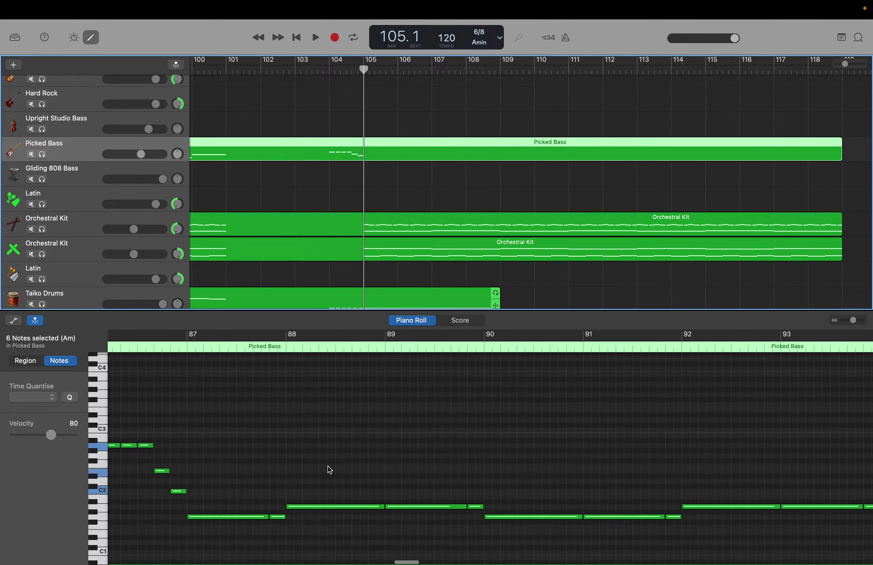
scroll(329, 470, left, 20)
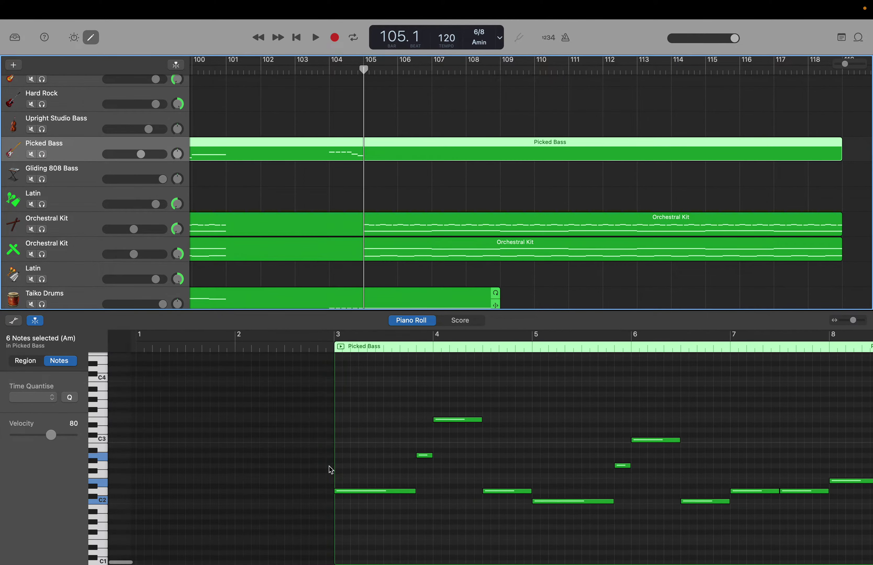
scroll(330, 470, left, 3)
click(320, 497)
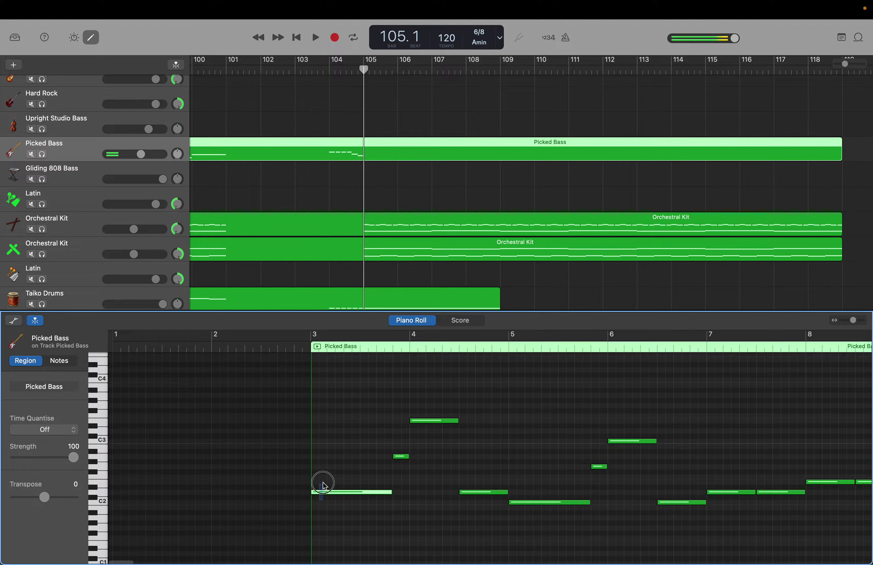
drag(323, 486, 585, 410)
drag(348, 530, 823, 387)
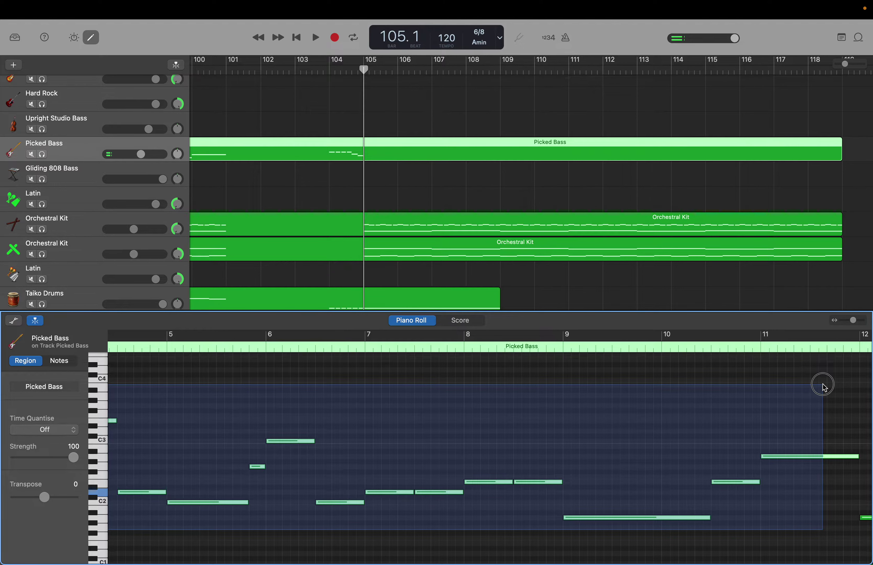
drag(823, 387, 824, 388)
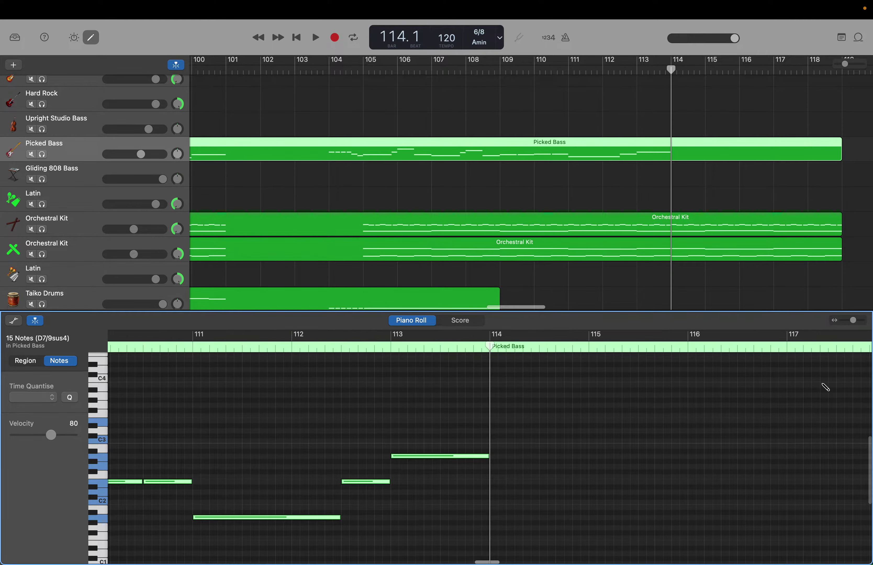
Extend the Classical Acoustic Guitar region from its end at bar 101 to bar 114.
scroll(505, 196, left, 5)
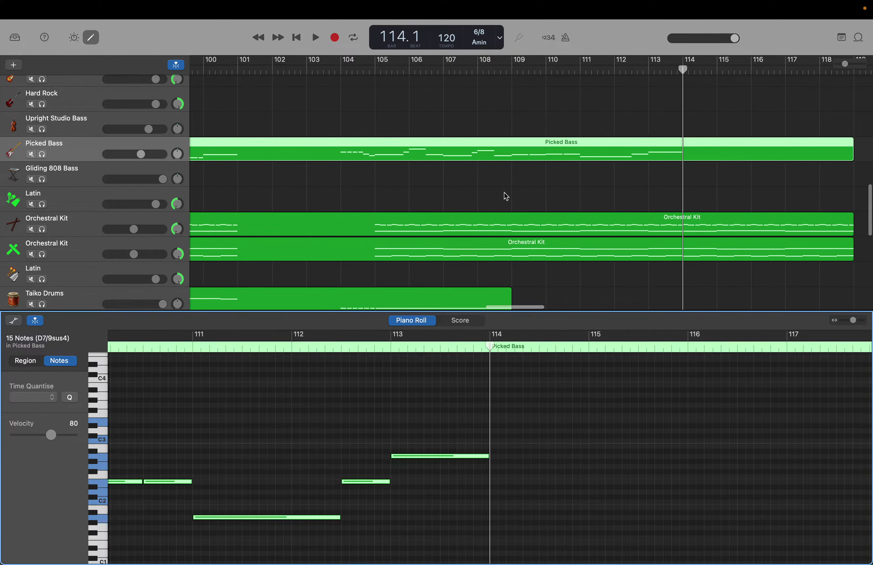
scroll(505, 196, up, 5)
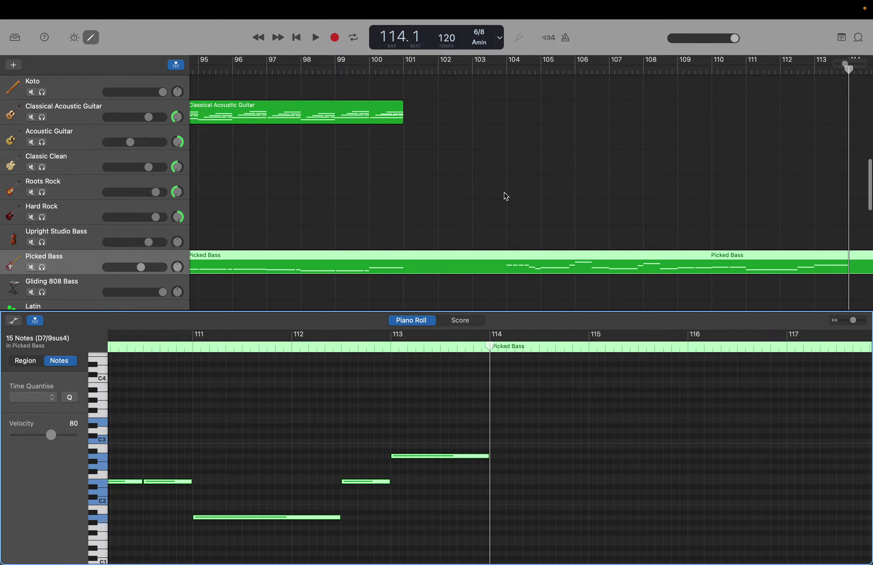
scroll(505, 196, up, 2)
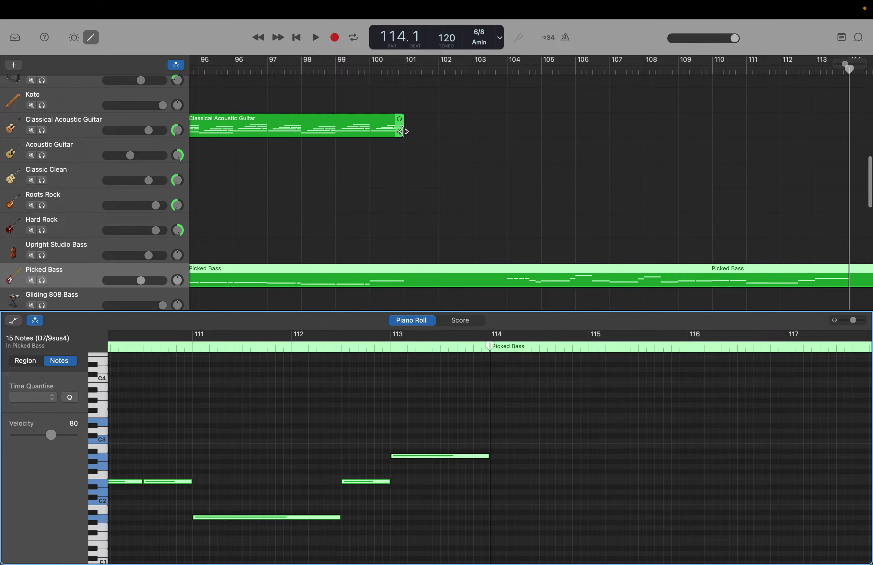
drag(402, 132, 845, 133)
Copy the 84 Classical Acoustic Guitar notes from bar 3 through bar 16 and paste them on that track at bar 105.
drag(849, 70, 541, 88)
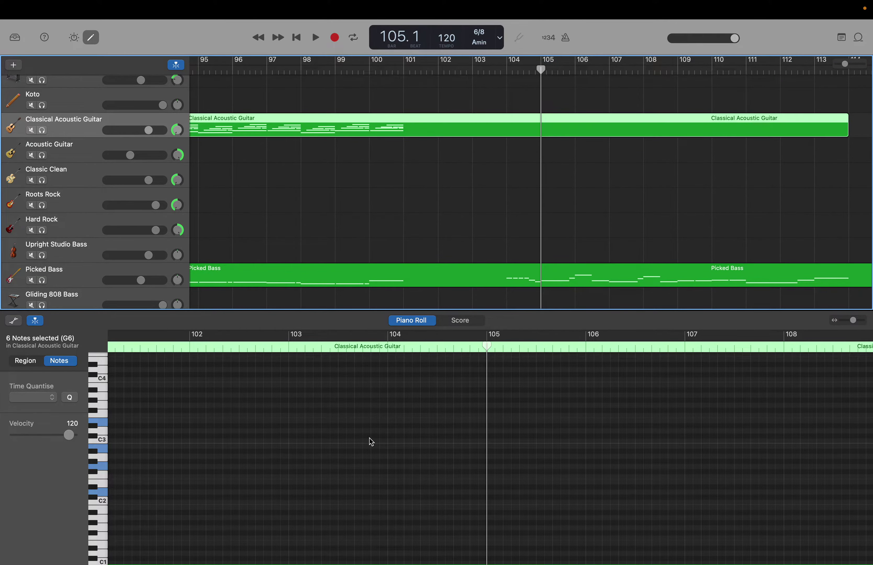
scroll(338, 456, left, 20)
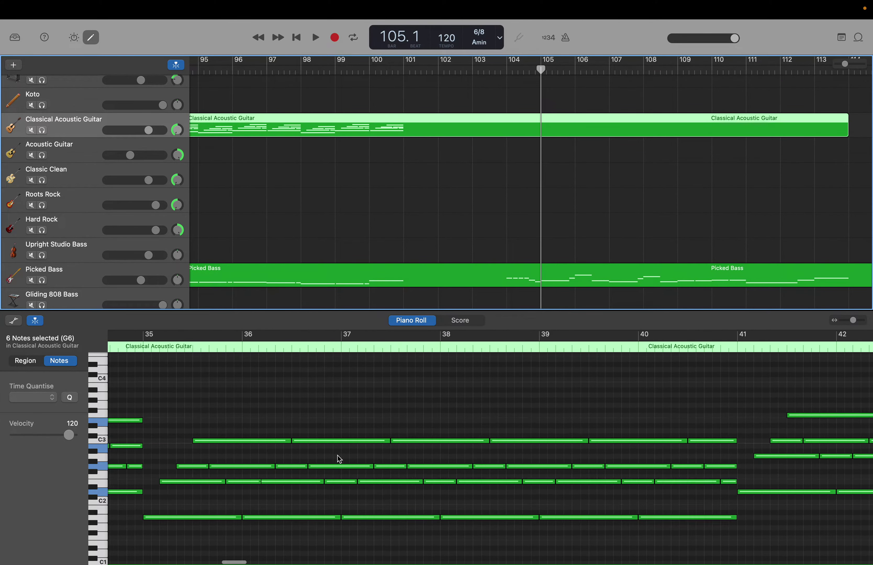
scroll(337, 455, left, 5)
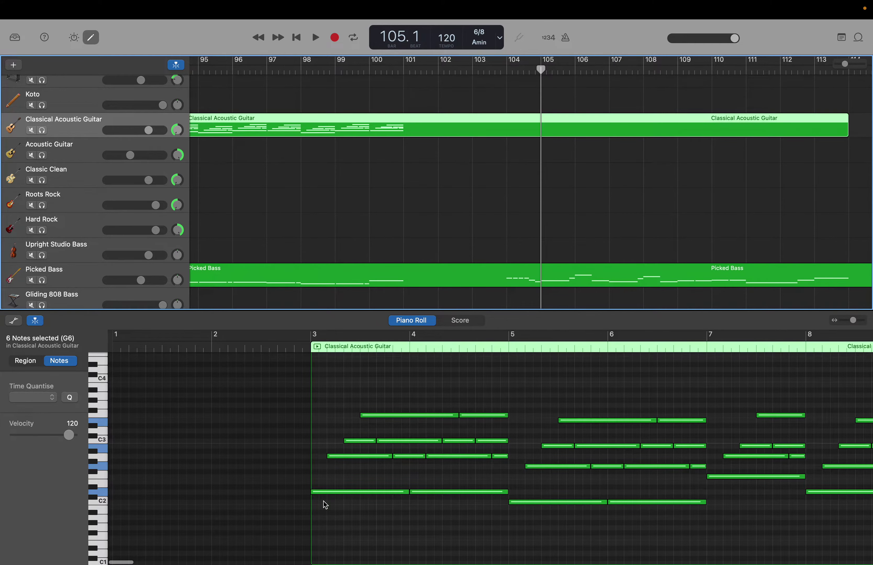
click(324, 491)
drag(324, 500, 661, 386)
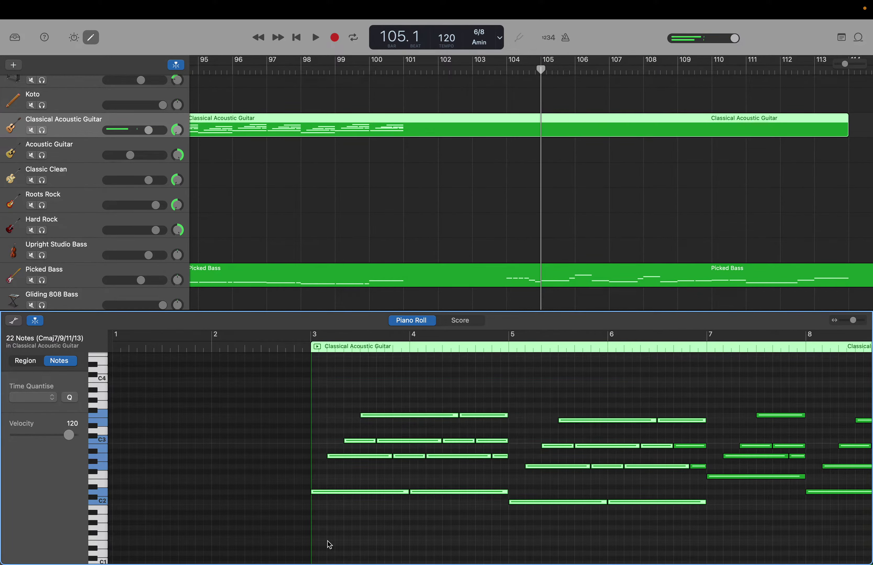
scroll(327, 542, down, 3)
drag(325, 540, 781, 422)
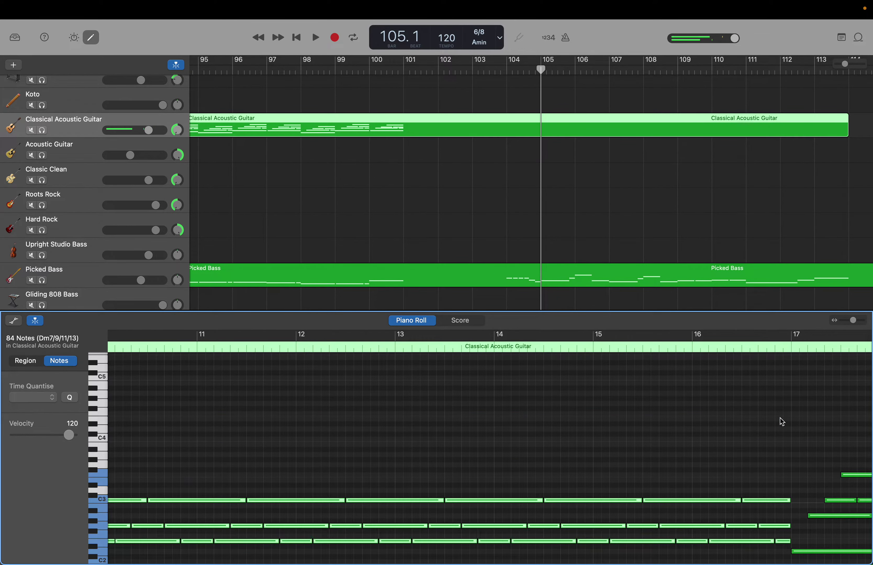
key(End)
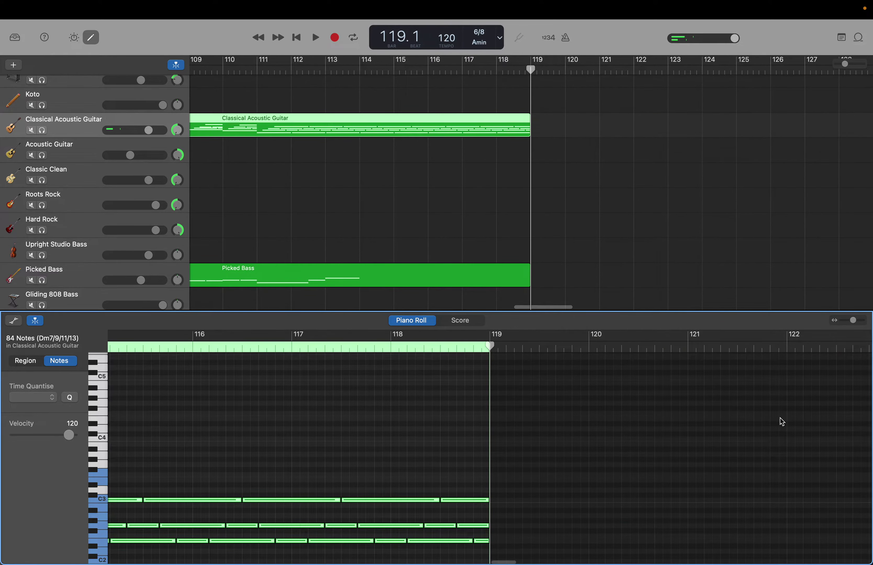
Extend the Harp region to bar 119, level with the end of the Classical Acoustic Guitar region.
scroll(339, 250, left, 10)
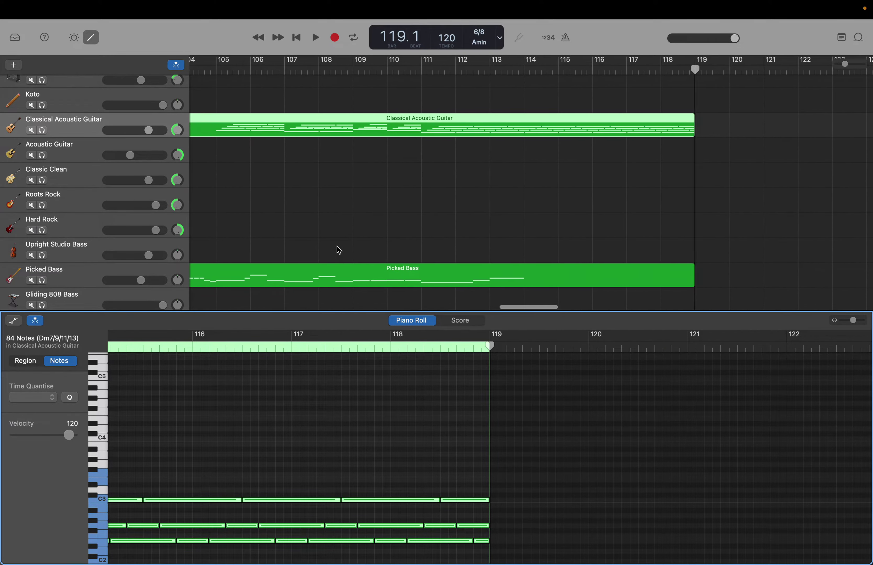
scroll(339, 250, up, 1)
scroll(338, 250, up, 5)
scroll(339, 250, right, 1)
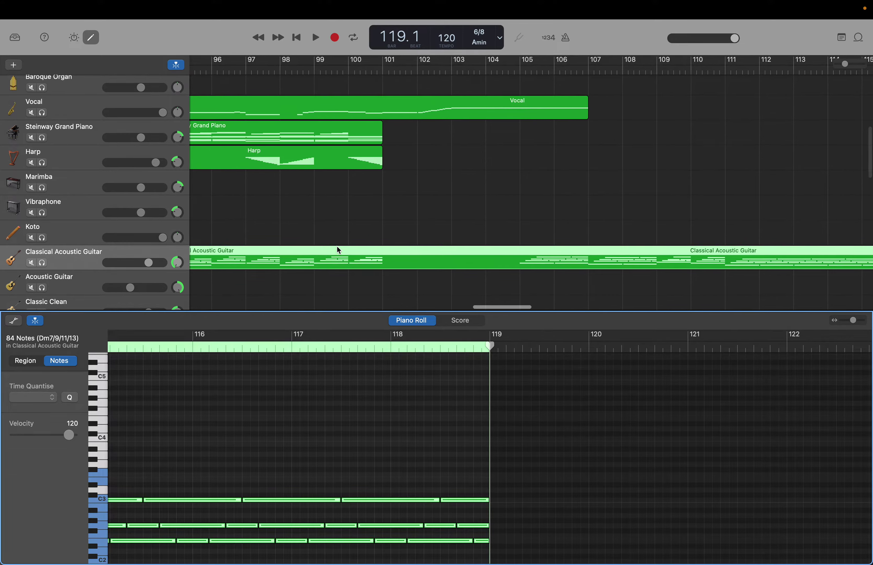
scroll(339, 250, left, 1)
scroll(337, 246, right, 3)
scroll(337, 246, down, 1)
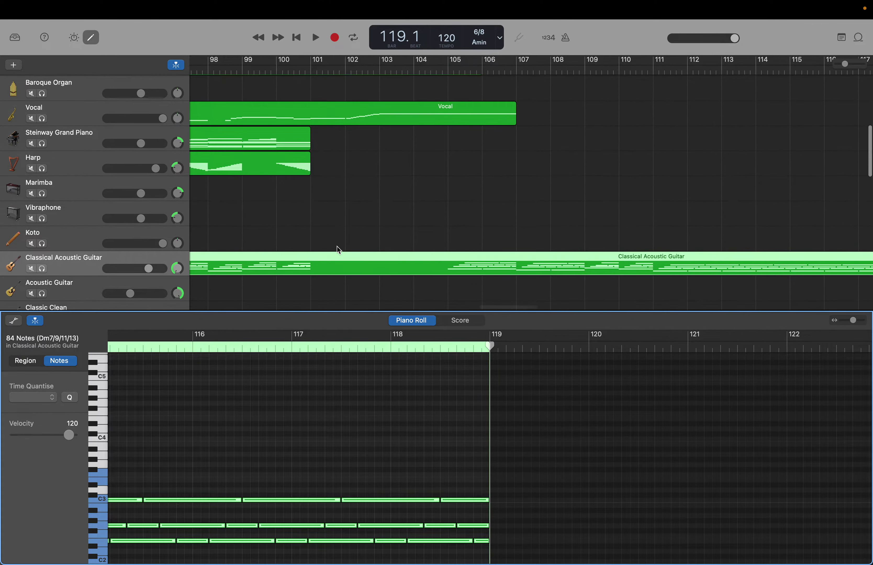
drag(308, 170, 790, 166)
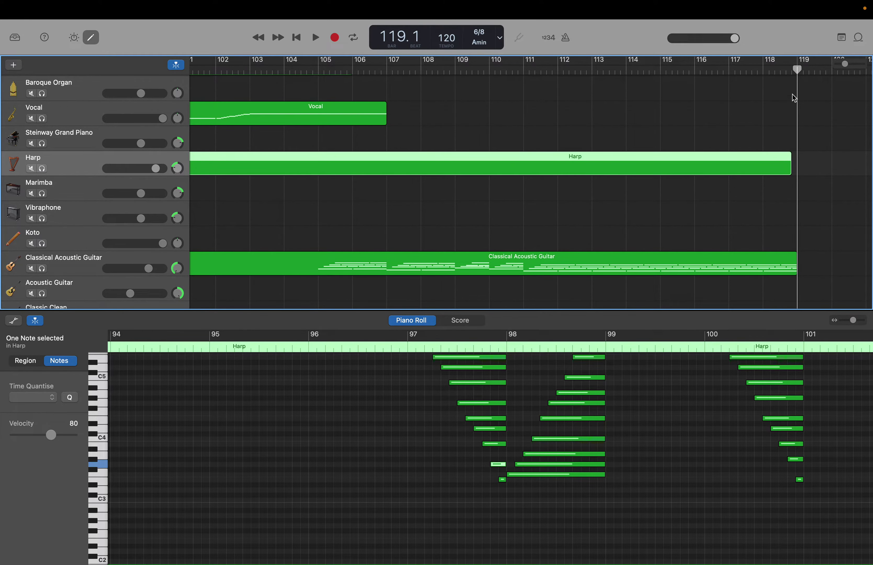
drag(789, 167, 796, 167)
Move the playhead to bar 105 and copy the 31 Harp notes from bar 8 through bar 12.
drag(794, 73, 319, 70)
click(329, 438)
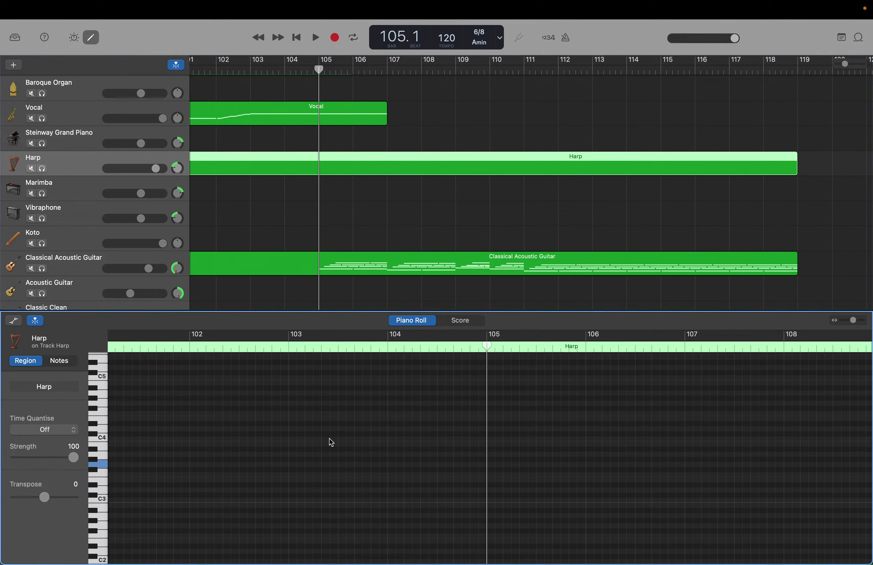
scroll(330, 441, left, 20)
scroll(329, 439, left, 20)
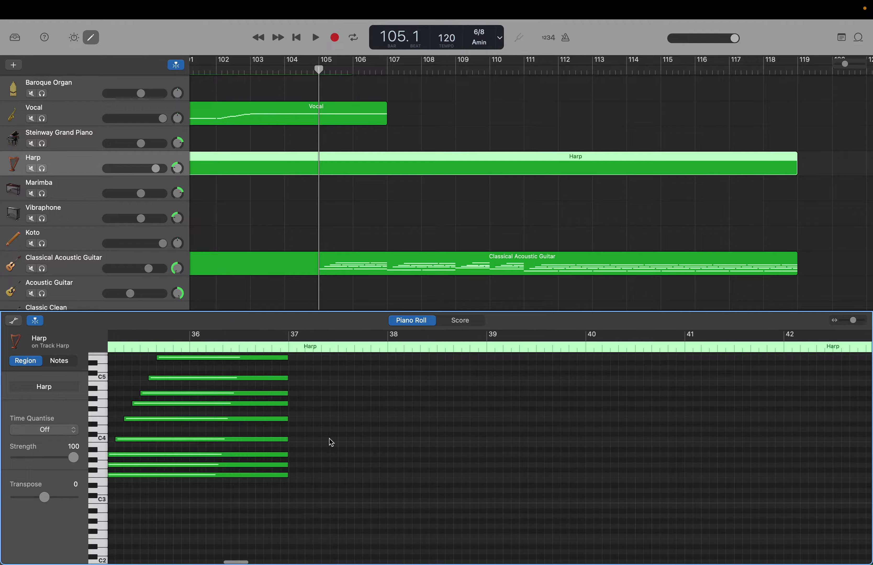
scroll(329, 439, right, 6)
scroll(416, 478, left, 10)
scroll(415, 478, up, 2)
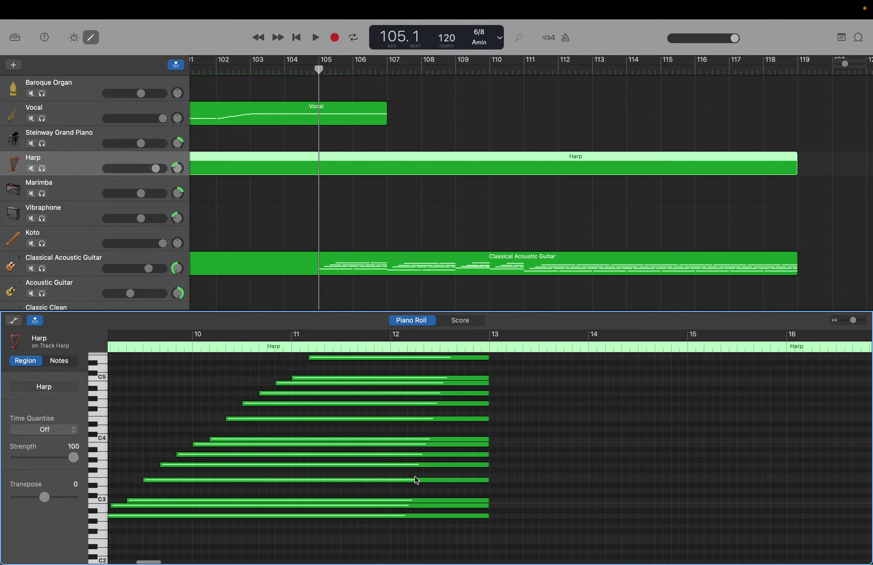
scroll(416, 481, up, 4)
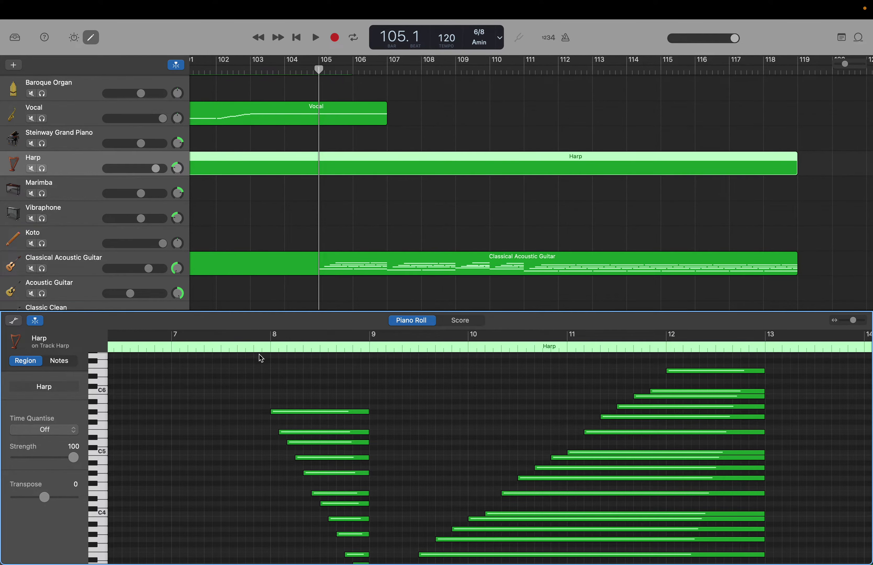
drag(259, 355, 765, 556)
scroll(763, 555, up, 10)
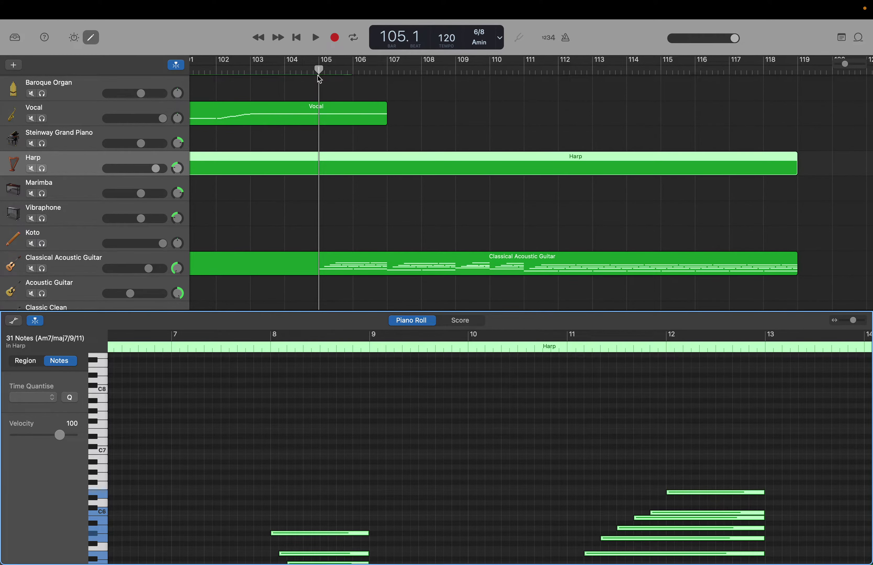
Try to paste the copied Harp notes with the playhead at bar 110.
click(317, 75)
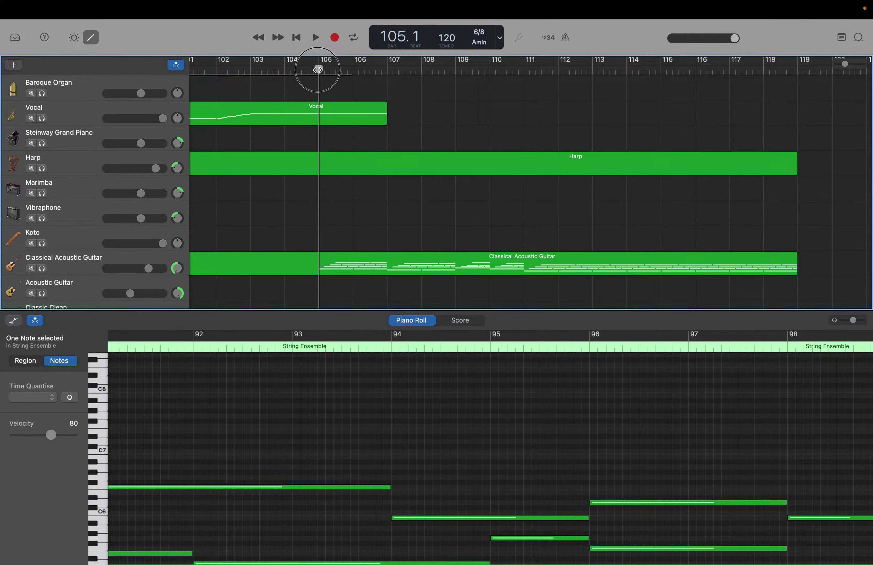
drag(318, 69, 492, 81)
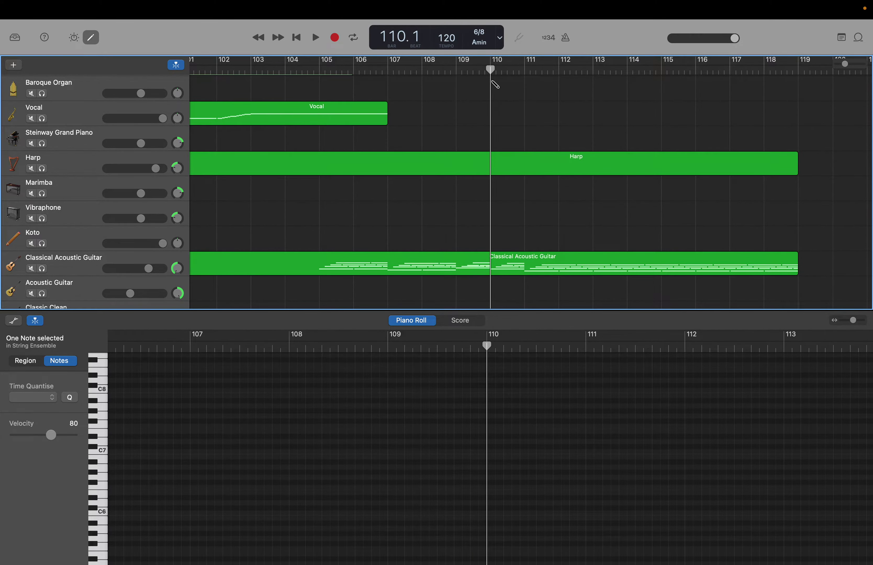
key(super+a)
key(Left)
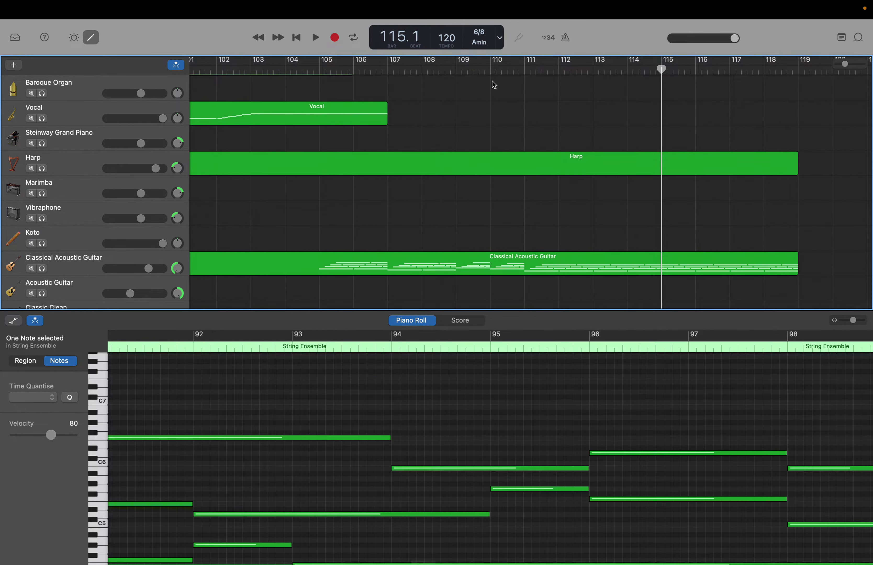
Select the Harp track, return the playhead to bar 110 and paste the 31 copied notes there.
click(90, 173)
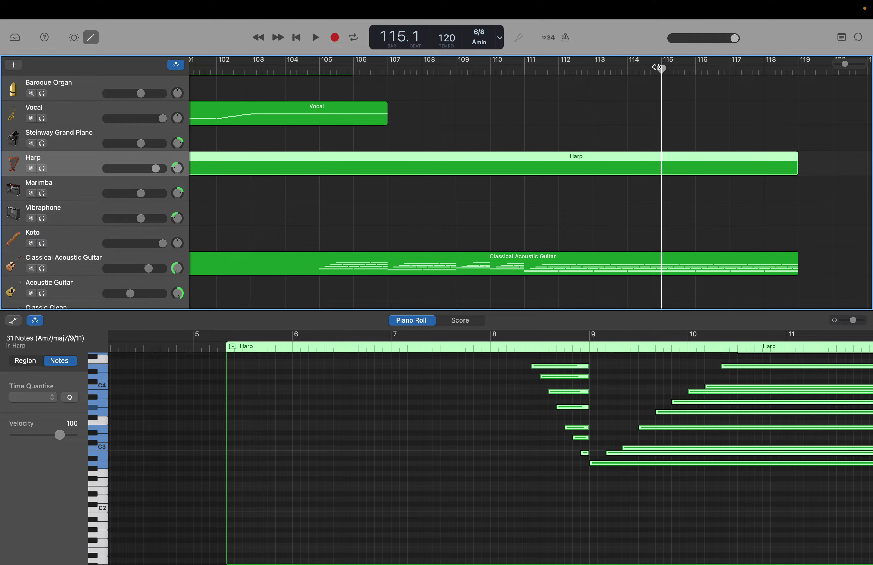
drag(660, 69, 492, 78)
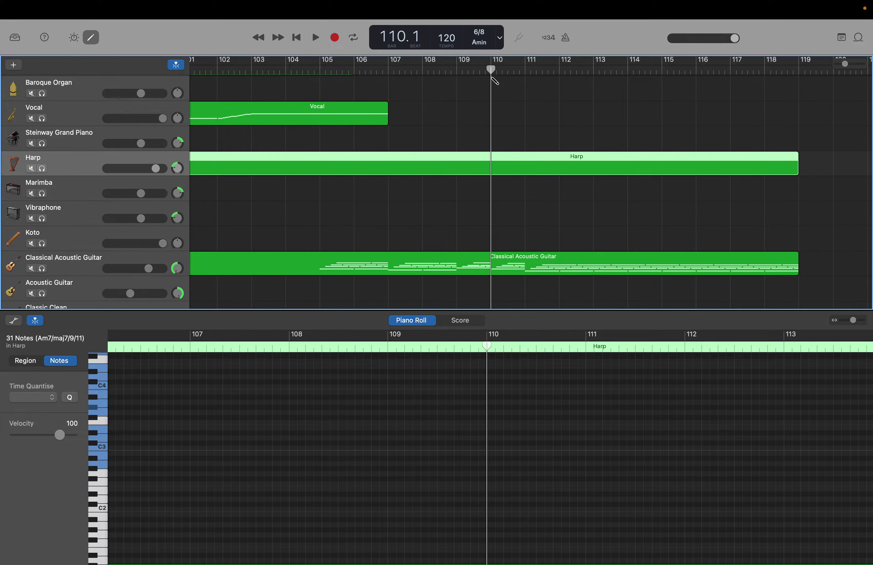
key(super+z)
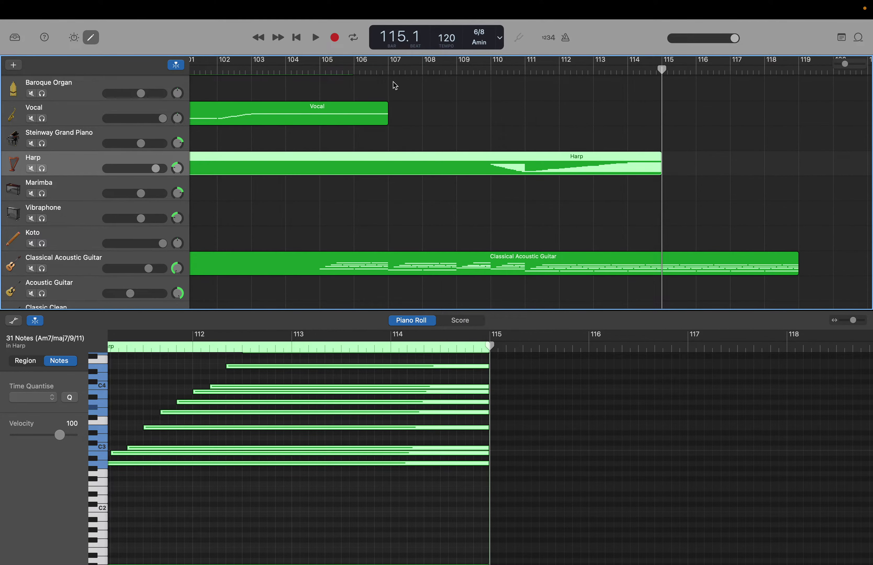
Extend the String Ensemble region from bar 106 to about bar 122.
scroll(279, 252, up, 5)
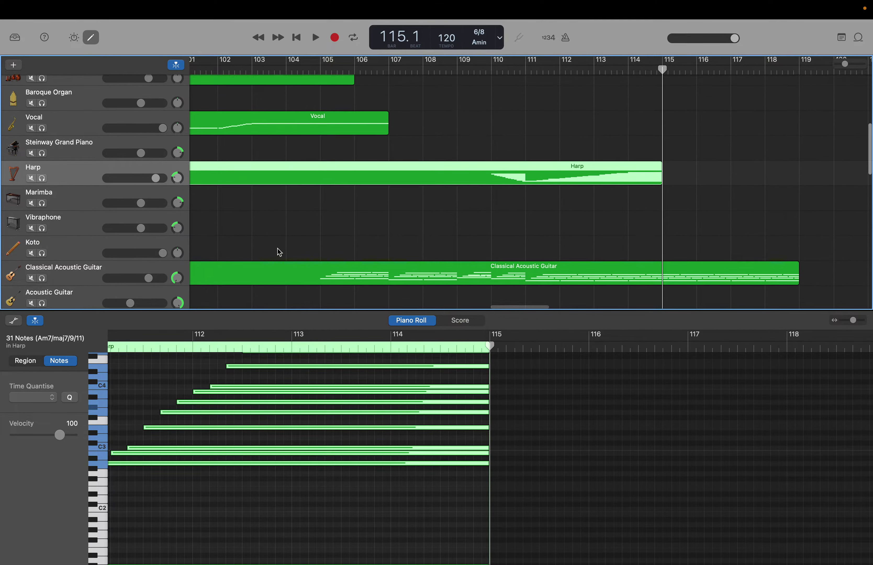
scroll(279, 252, up, 3)
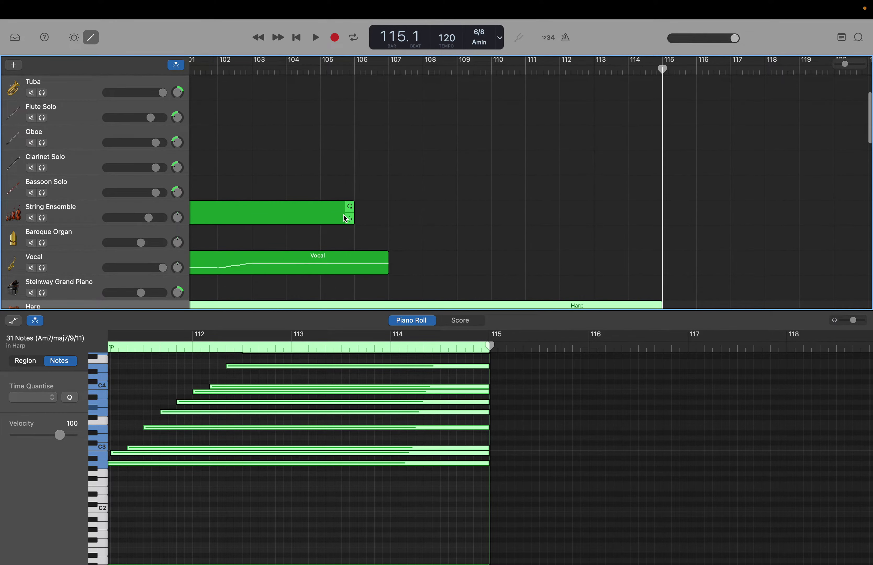
drag(352, 215, 858, 231)
scroll(624, 79, down, 5)
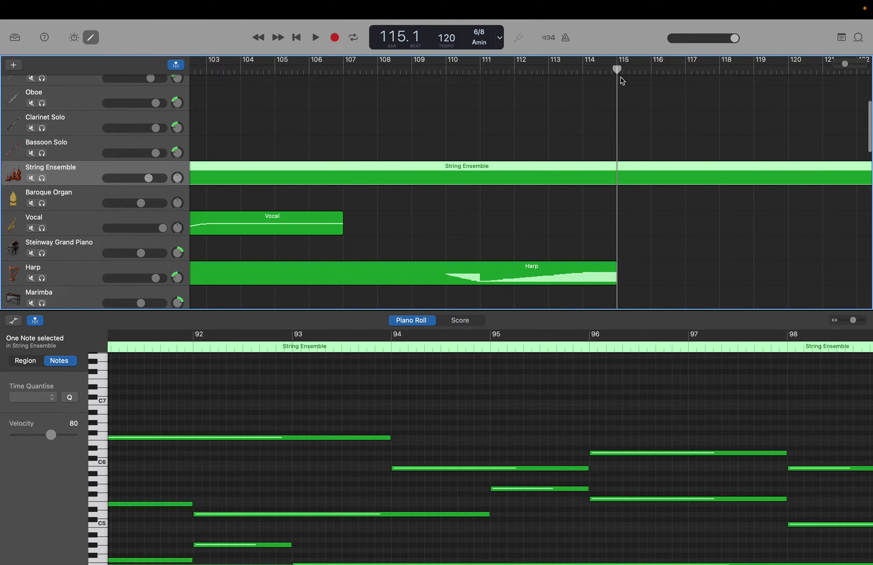
scroll(620, 76, down, 2)
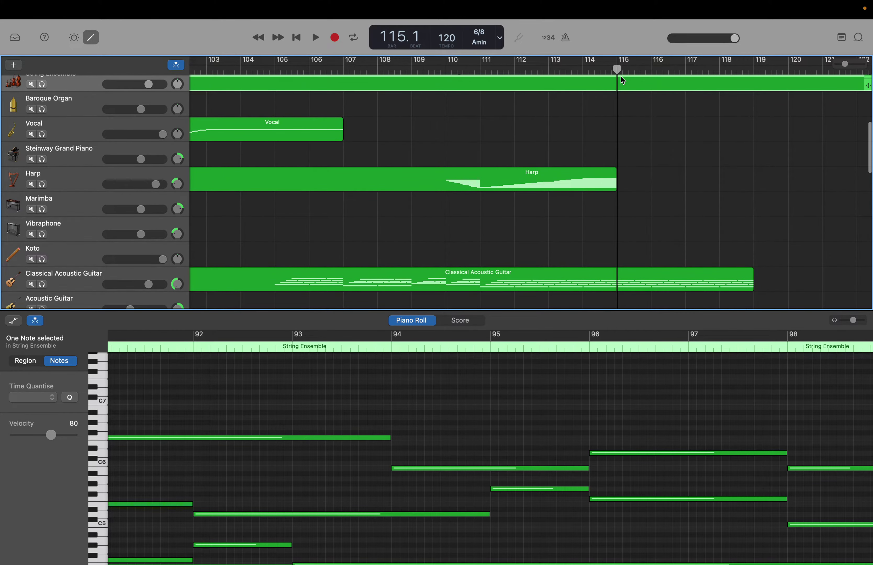
Copy the 20 String Ensemble notes from bar 3 through bar 12 and paste them on that track at bar 105.
drag(617, 68, 276, 60)
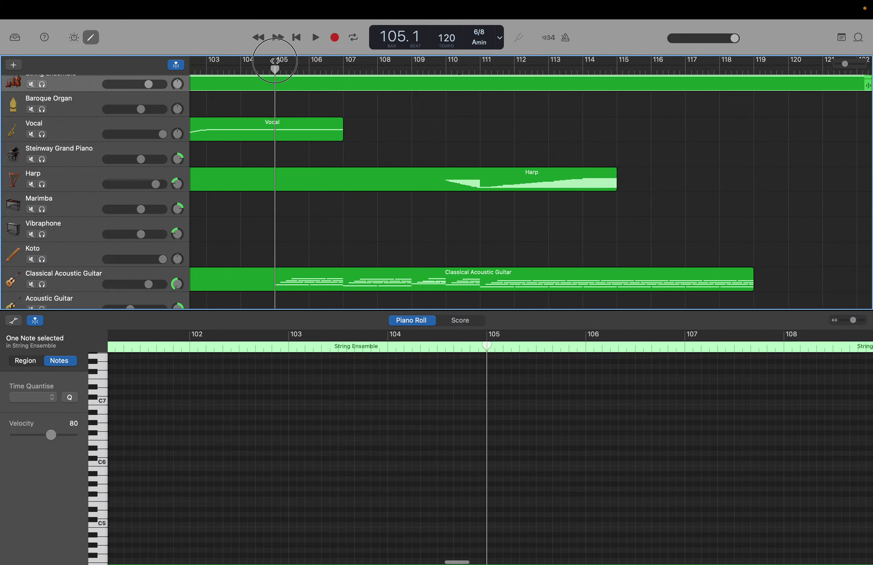
click(290, 404)
scroll(289, 401, left, 15)
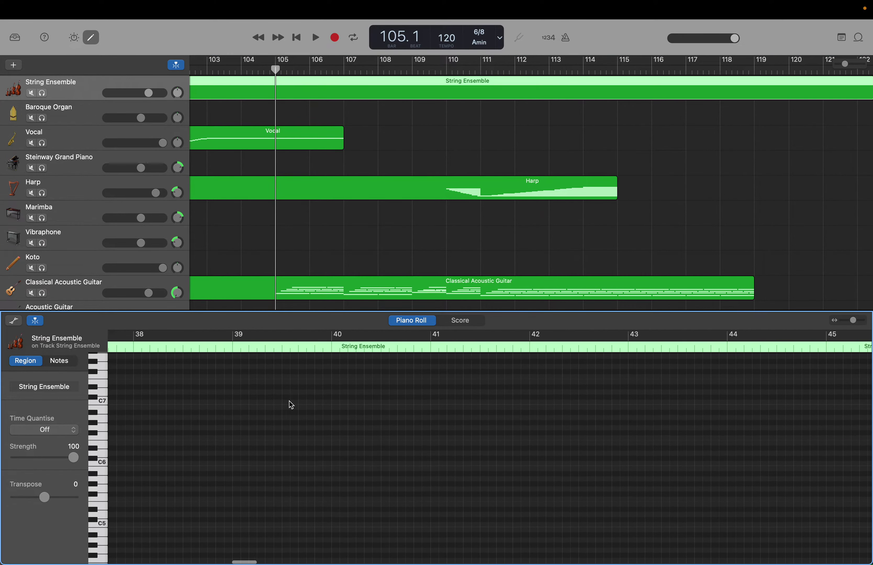
scroll(306, 479, down, 15)
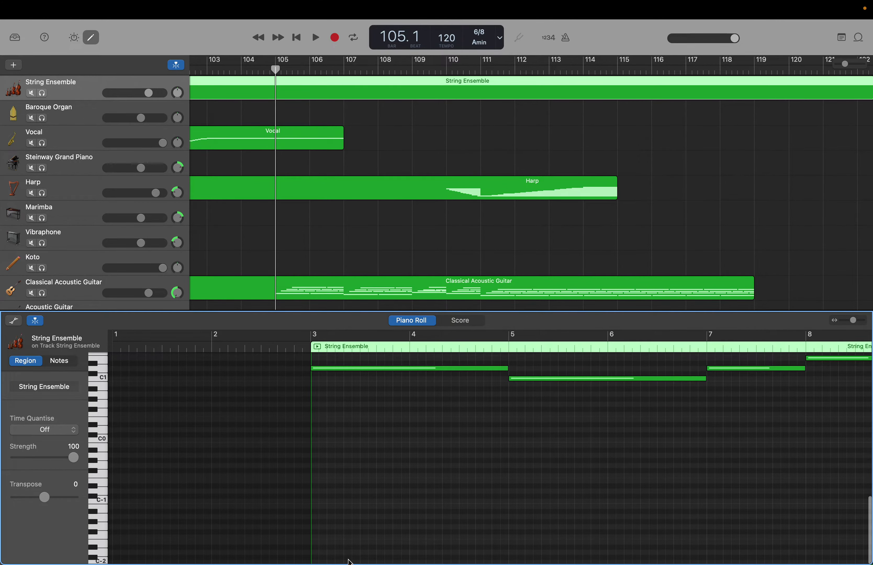
drag(342, 544, 867, 359)
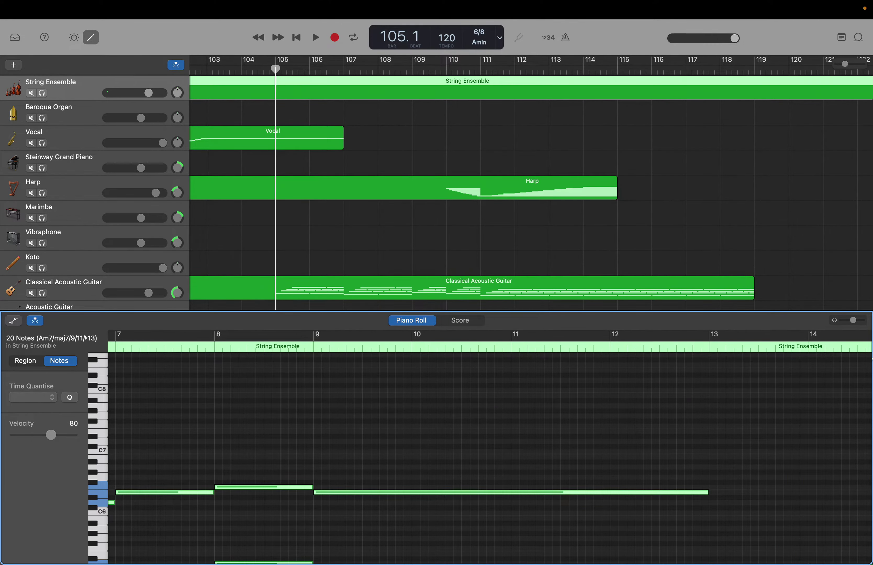
key(super+v)
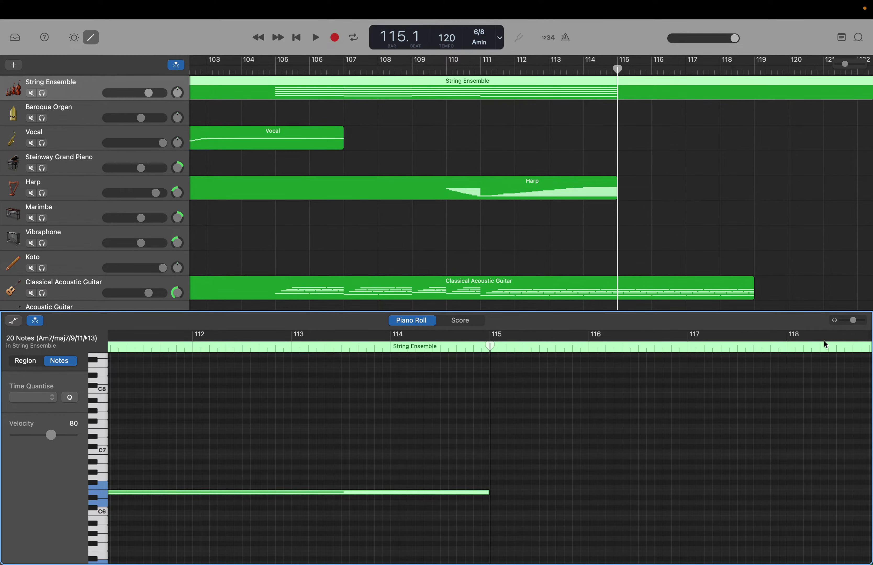
Extend the end of the Bassoon Solo region from bar 87 to about bar 120.
scroll(381, 227, up, 10)
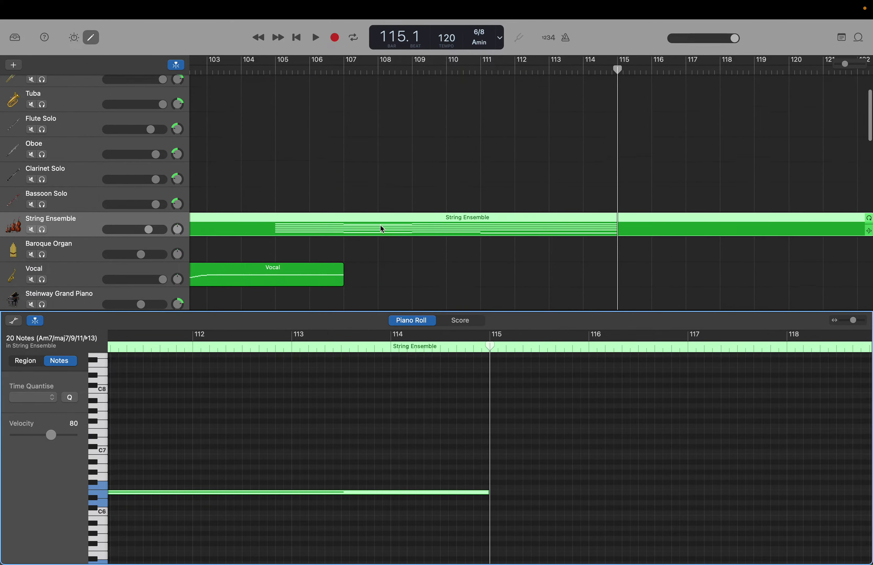
scroll(380, 225, left, 15)
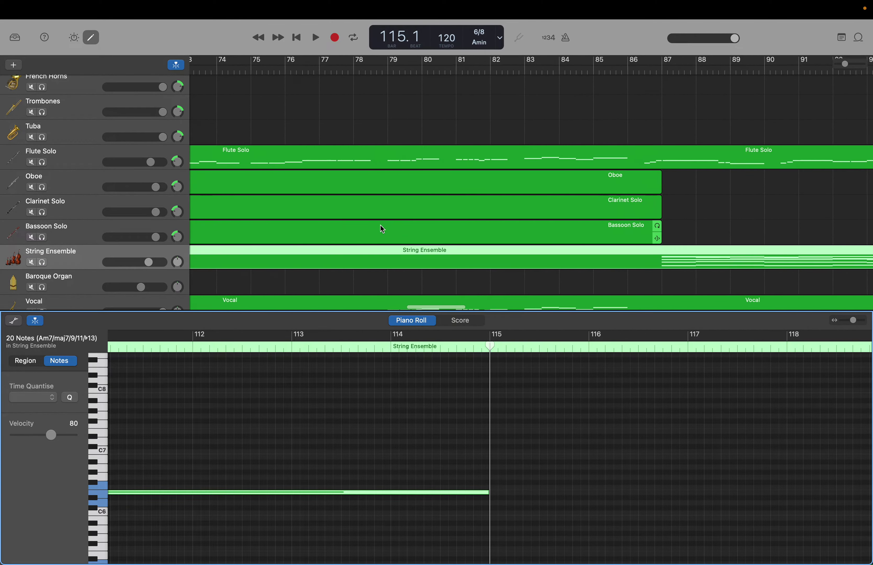
scroll(382, 229, left, 7)
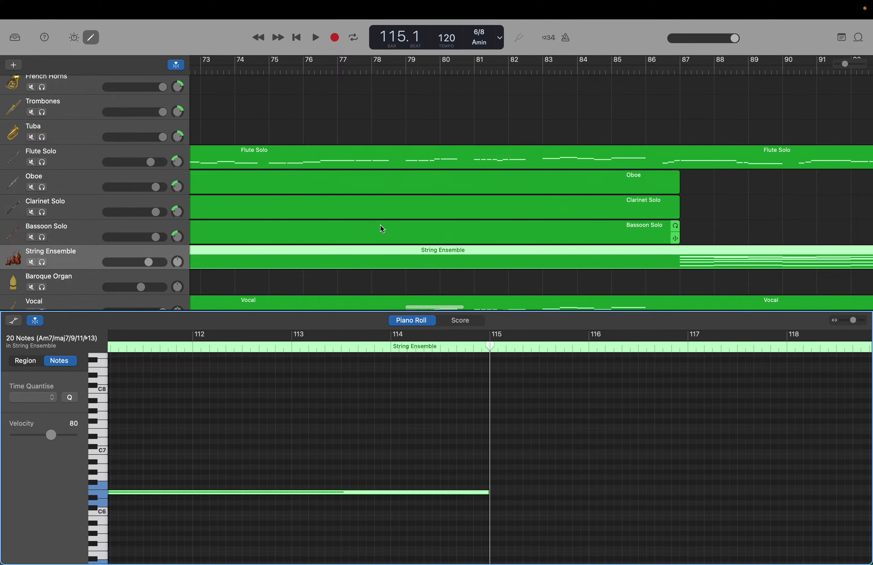
scroll(381, 228, left, 15)
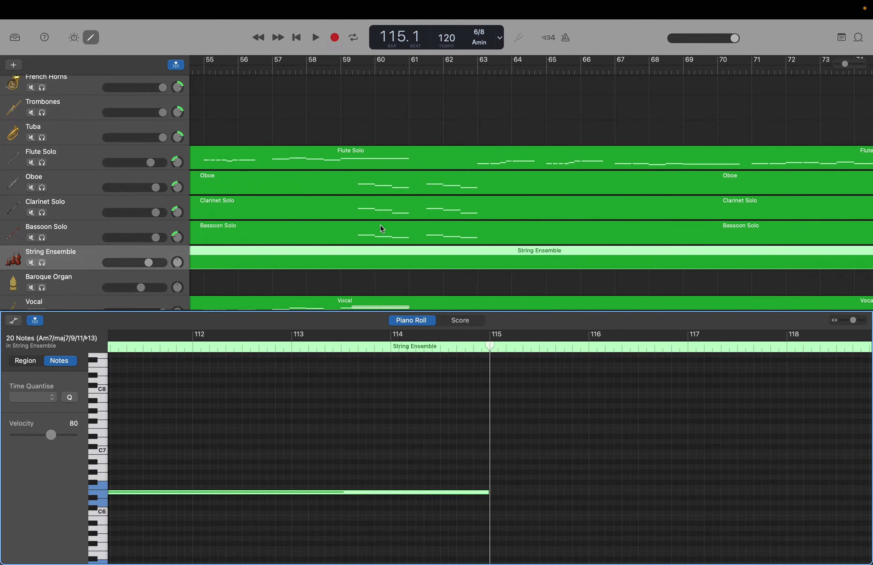
scroll(380, 225, left, 18)
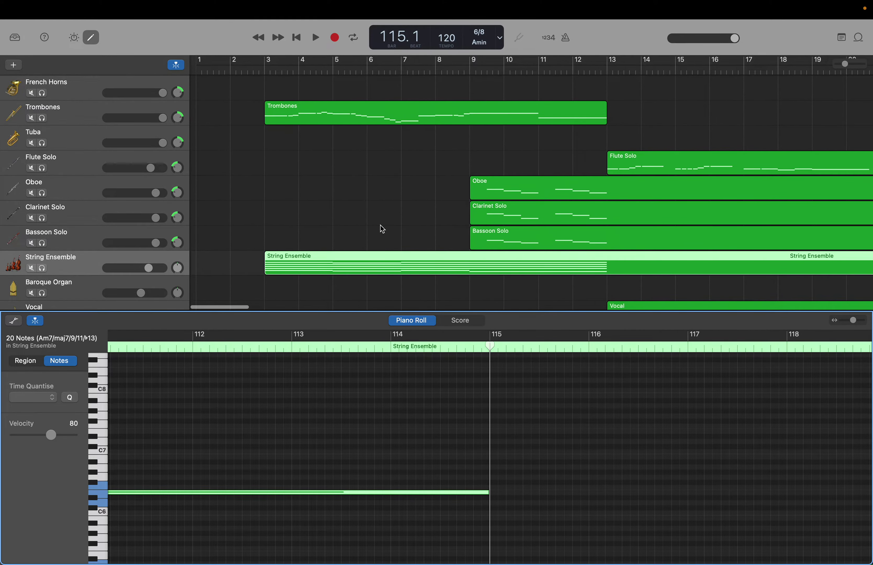
scroll(380, 227, right, 17)
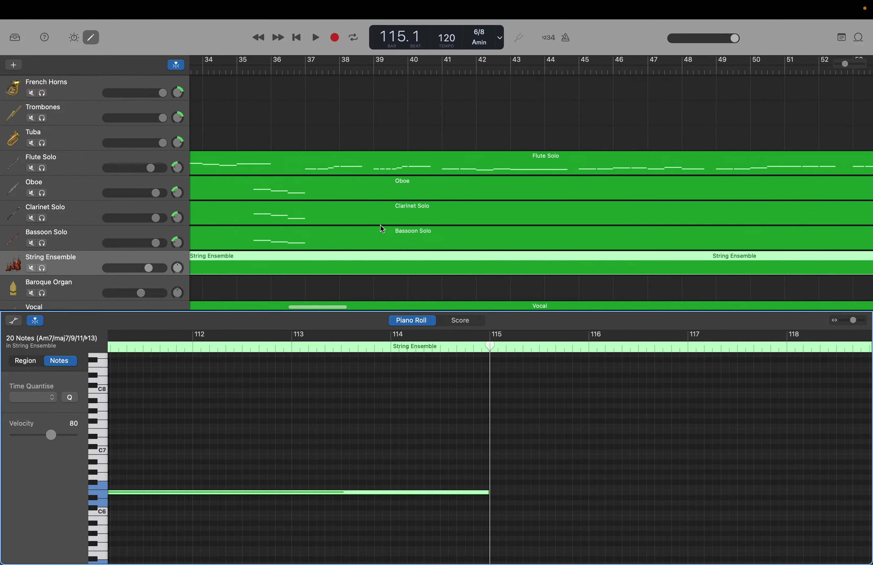
scroll(381, 226, right, 20)
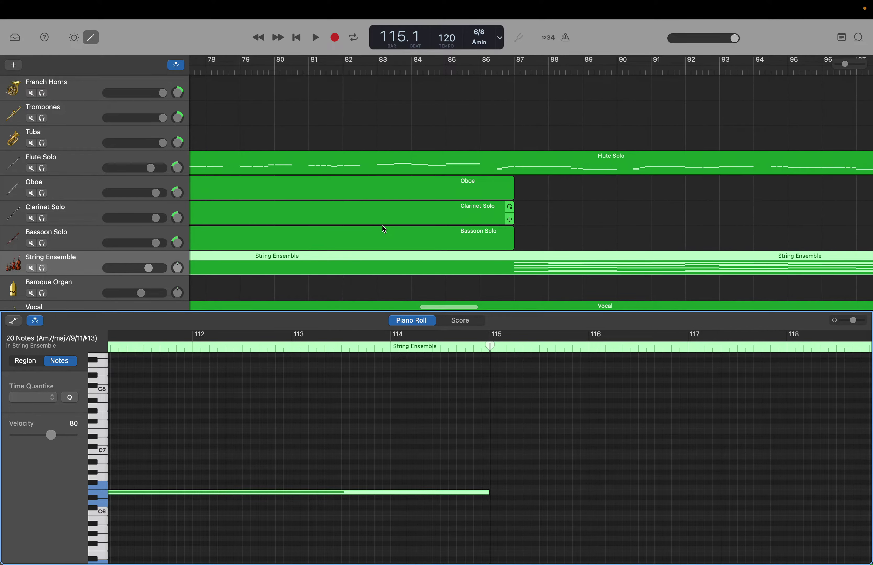
drag(513, 244, 807, 305)
Extend the end of the Clarinet Solo region from bar 87 to about bar 123.
scroll(807, 304, up, 10)
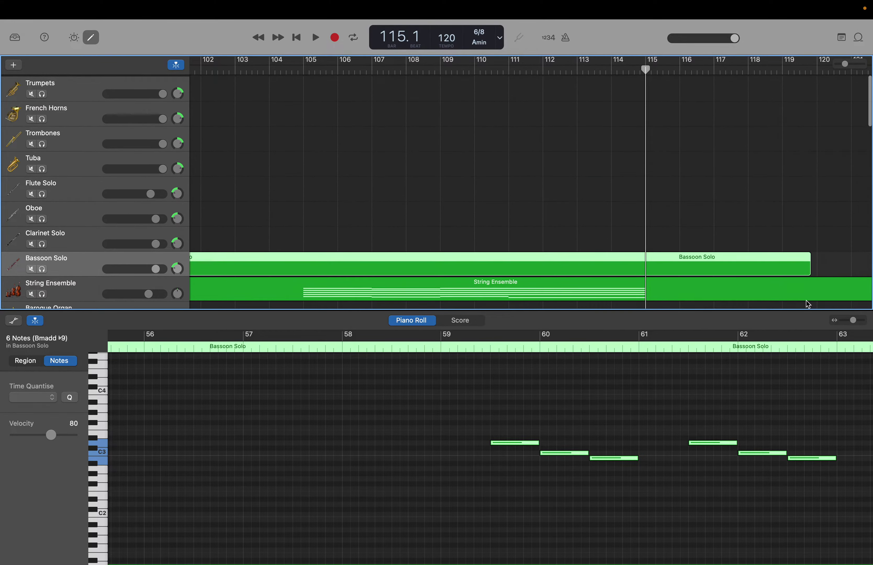
scroll(807, 304, left, 10)
scroll(808, 304, left, 10)
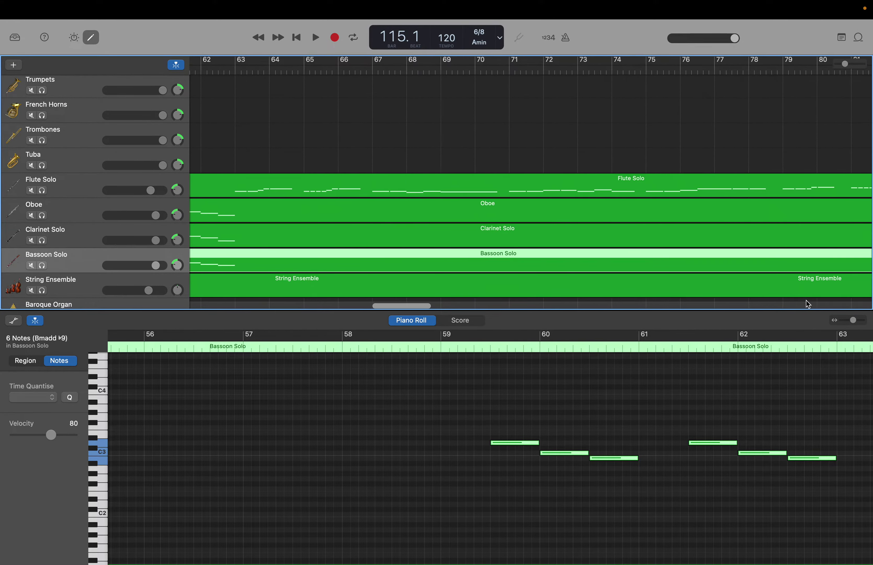
scroll(807, 304, right, 5)
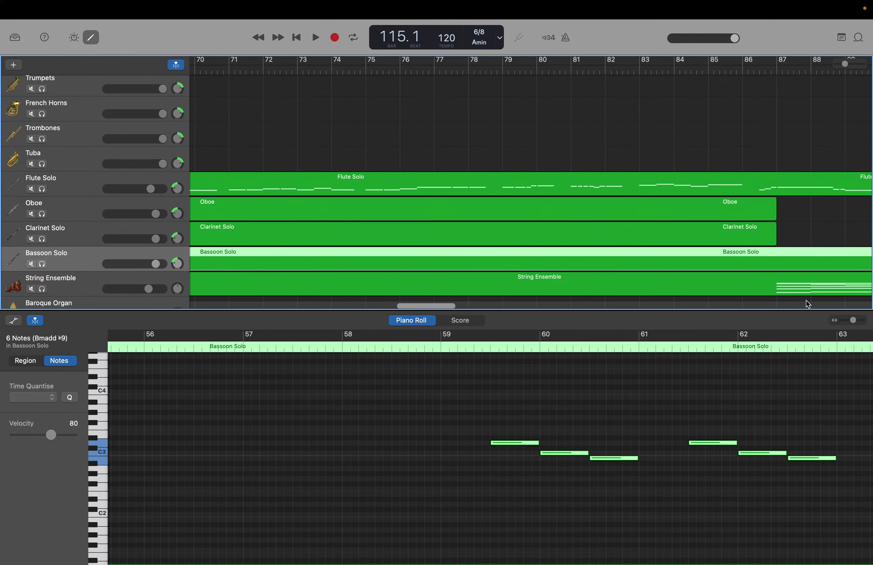
scroll(774, 246, down, 1)
drag(771, 235, 871, 296)
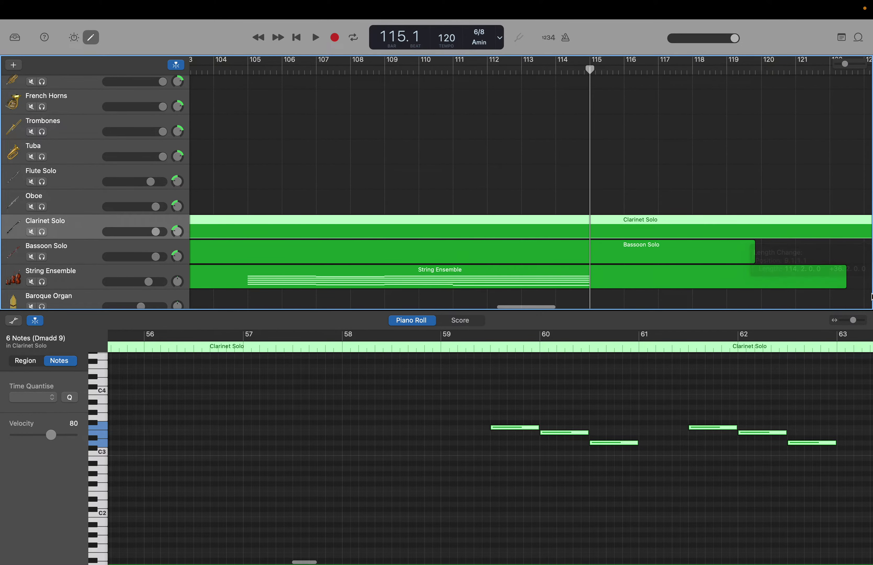
Extend the Oboe region to about bar 120 and the Flute Solo region past bar 126.
scroll(455, 199, left, 15)
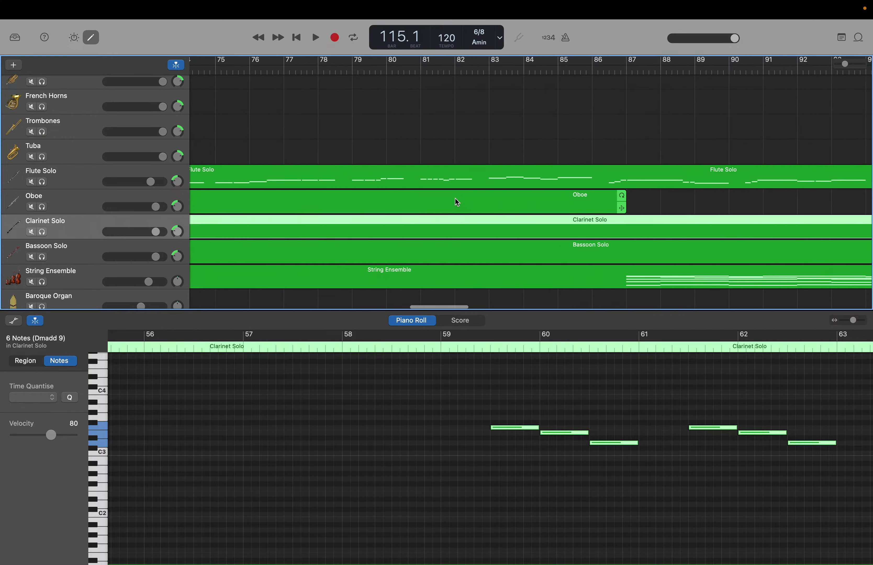
drag(648, 212, 869, 363)
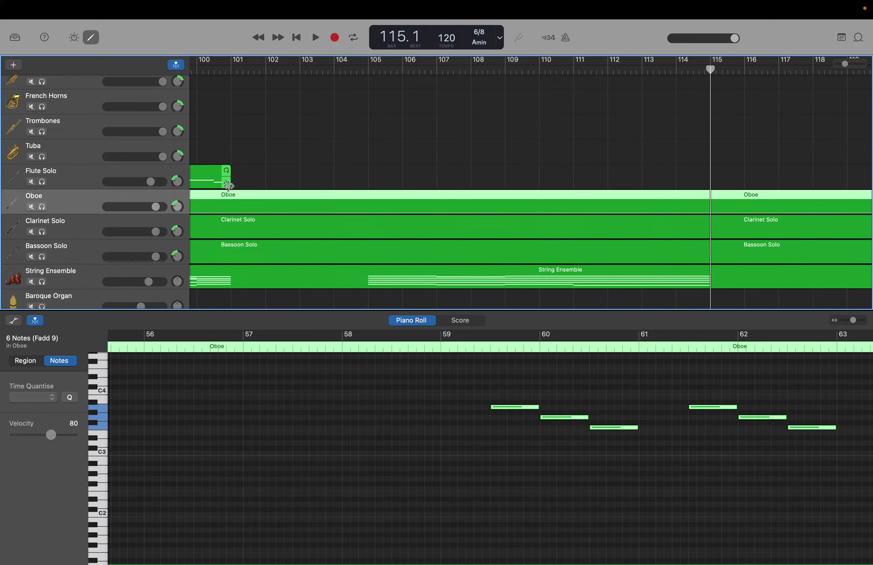
drag(229, 186, 870, 306)
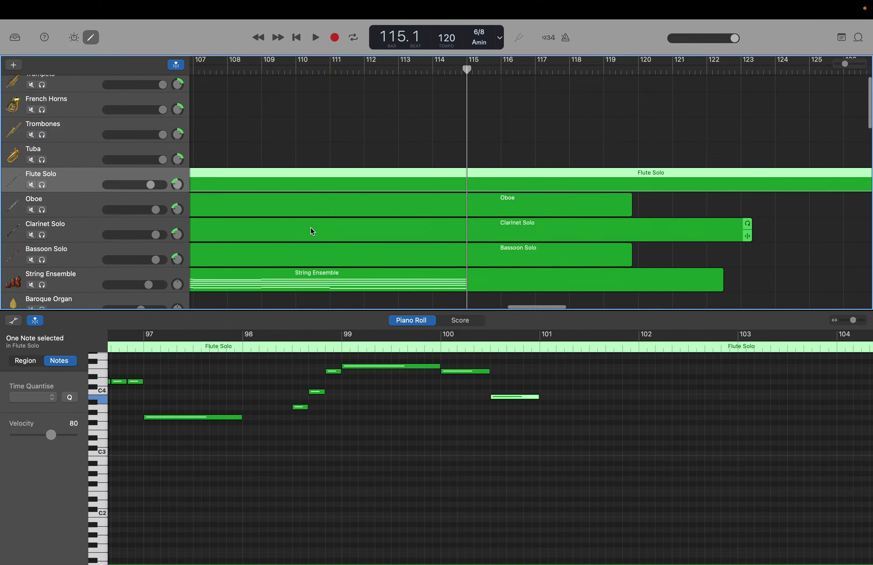
Extend the Trumpets region that starts at bar 3 until it ends at about bar 123.
scroll(312, 231, down, 2)
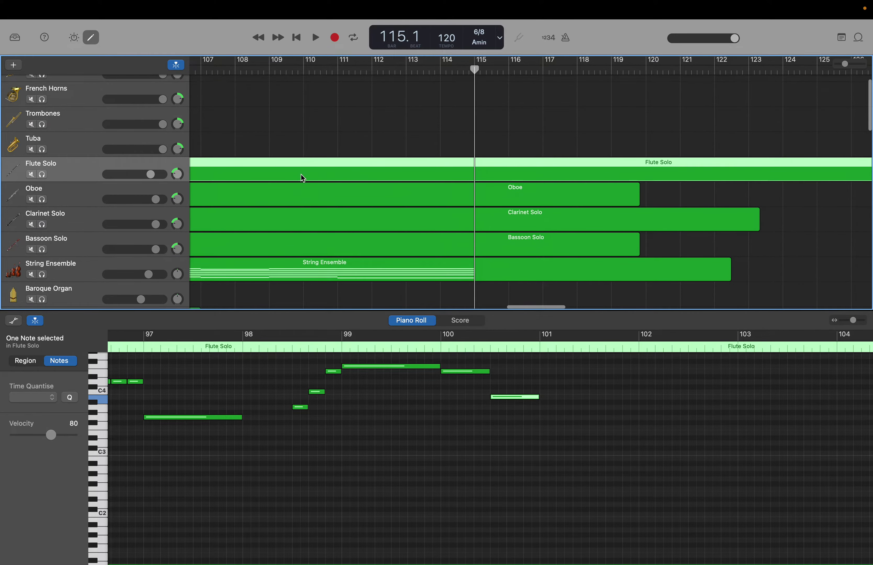
scroll(296, 187, left, 10)
scroll(297, 187, up, 3)
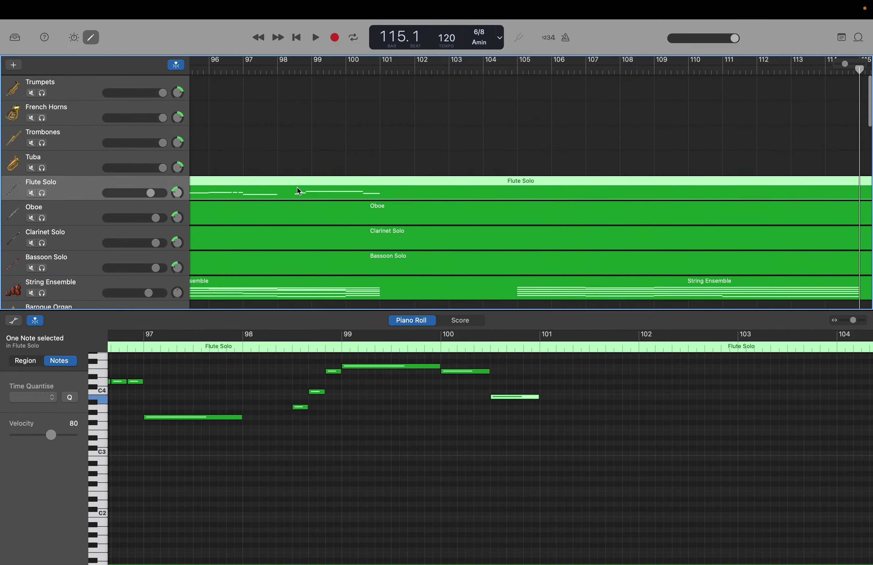
scroll(297, 188, left, 20)
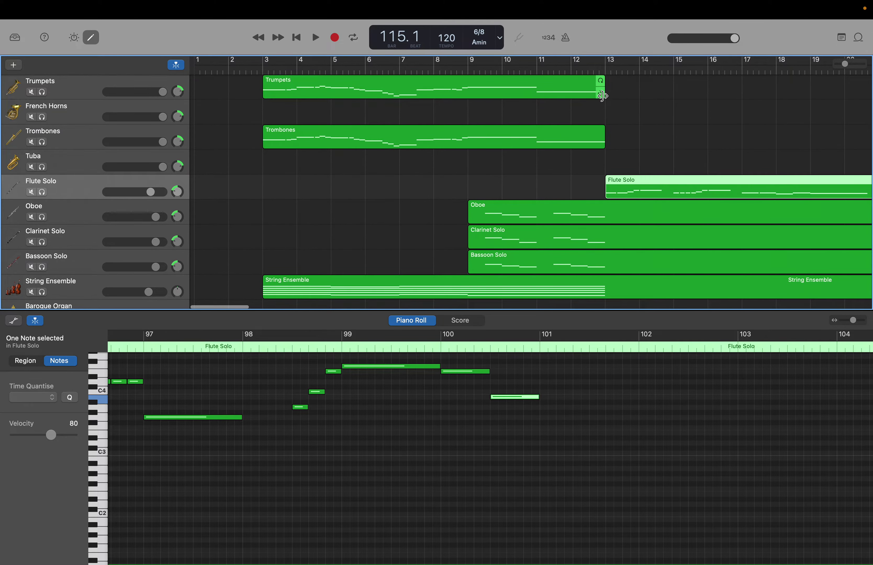
drag(604, 94, 870, 217)
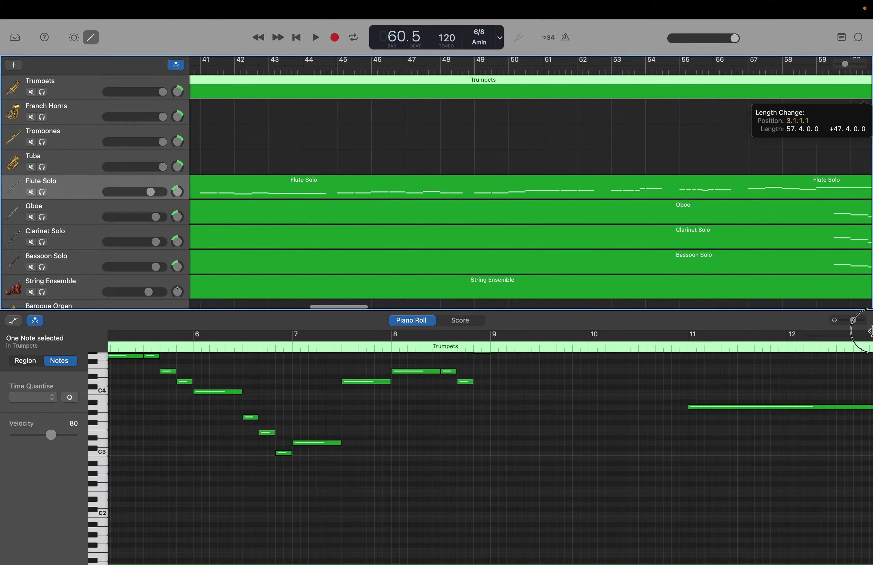
drag(869, 377, 870, 409)
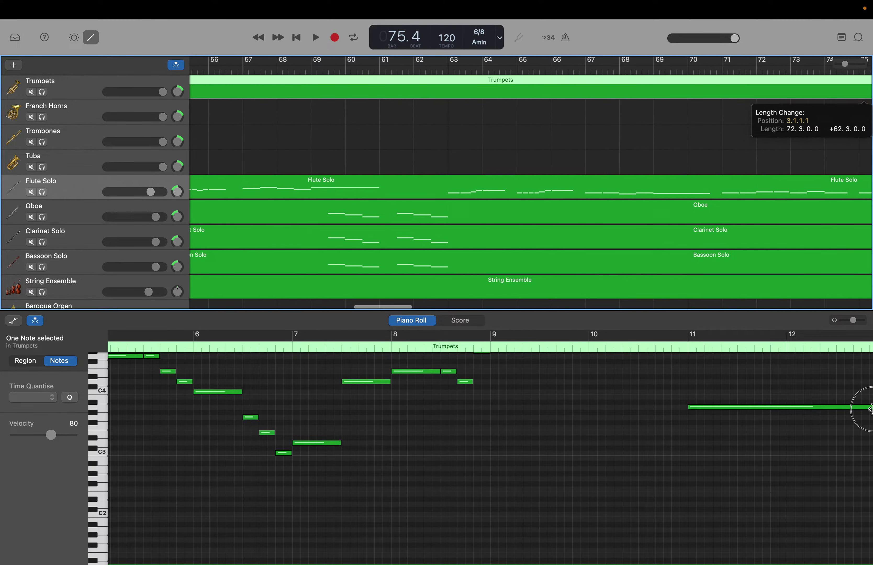
drag(870, 466, 870, 563)
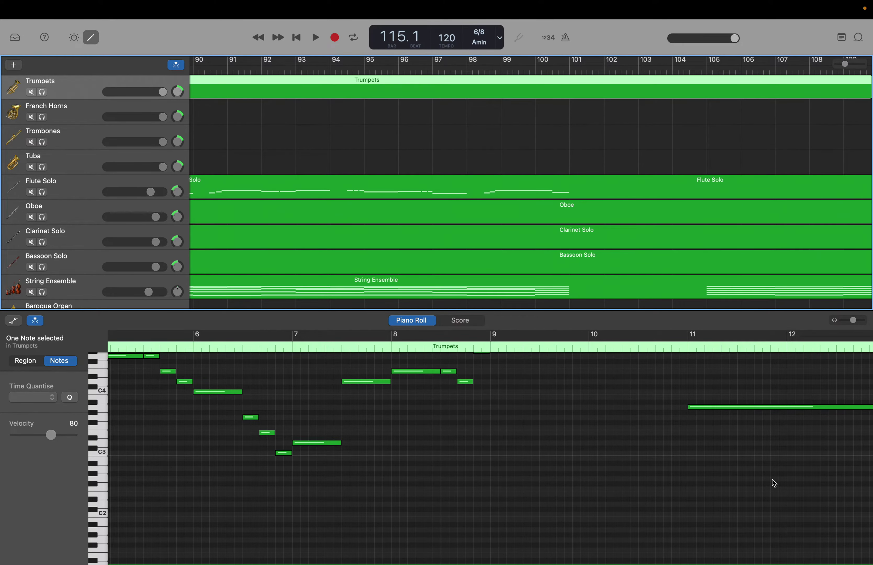
scroll(627, 85, right, 5)
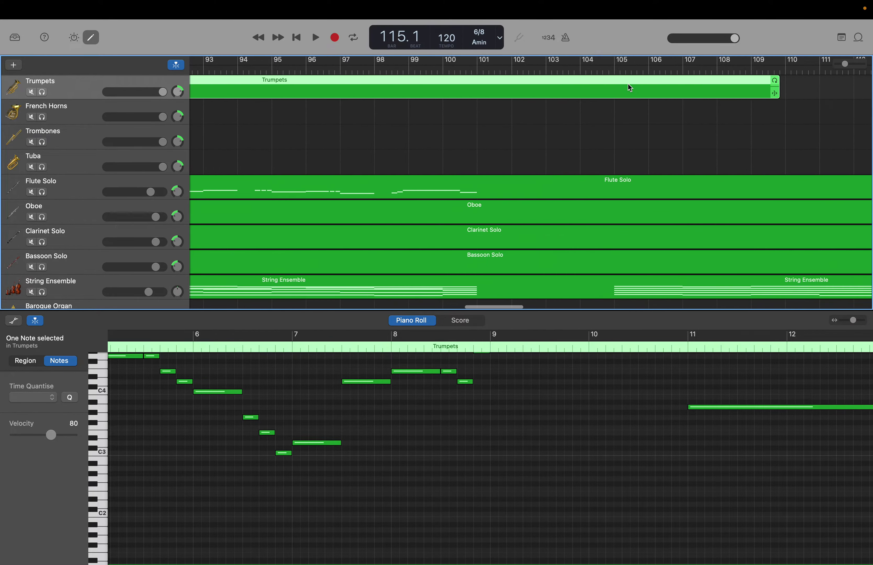
drag(739, 93, 861, 148)
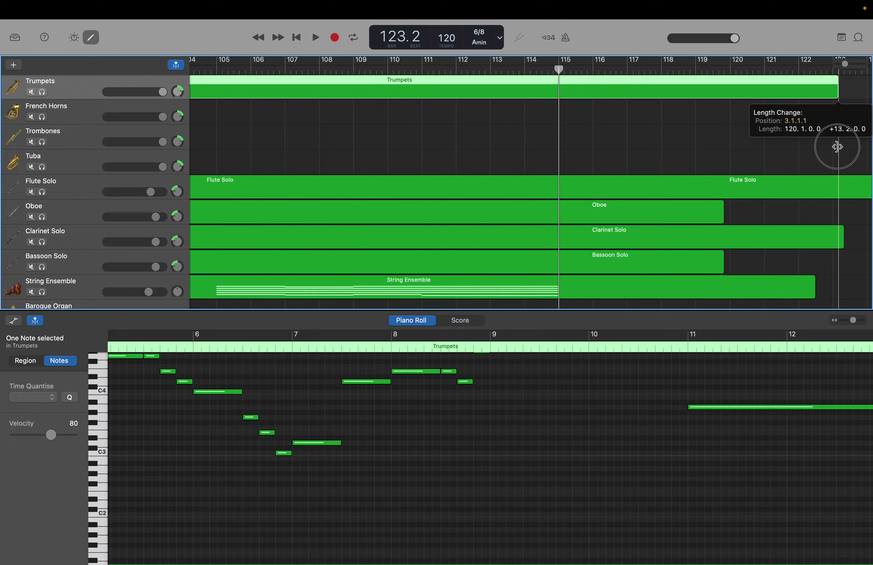
Extend the Trombones region that starts at bar 3 until it reaches past bar 114.
scroll(543, 154, left, 20)
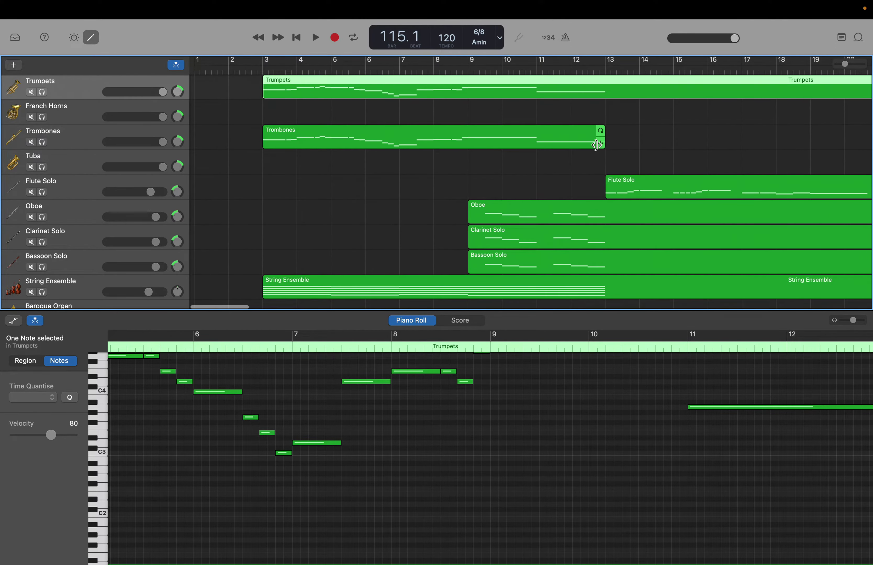
drag(603, 144, 870, 203)
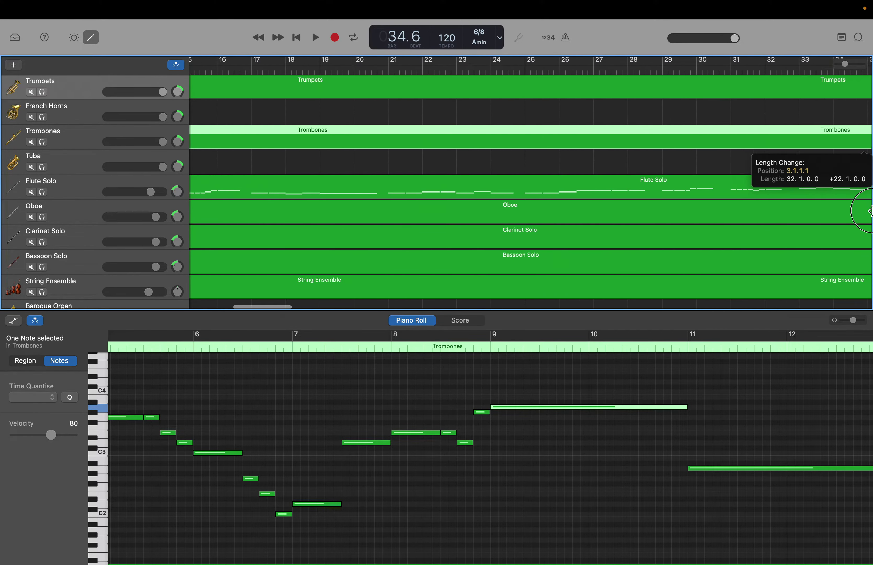
drag(869, 254, 870, 332)
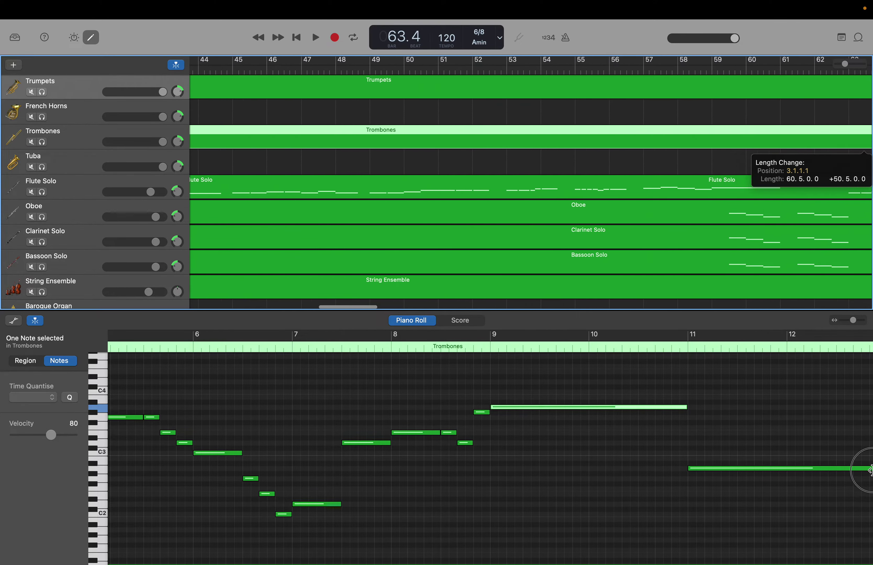
drag(869, 470, 834, 559)
Extend the end of the Steinway Grand Piano region from bar 101 to past bar 122.
scroll(835, 560, up, 3)
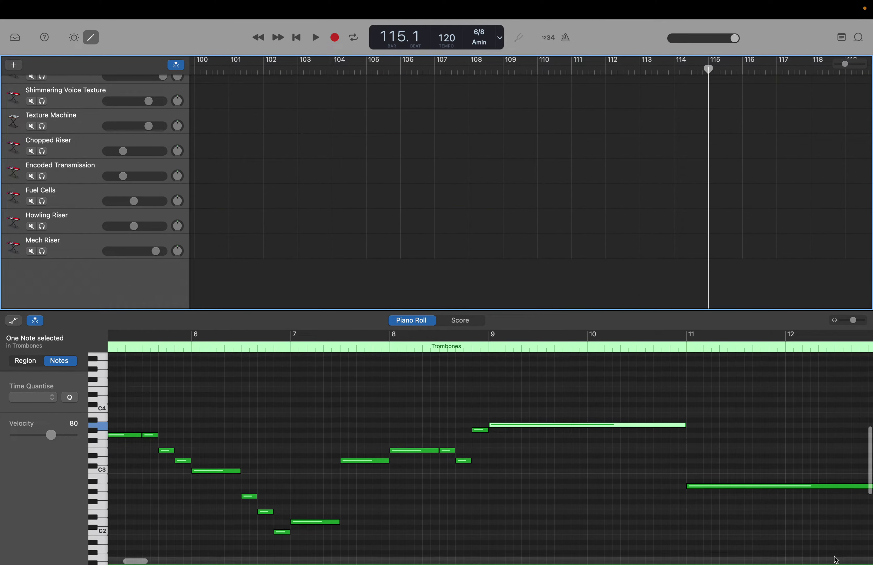
scroll(799, 471, up, 4)
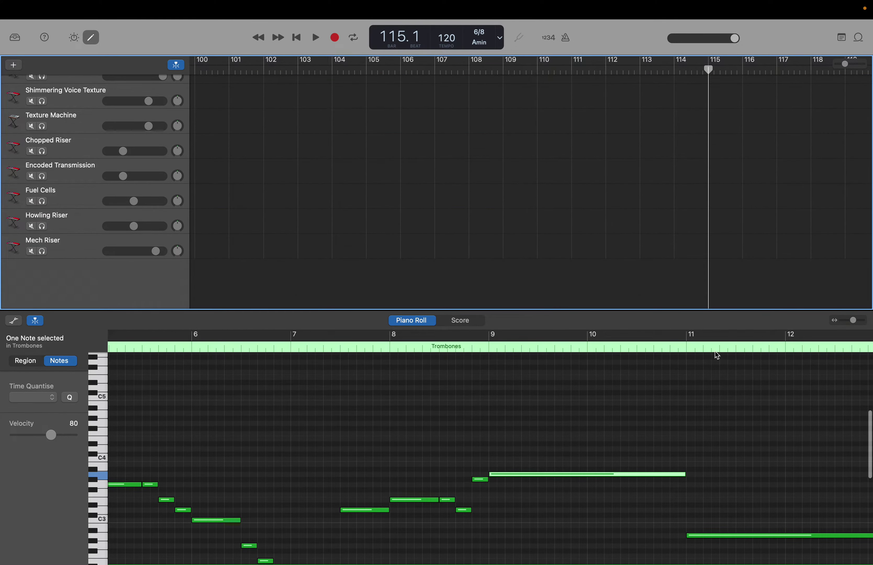
scroll(661, 243, up, 10)
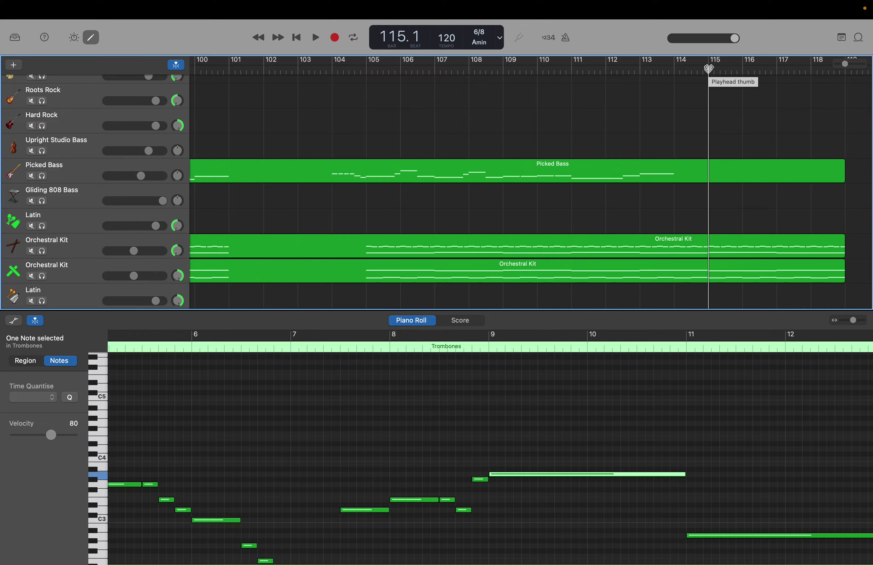
scroll(602, 85, up, 8)
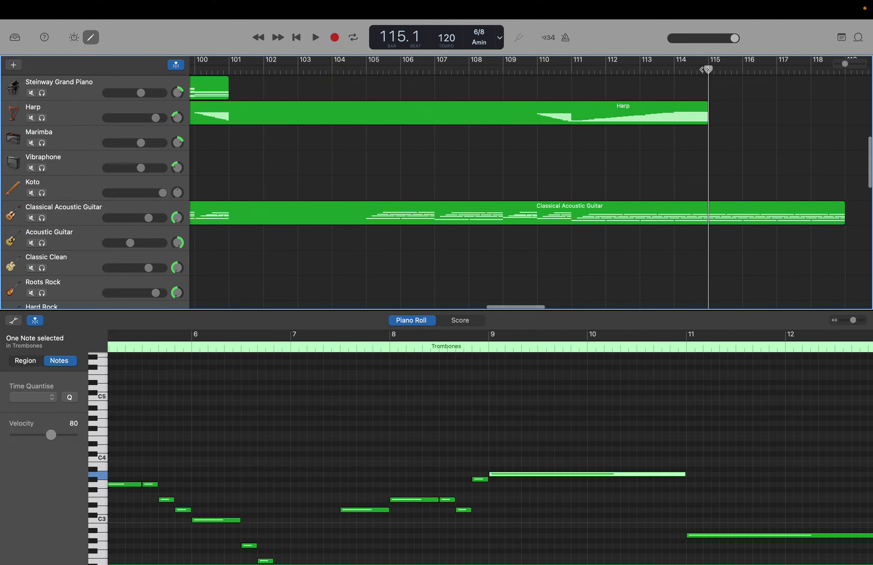
drag(704, 69, 644, 69)
scroll(437, 116, up, 5)
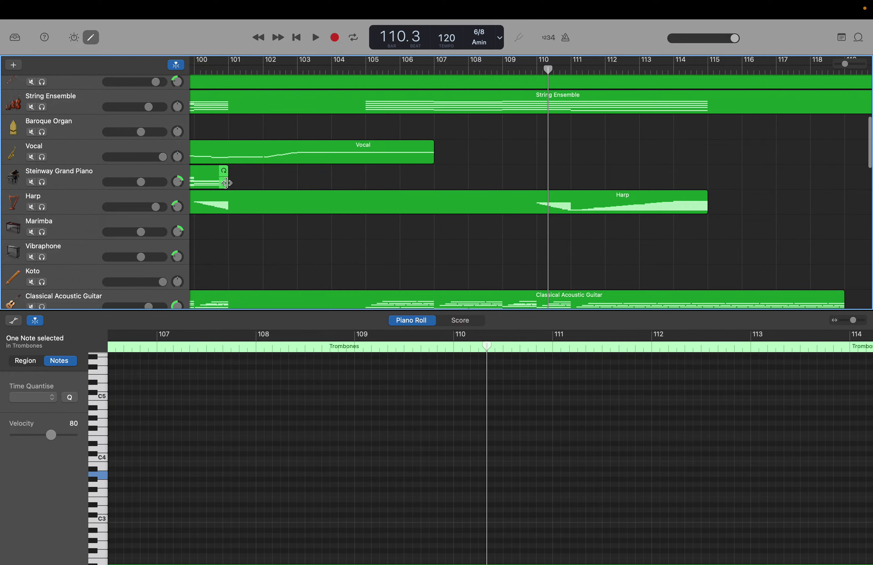
drag(227, 183, 866, 192)
Move the playhead to the start of bar 105 as the insertion point for the piano notes.
scroll(501, 200, left, 5)
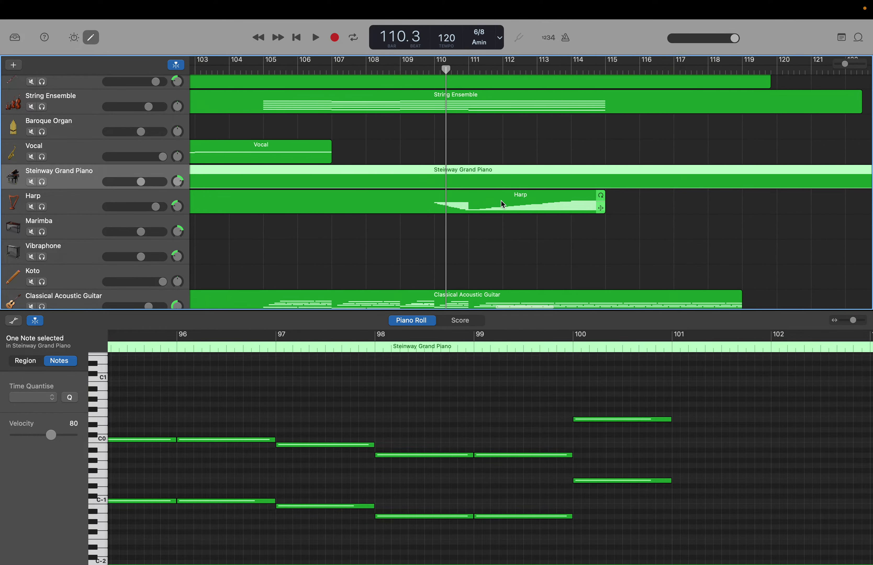
scroll(501, 200, left, 5)
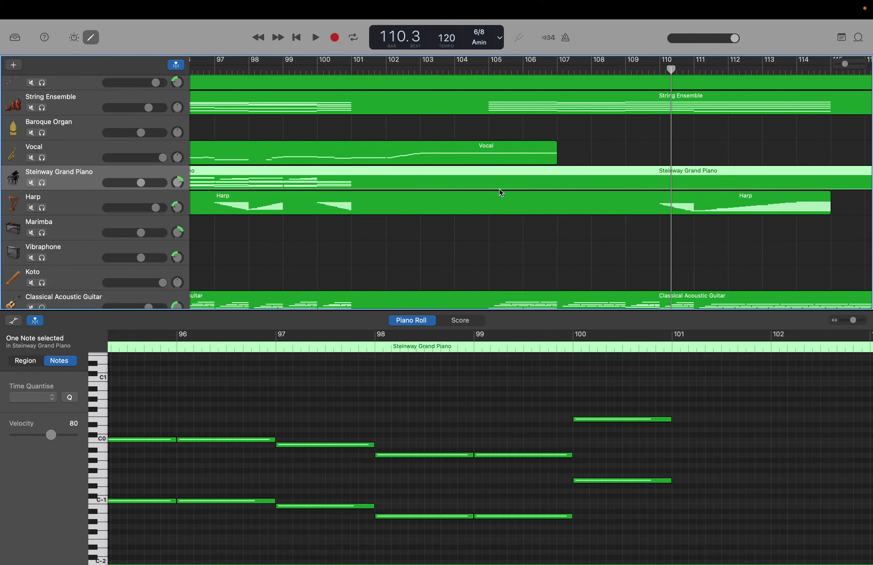
scroll(501, 192, left, 1)
scroll(678, 91, down, 2)
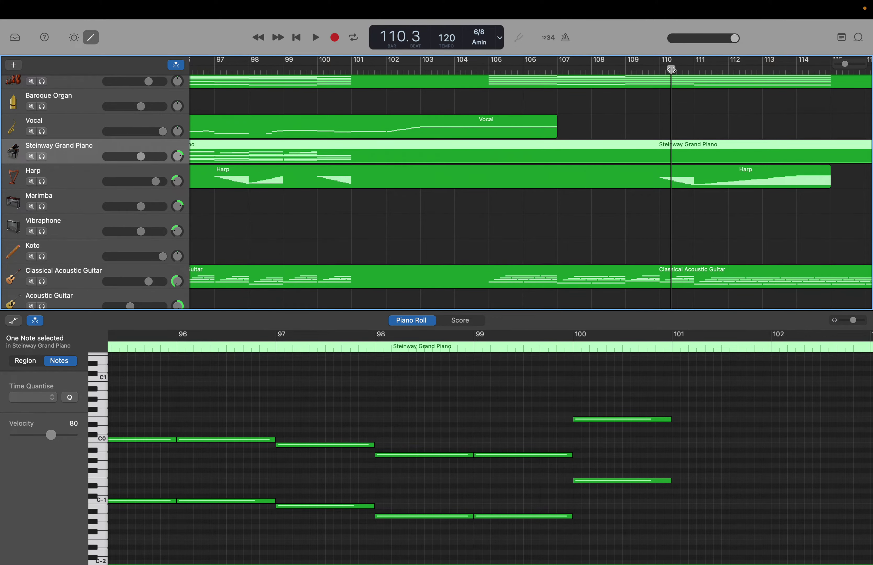
drag(670, 70, 503, 80)
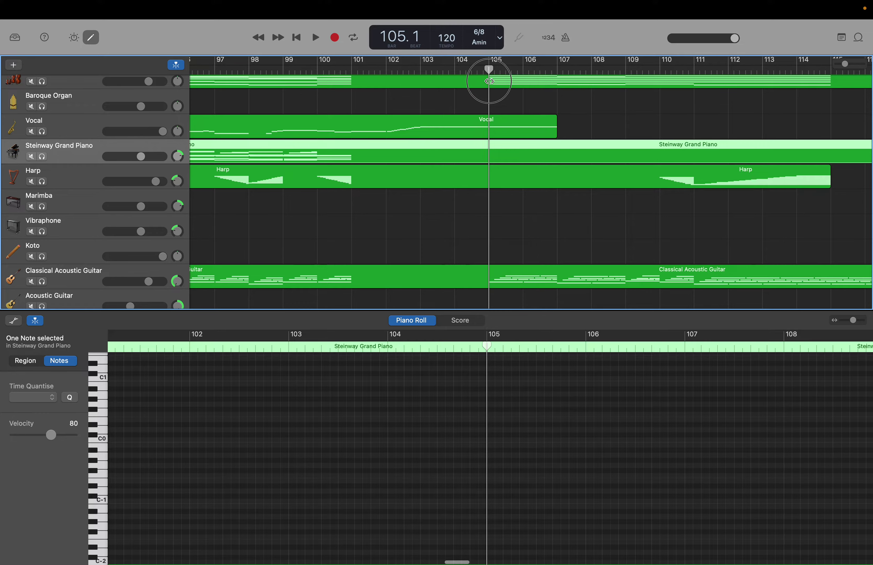
Examine the Steinway Grand Piano and neighbouring tracks from the opening bars through to bar 105.
scroll(491, 85, left, 1)
scroll(436, 158, left, 10)
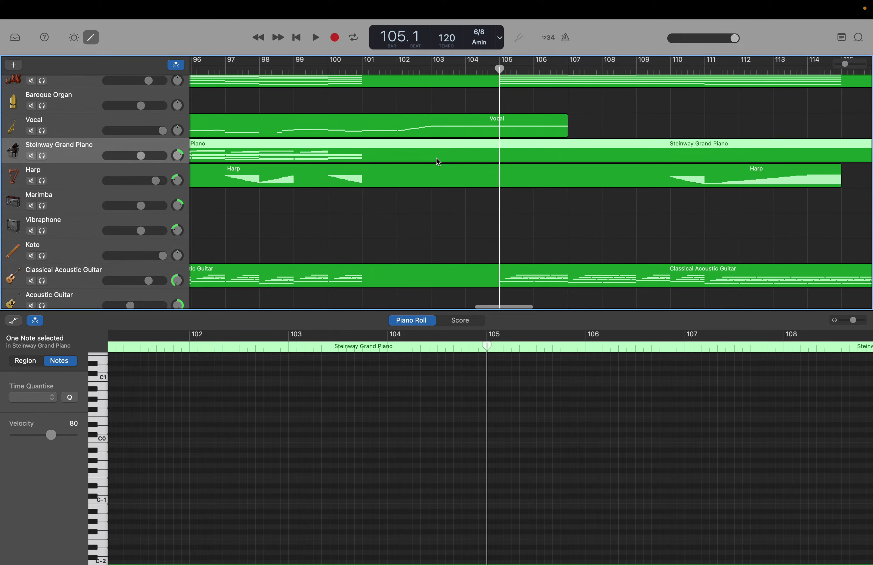
scroll(436, 158, left, 10)
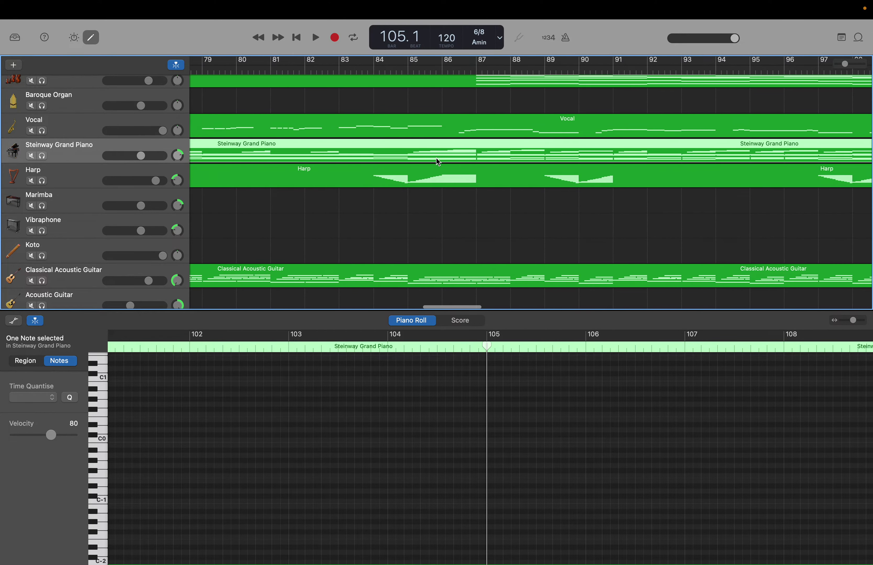
scroll(436, 159, left, 20)
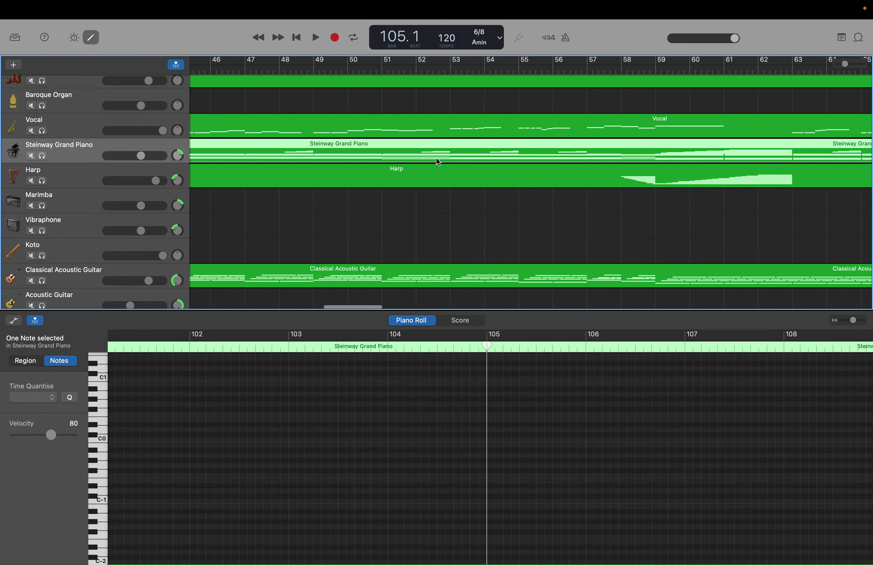
scroll(437, 158, up, 2)
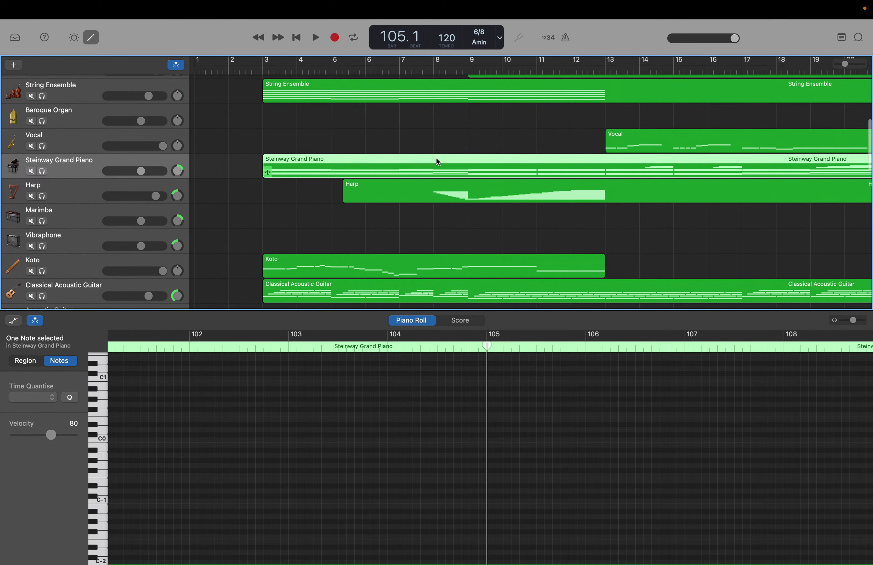
click(379, 367)
scroll(459, 137, right, 15)
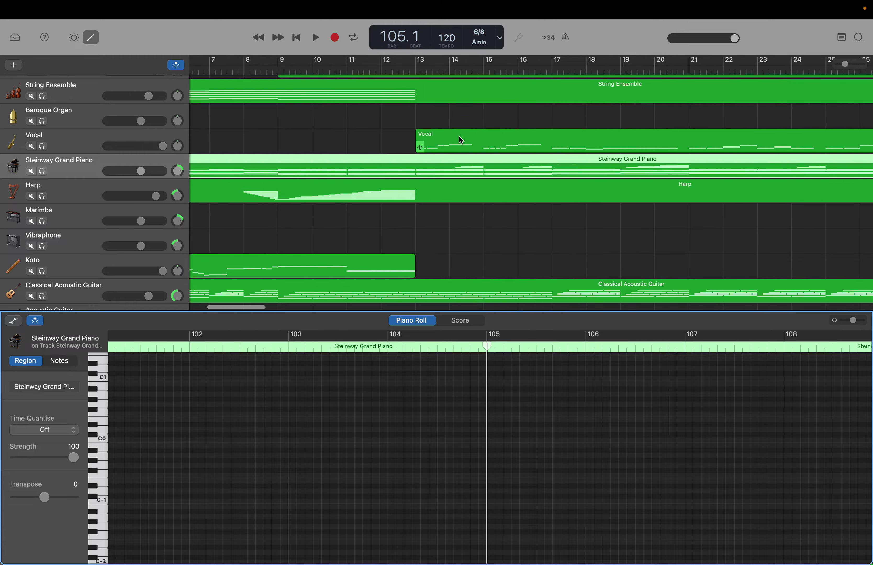
scroll(458, 137, right, 20)
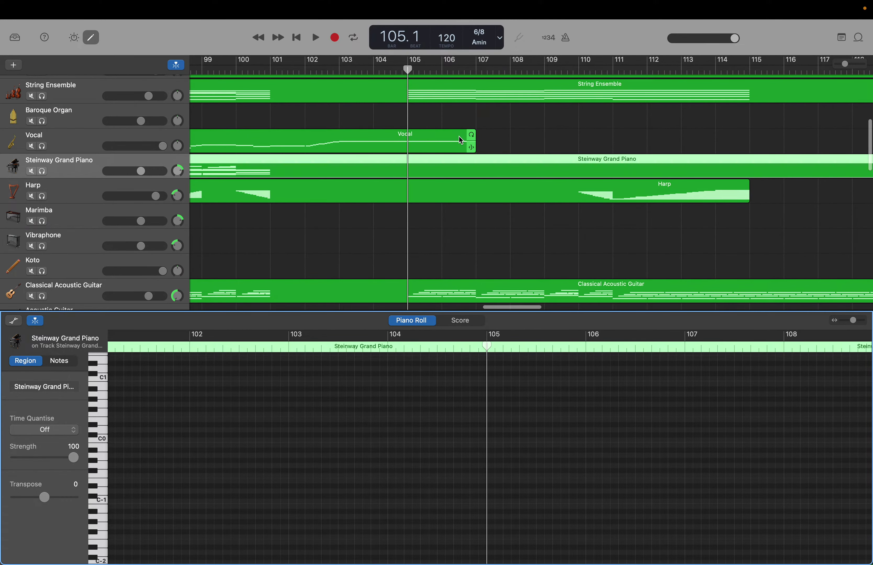
scroll(459, 137, up, 1)
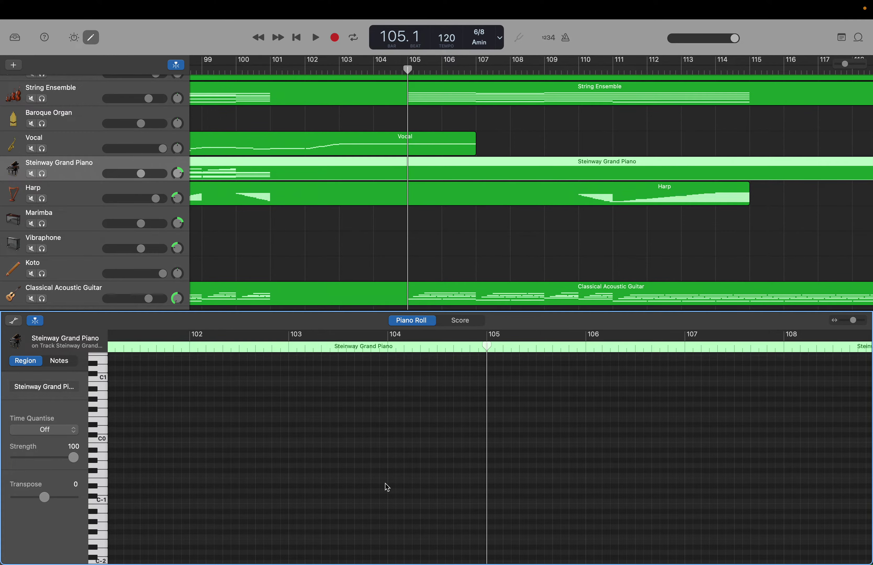
Copy the Steinway Grand Piano notes from bar 3 through bar 12 and paste them at bar 105.
scroll(387, 487, left, 20)
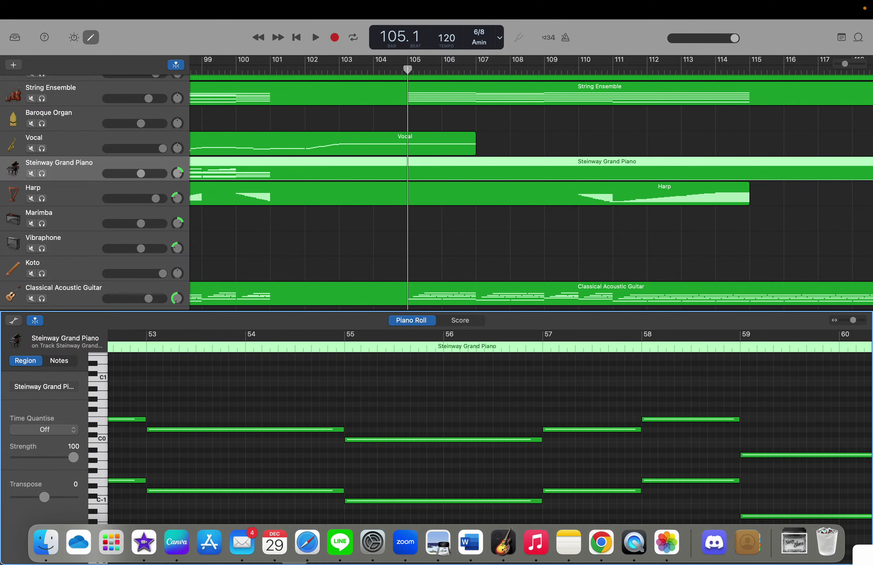
scroll(672, 432, left, 15)
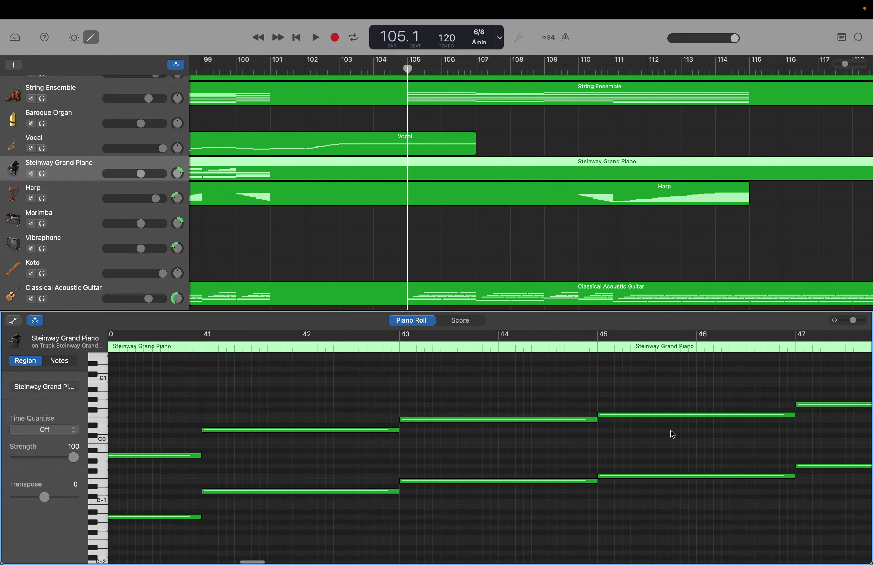
scroll(672, 433, left, 10)
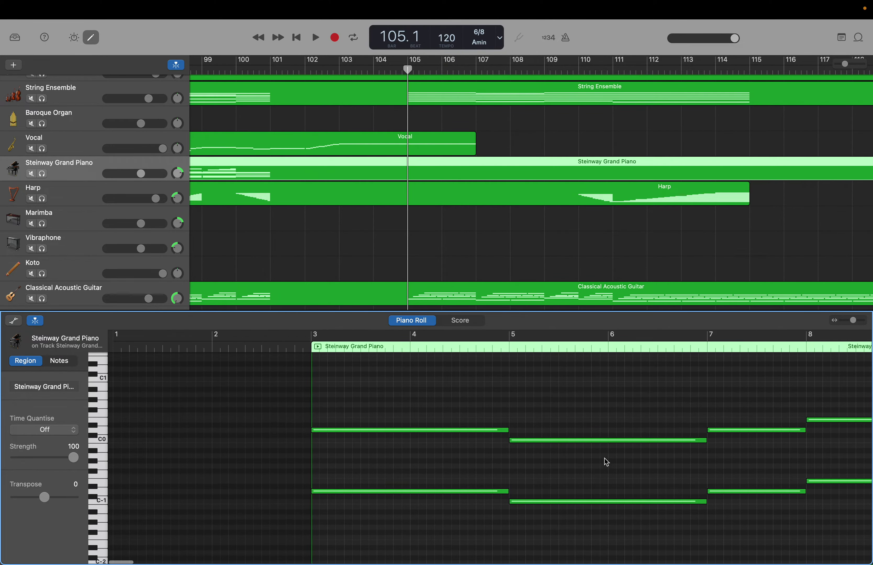
scroll(547, 494, up, 1)
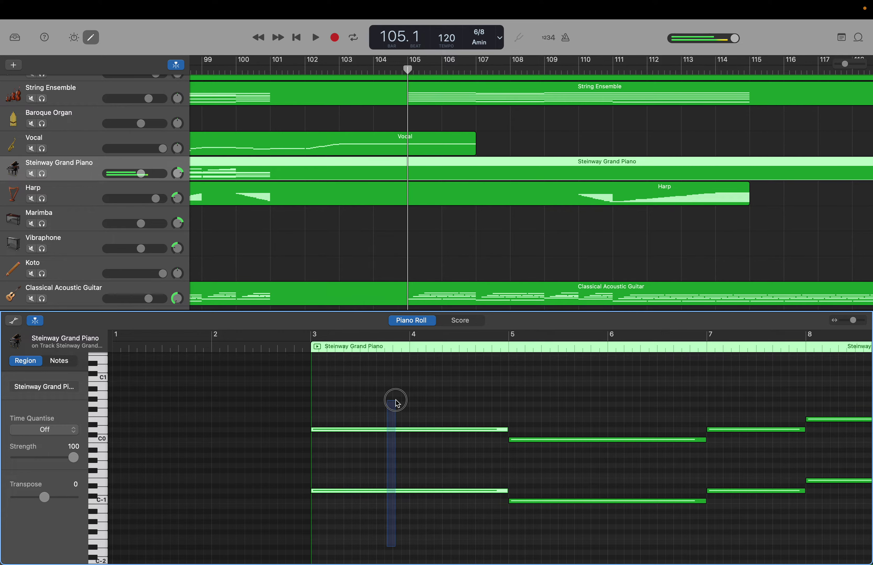
drag(397, 402, 365, 400)
drag(366, 400, 774, 403)
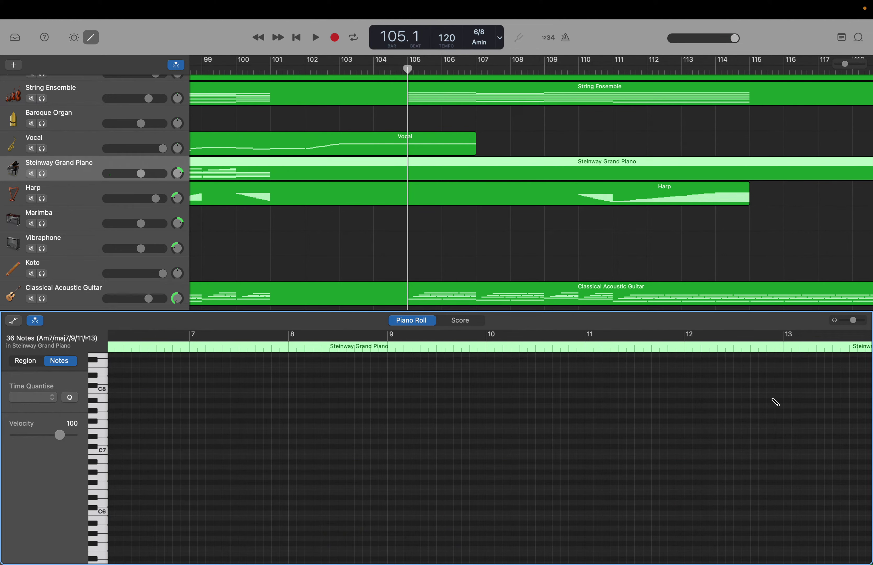
key(super+v)
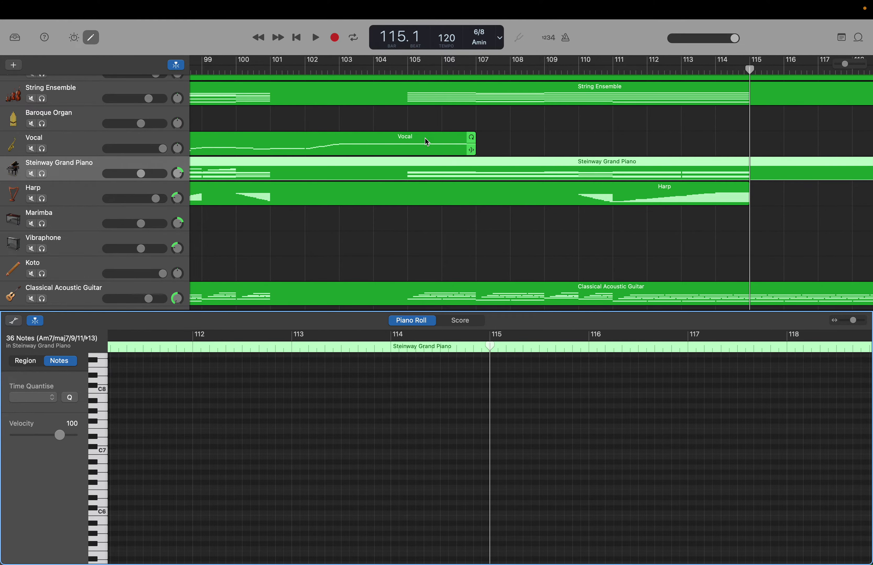
Return the playhead from bar 115 to the start of bar 105 for the brass parts.
scroll(425, 139, up, 5)
scroll(425, 138, up, 4)
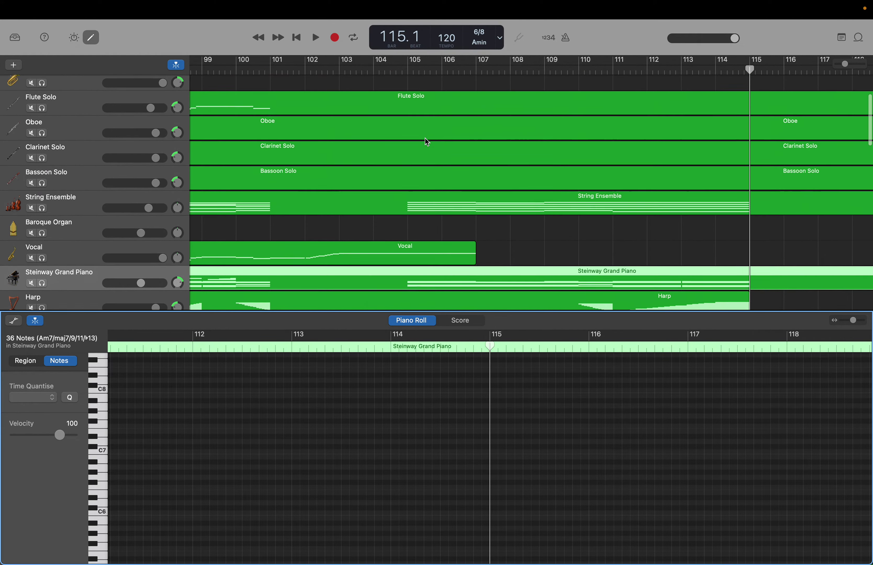
scroll(425, 139, up, 2)
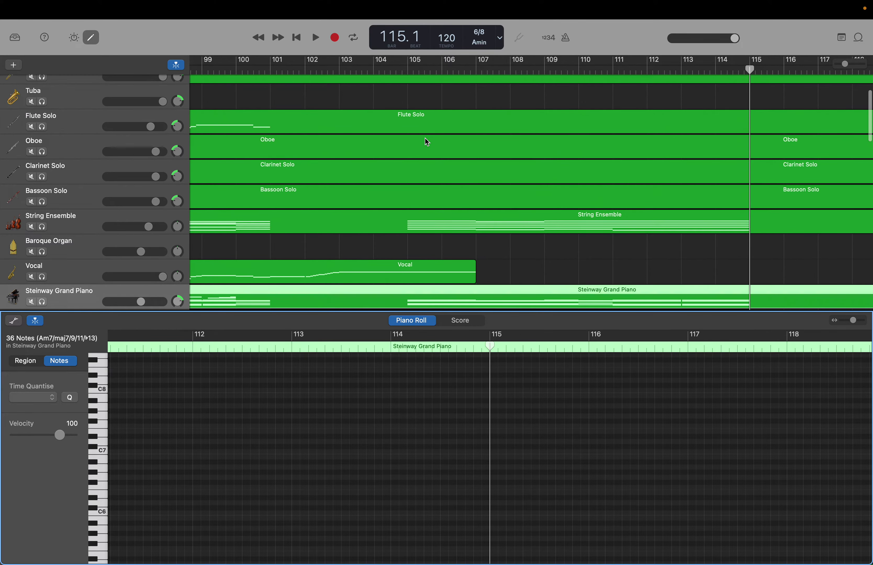
scroll(425, 138, up, 3)
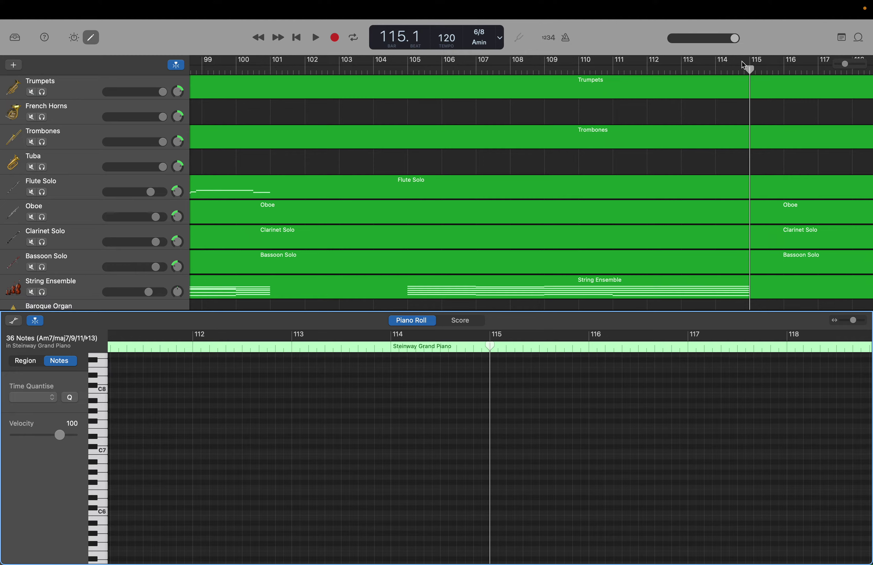
drag(749, 68, 408, 68)
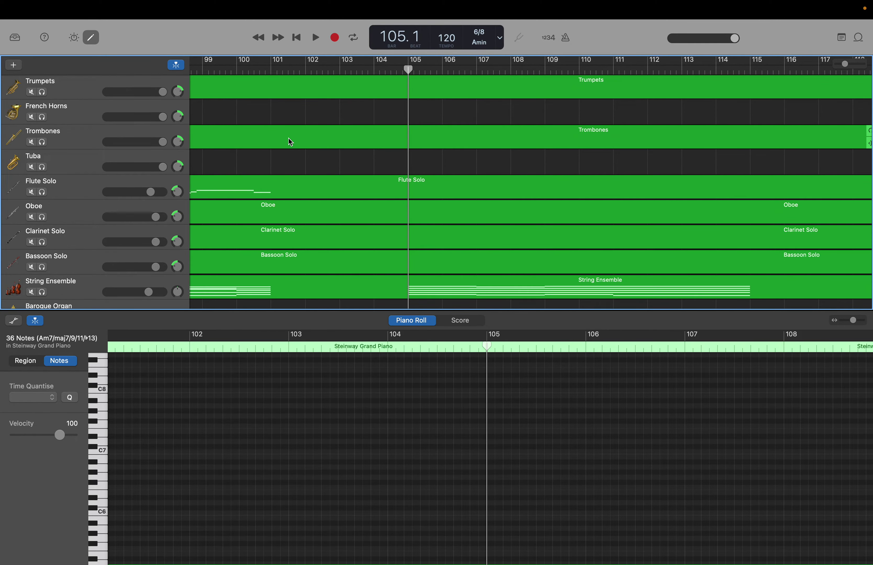
Copy the Trombones notes from bar 3 through bar 12 and paste them at bar 105.
click(72, 143)
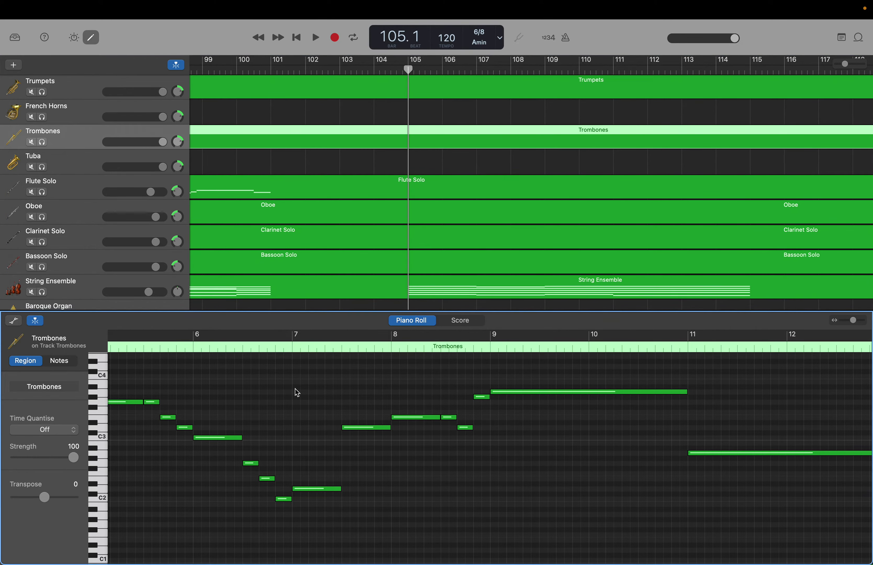
scroll(297, 392, left, 15)
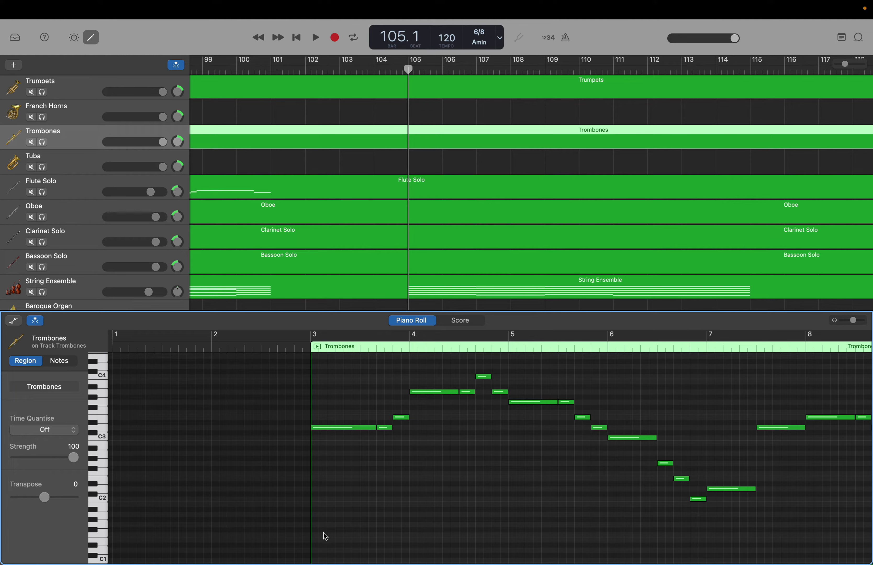
drag(322, 497, 605, 424)
click(812, 491)
scroll(630, 464, down, 10)
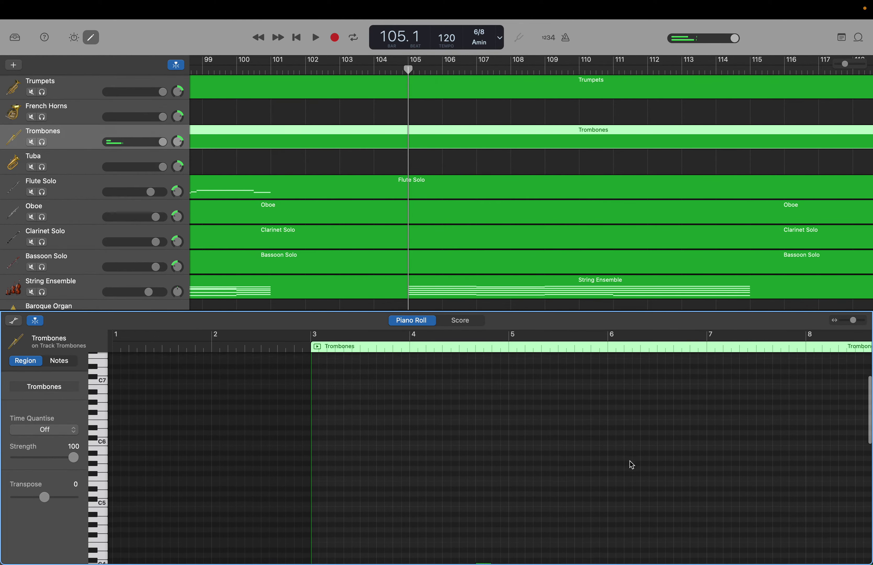
scroll(450, 526, down, 5)
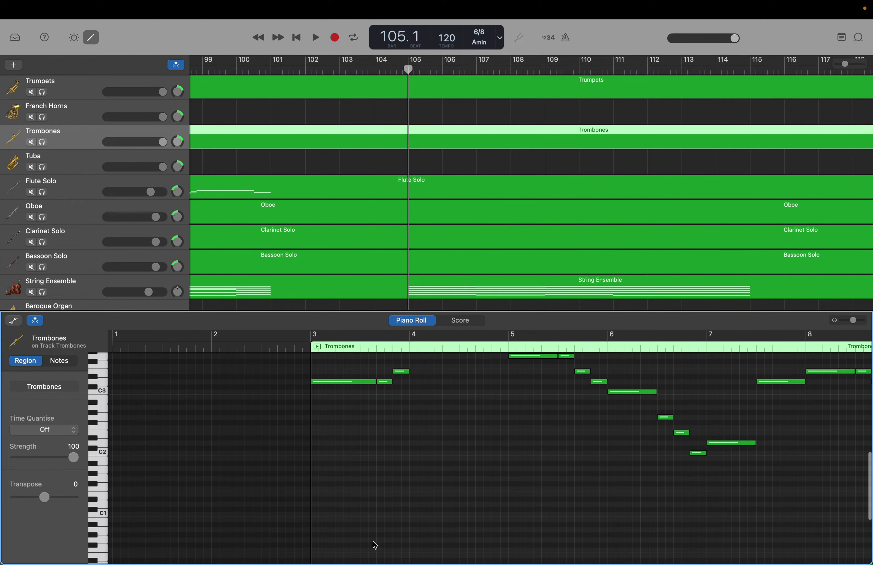
drag(335, 546, 626, 429)
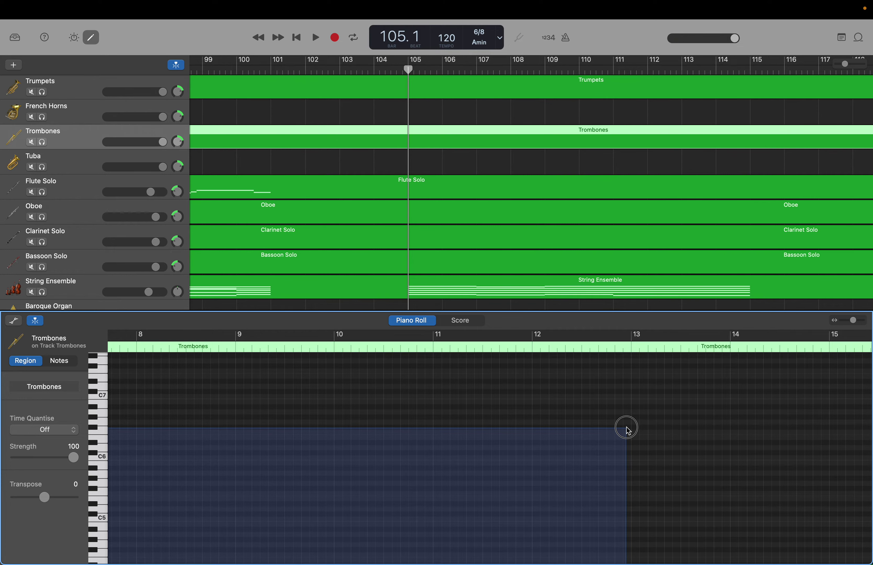
drag(627, 430, 627, 430)
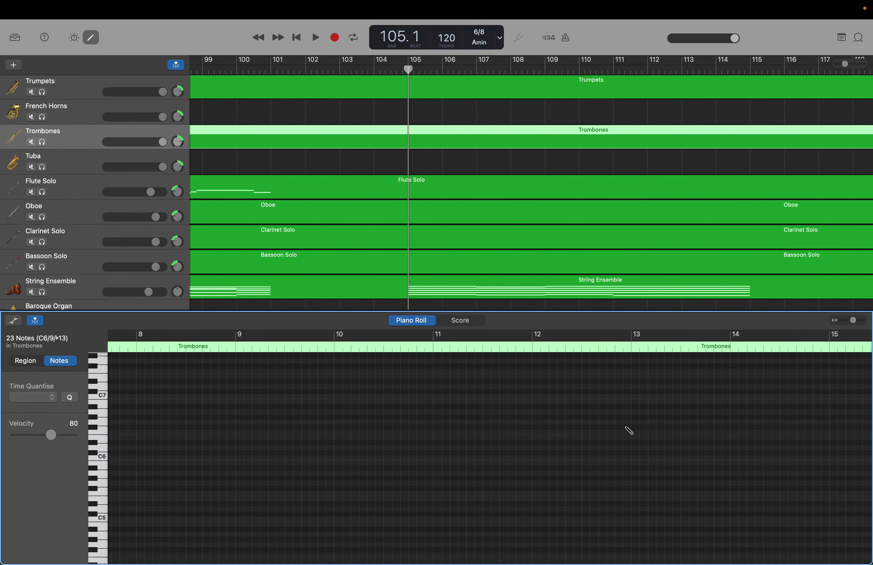
key(shift+Home)
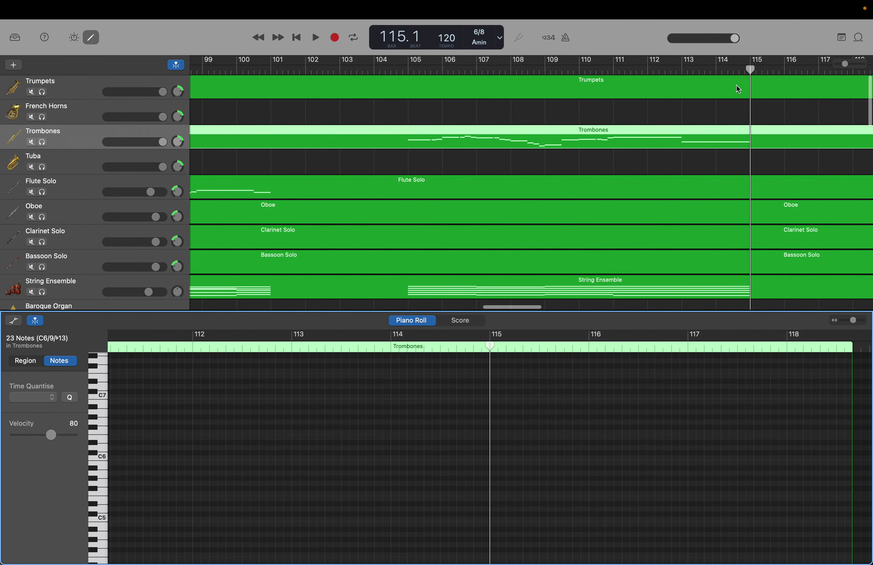
Reset the playhead to bar 105 and paste a copy of the Trumpets notes from bars 3 through 12 there.
scroll(736, 85, down, 1)
drag(749, 72, 406, 93)
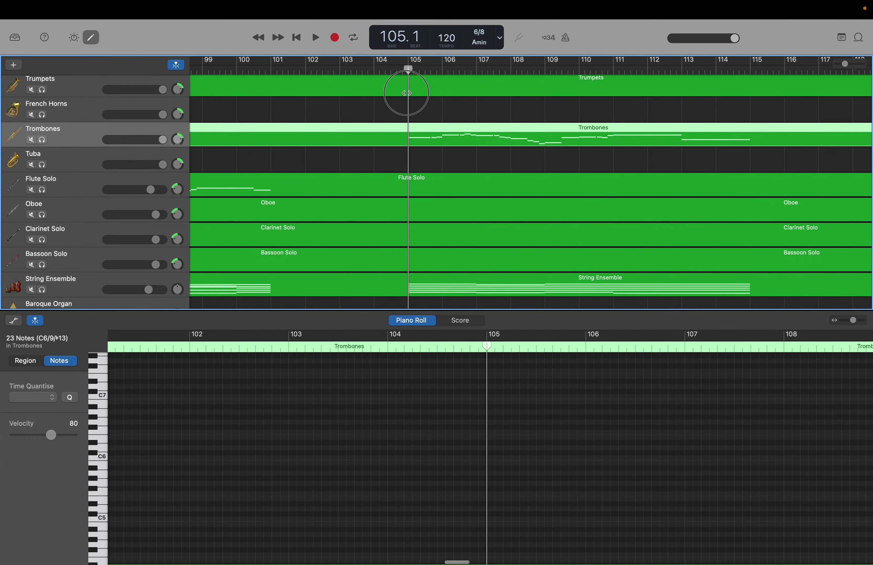
click(81, 93)
click(257, 402)
scroll(258, 402, left, 10)
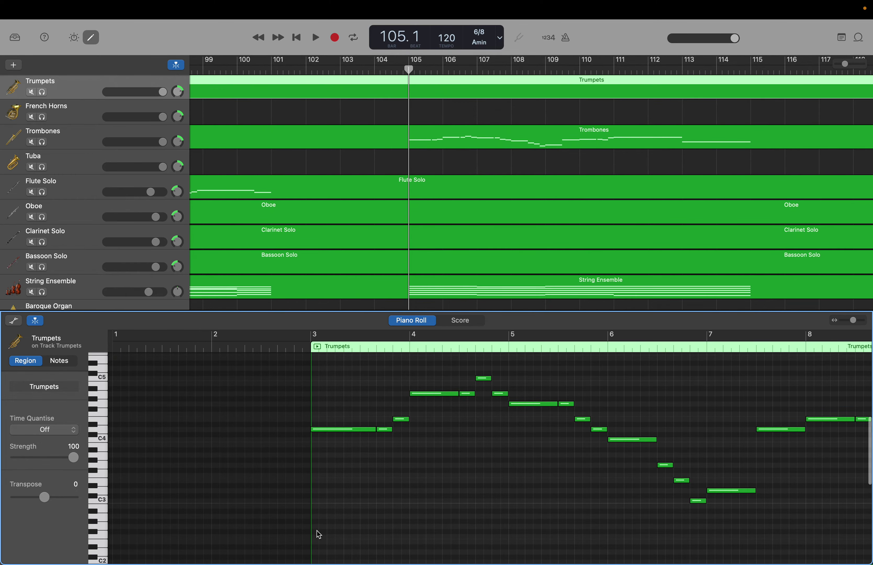
drag(318, 541, 541, 379)
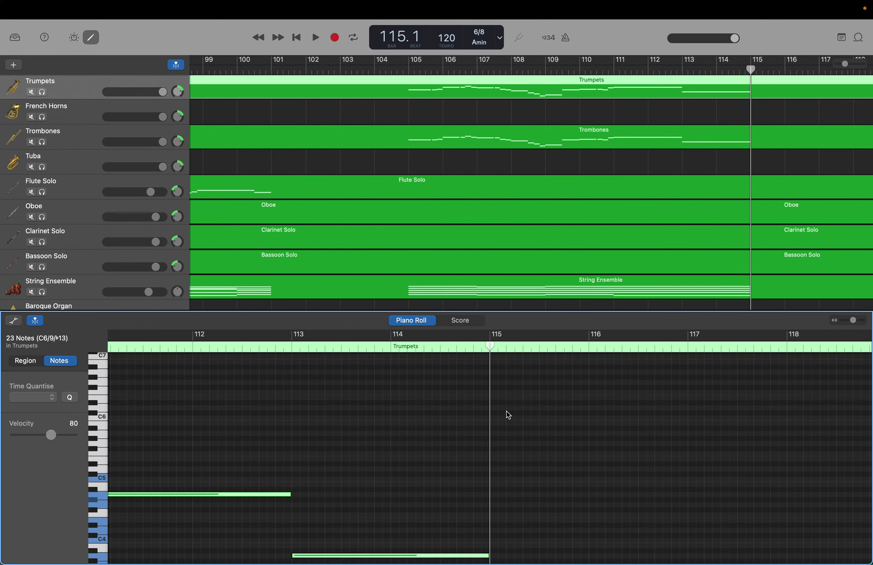
scroll(402, 268, down, 3)
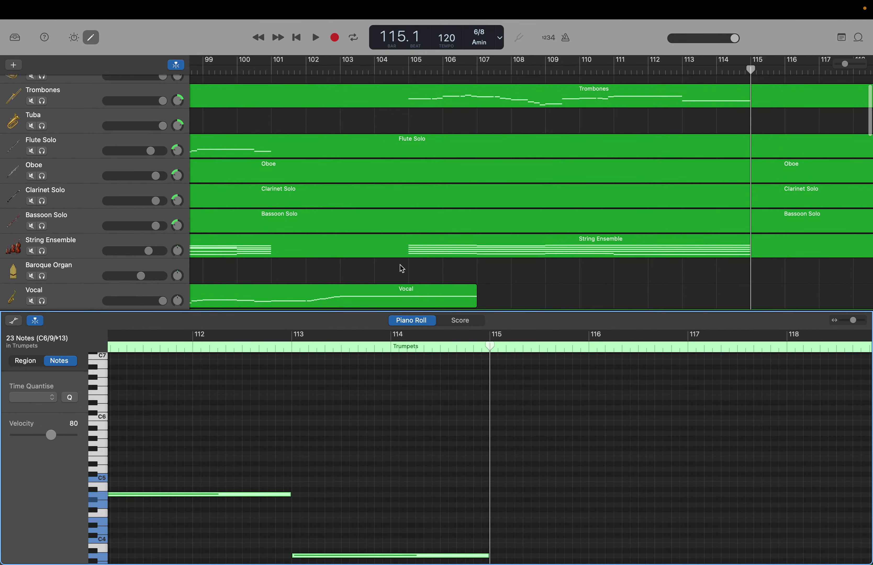
scroll(400, 266, down, 5)
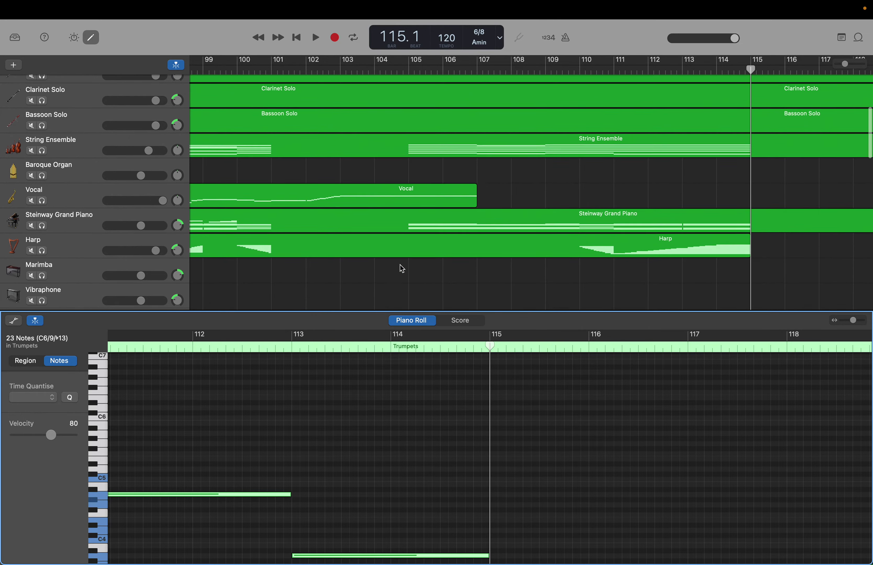
scroll(402, 268, up, 2)
scroll(402, 268, right, 2)
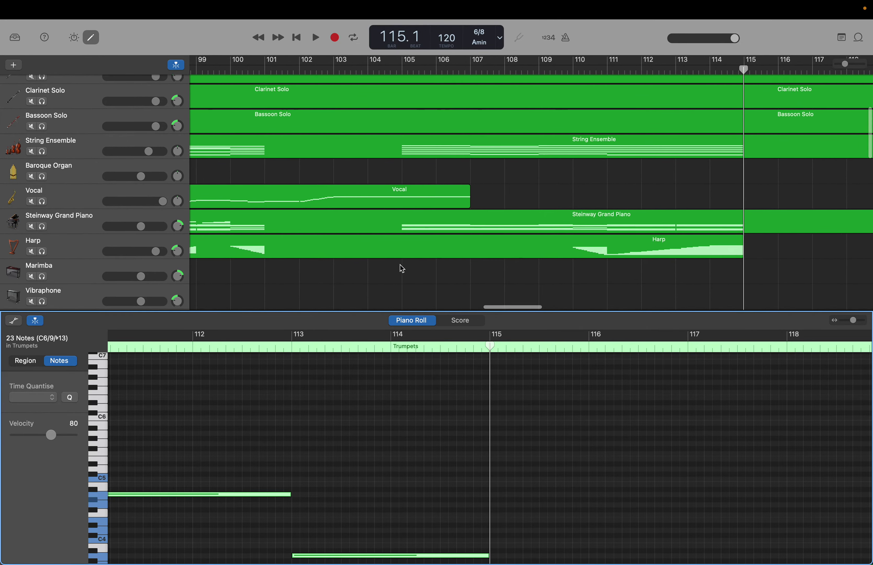
scroll(401, 268, up, 3)
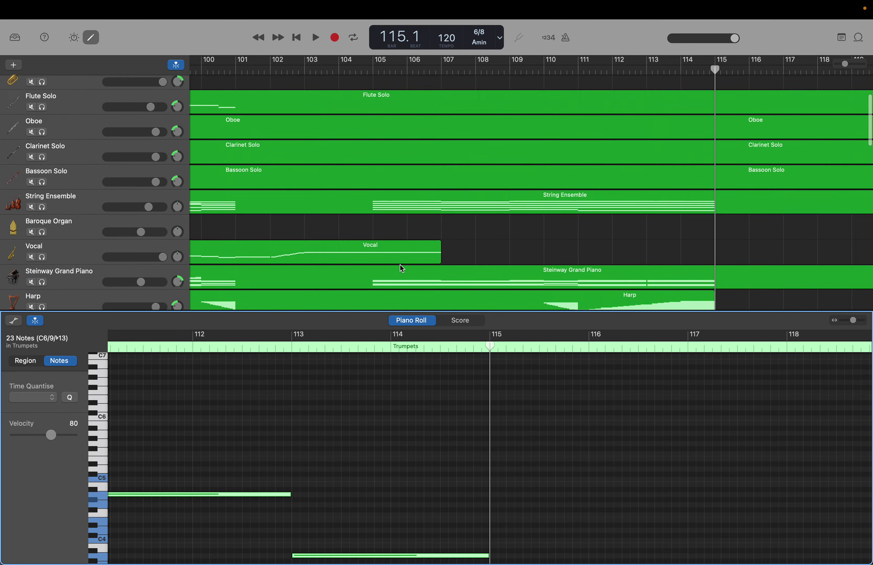
Check the extended arrangement around bars 105 to 115 from the Trumpets track down to the Harp track.
scroll(401, 268, right, 1)
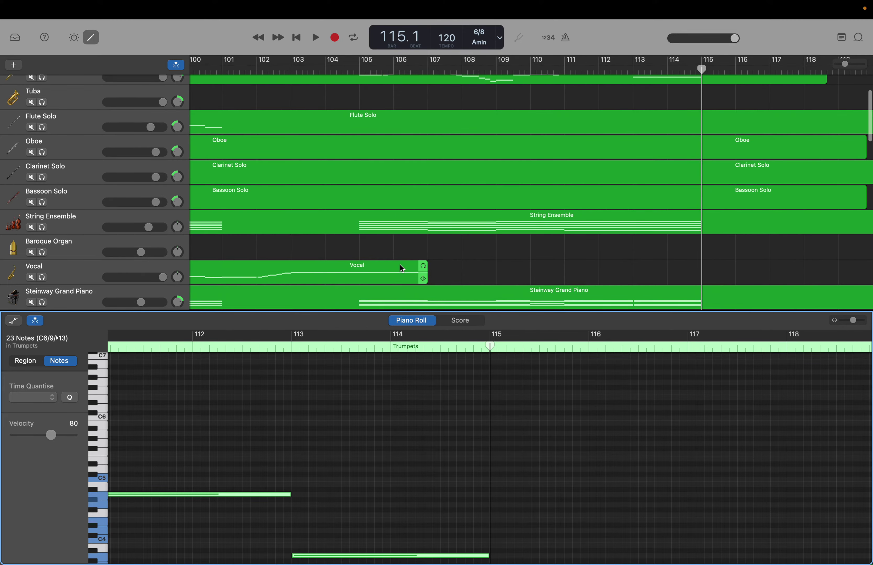
scroll(401, 268, up, 3)
scroll(401, 268, right, 1)
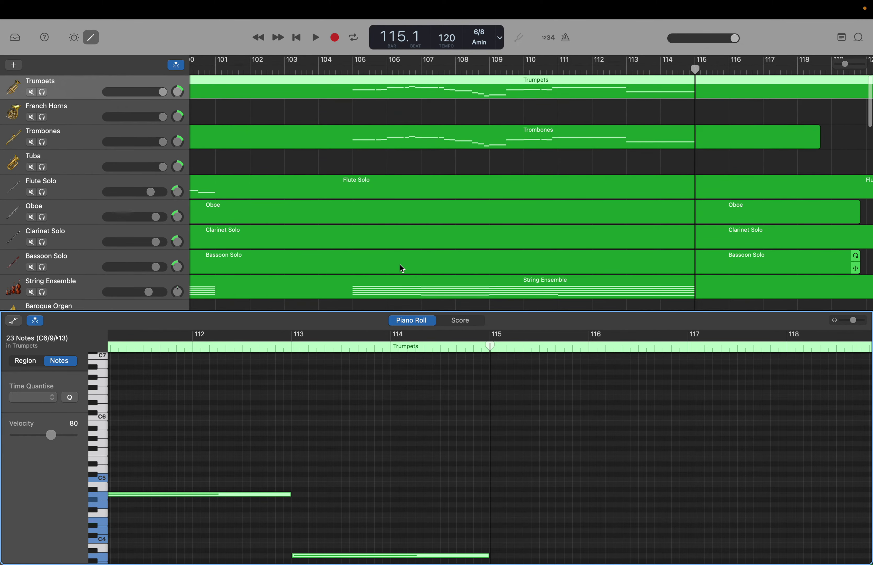
scroll(402, 268, down, 5)
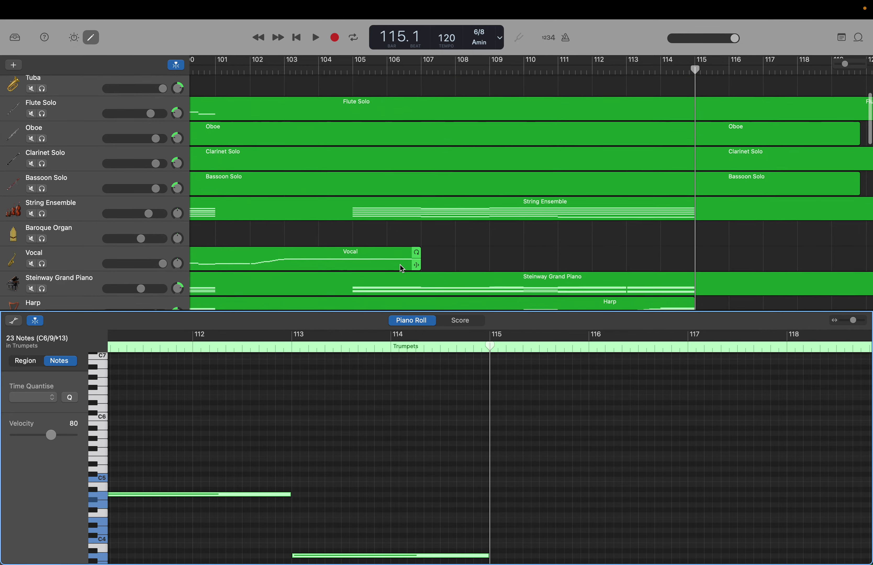
scroll(402, 268, down, 1)
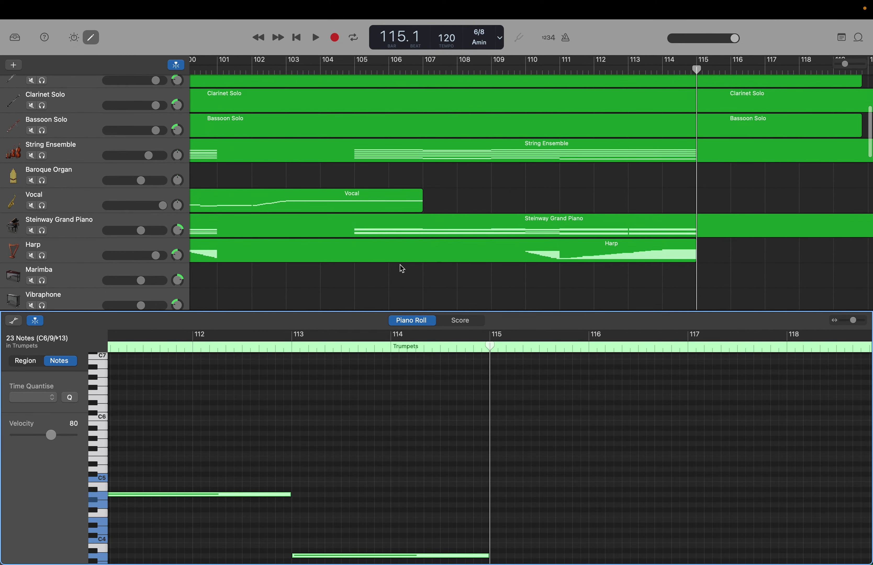
scroll(402, 269, down, 1)
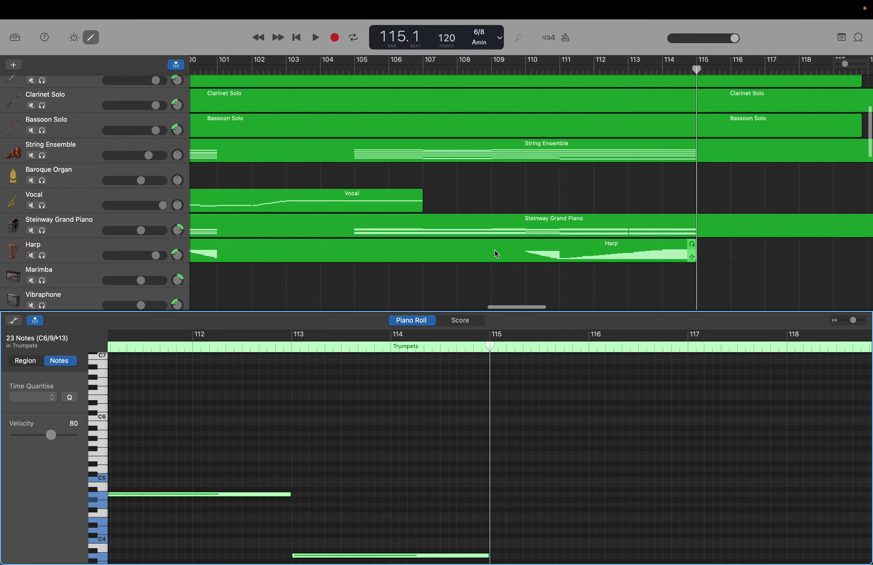
Extend the Taiko Drums region to bar 119 and the Heavy drum kit region to just before bar 119.
scroll(497, 254, down, 10)
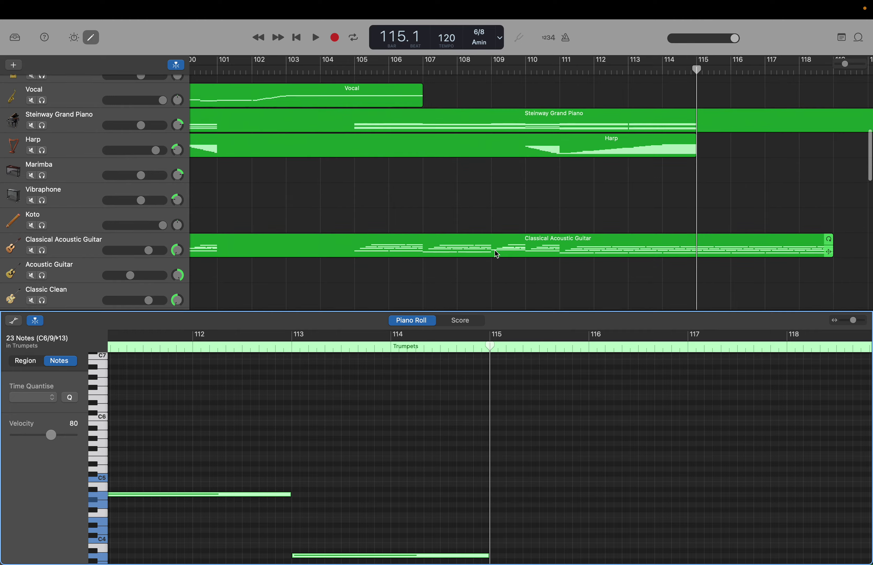
scroll(497, 254, down, 8)
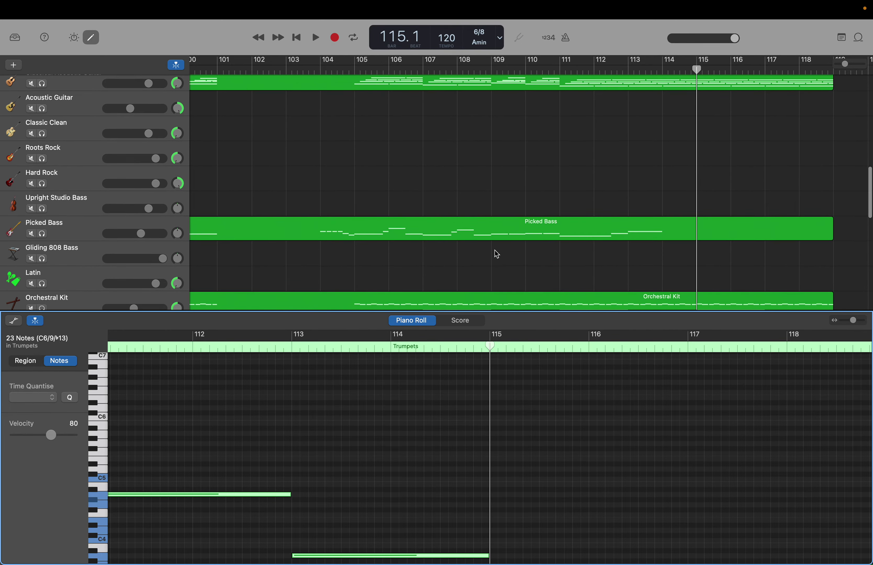
scroll(497, 254, down, 4)
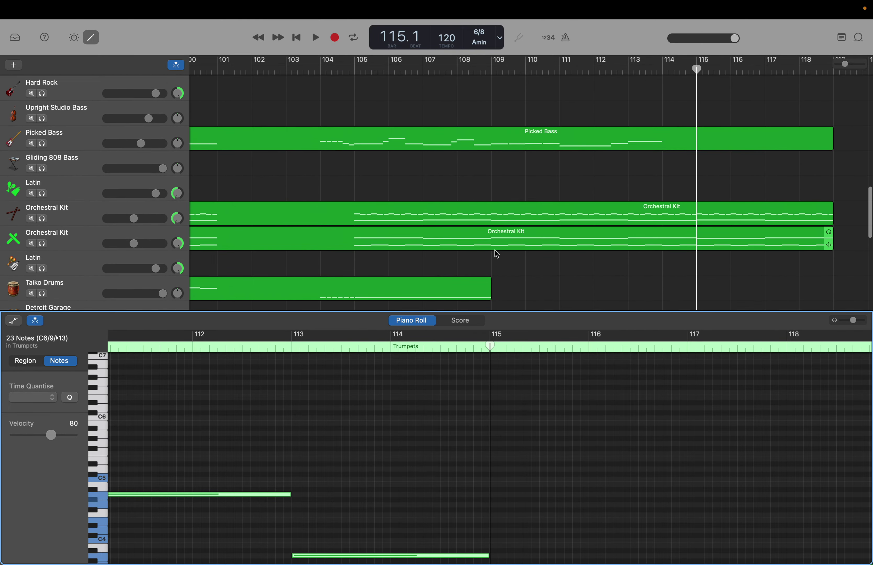
scroll(497, 254, down, 2)
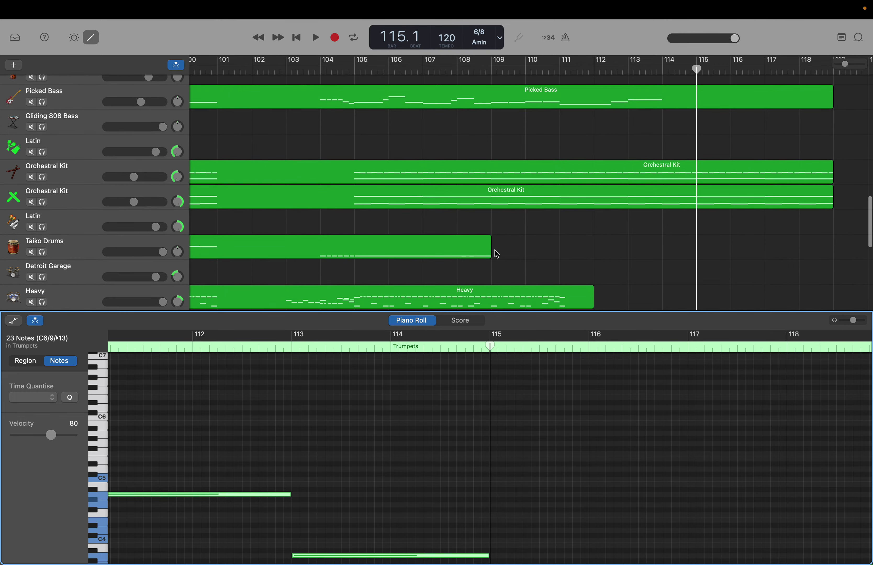
scroll(496, 254, down, 1)
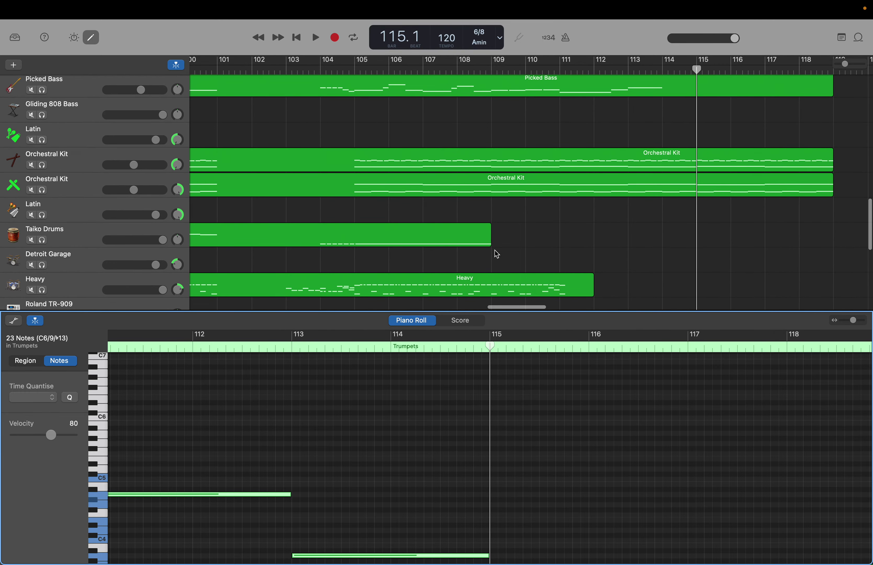
drag(489, 242, 830, 254)
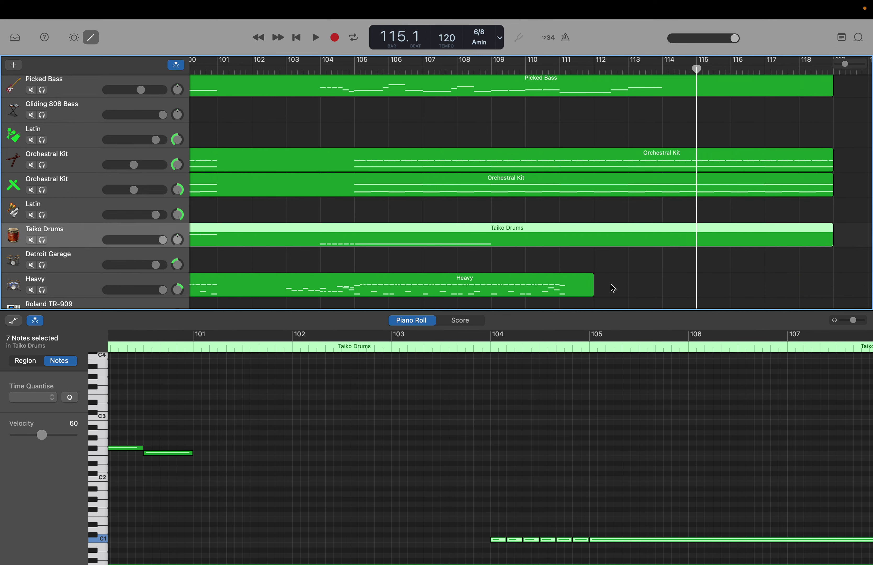
mouse_move(591, 292)
drag(591, 292, 827, 273)
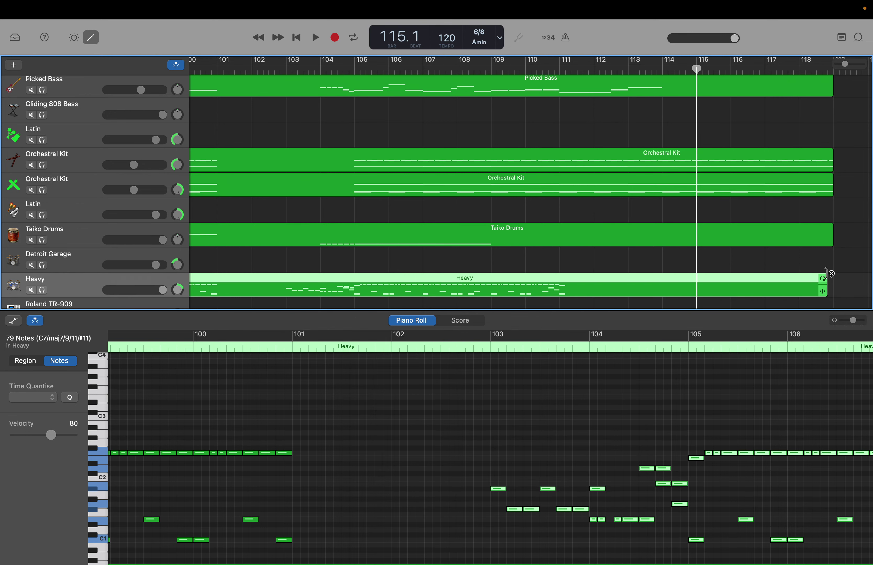
Examine the Trombones notes from bar 105 to bar 114 and look through the remaining tracks down to Mech Riser.
scroll(826, 273, up, 5)
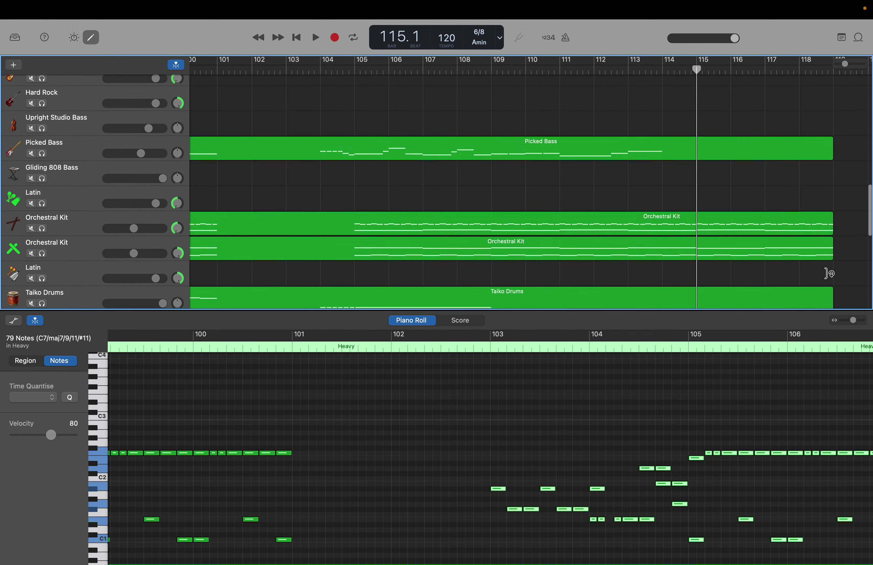
scroll(828, 274, up, 7)
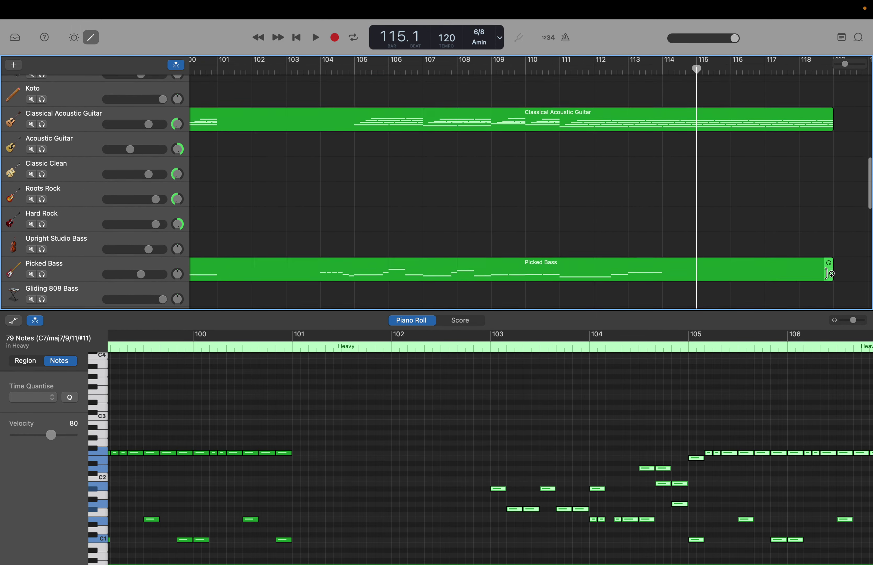
scroll(827, 274, up, 15)
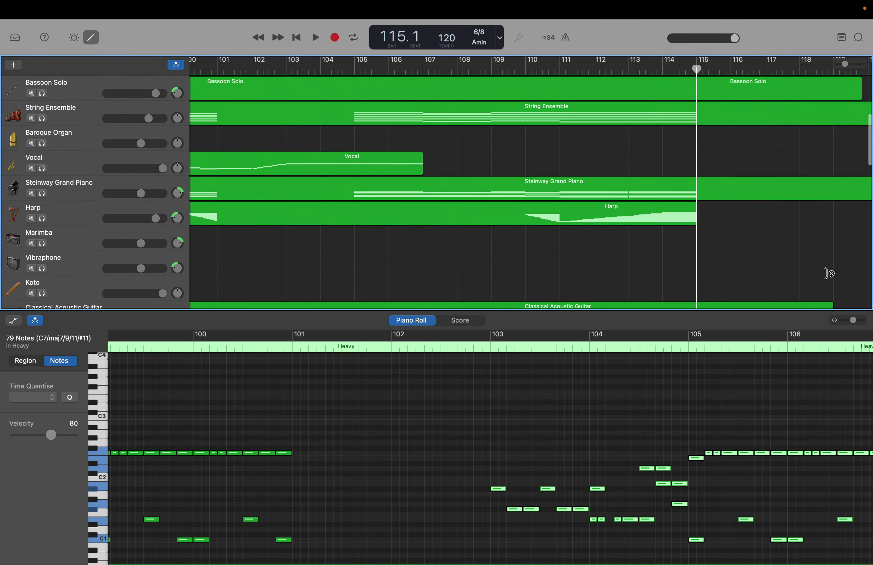
scroll(828, 274, up, 5)
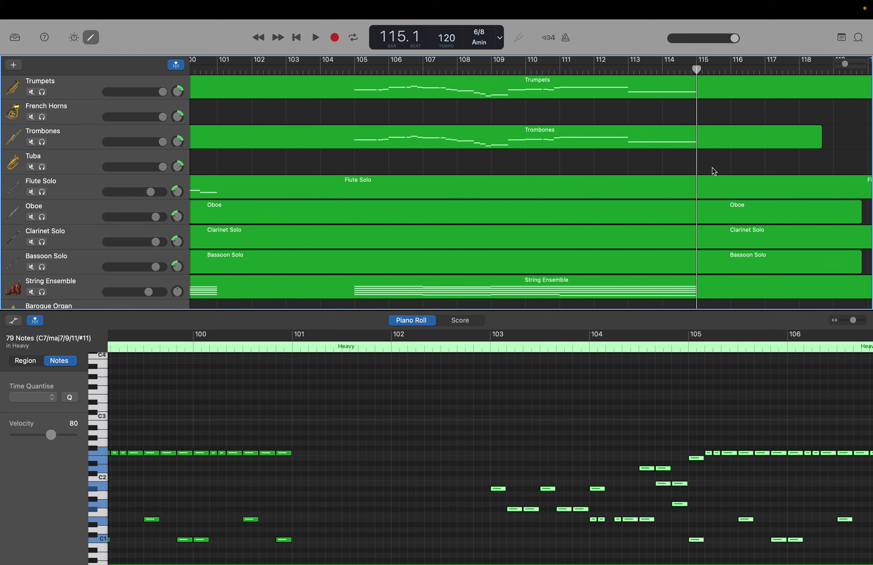
click(620, 138)
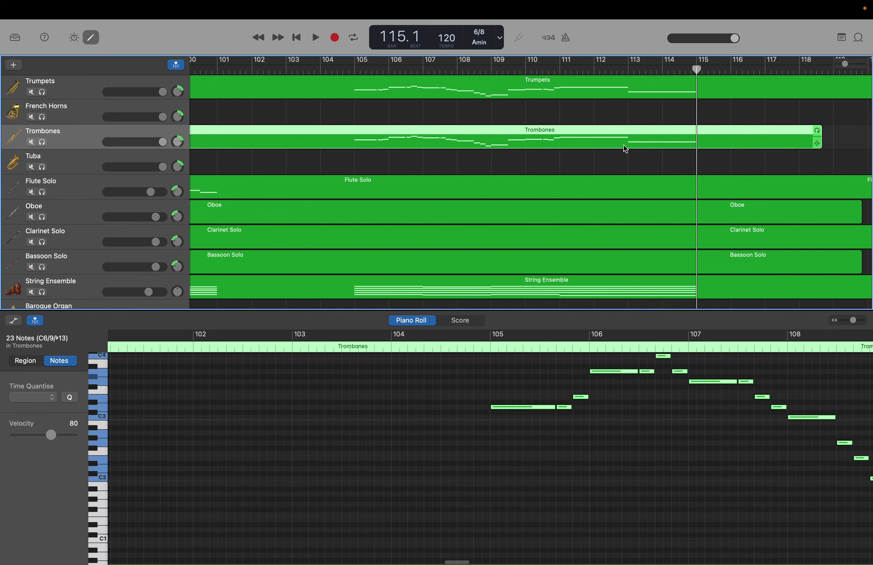
scroll(696, 352, right, 10)
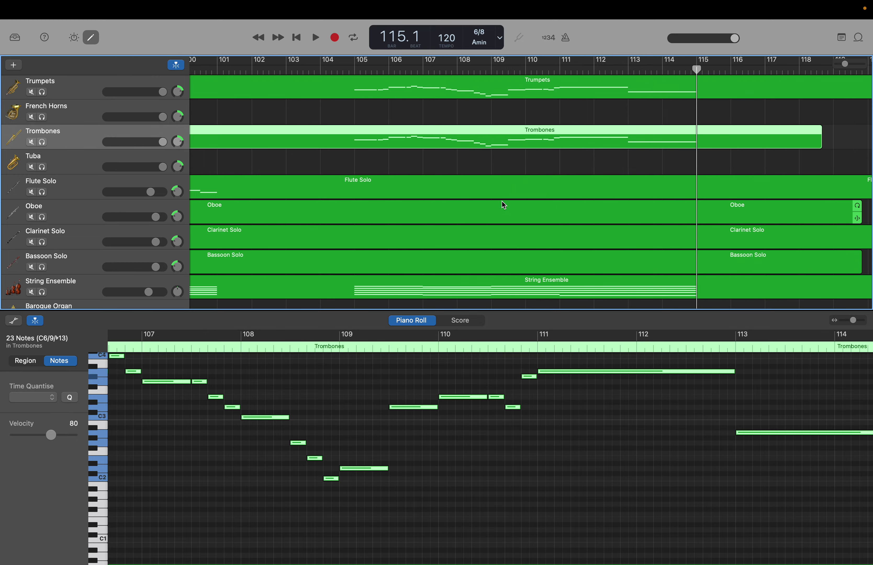
scroll(337, 197, down, 8)
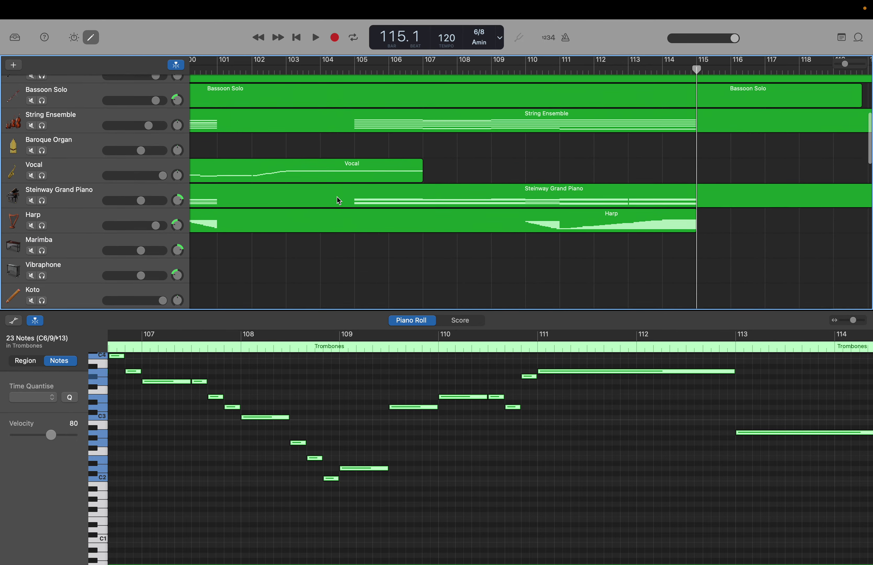
scroll(337, 197, down, 8)
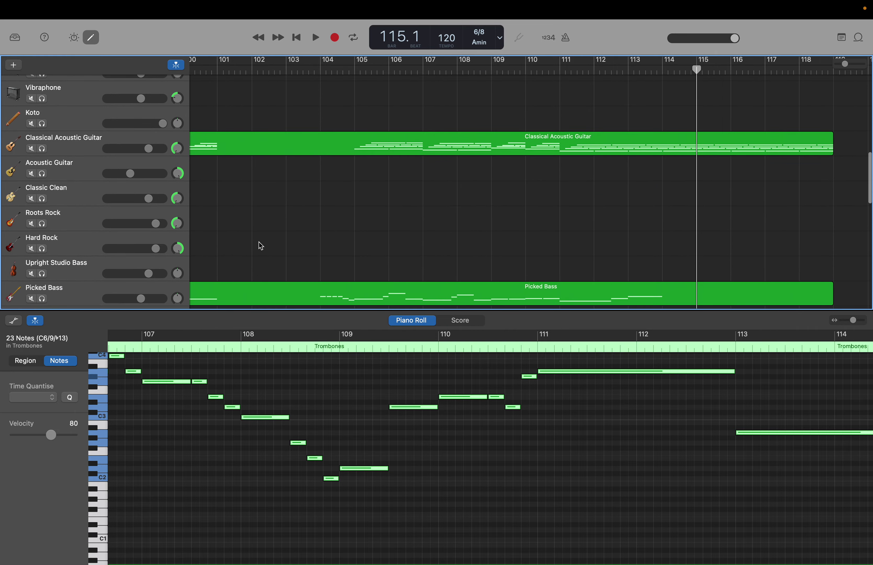
scroll(262, 226, down, 10)
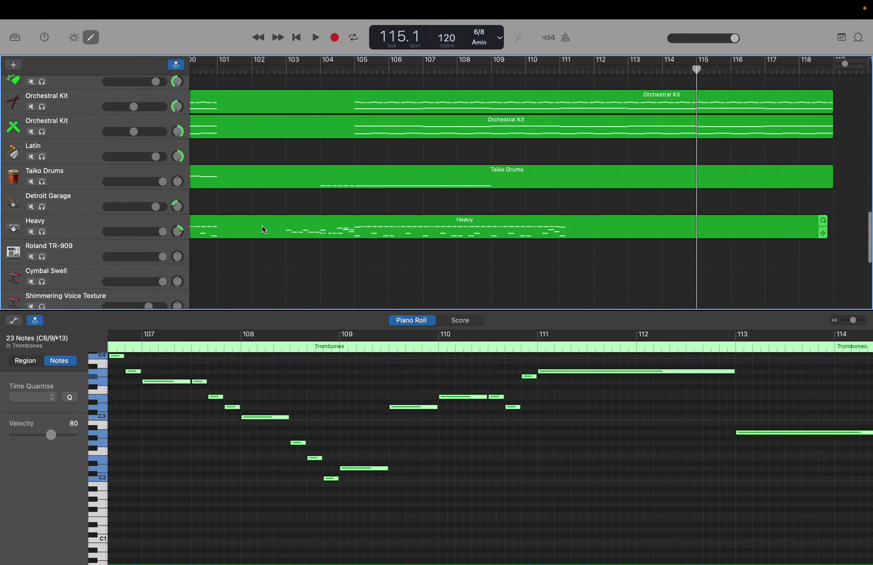
scroll(262, 226, down, 8)
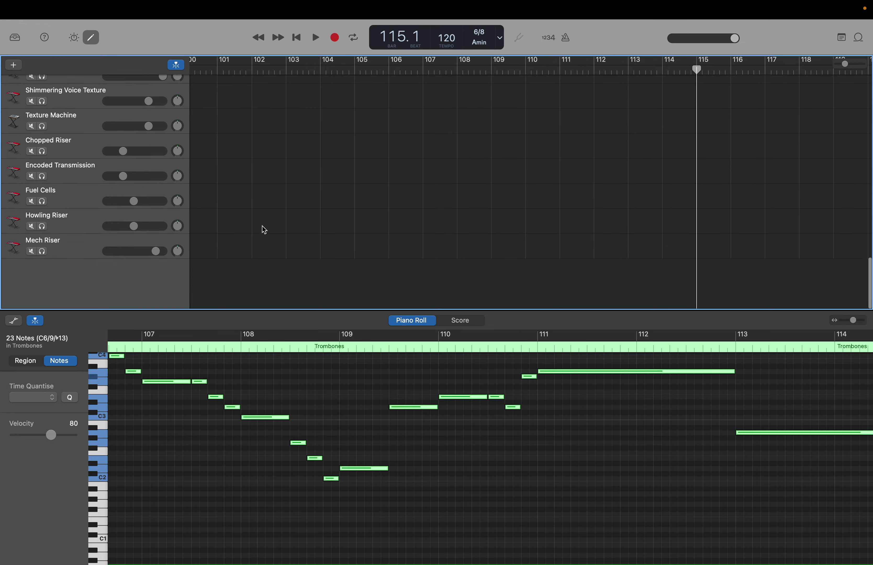
Select the Heavy drum kit track and move the playhead to the start of bar 109.
scroll(264, 230, up, 9)
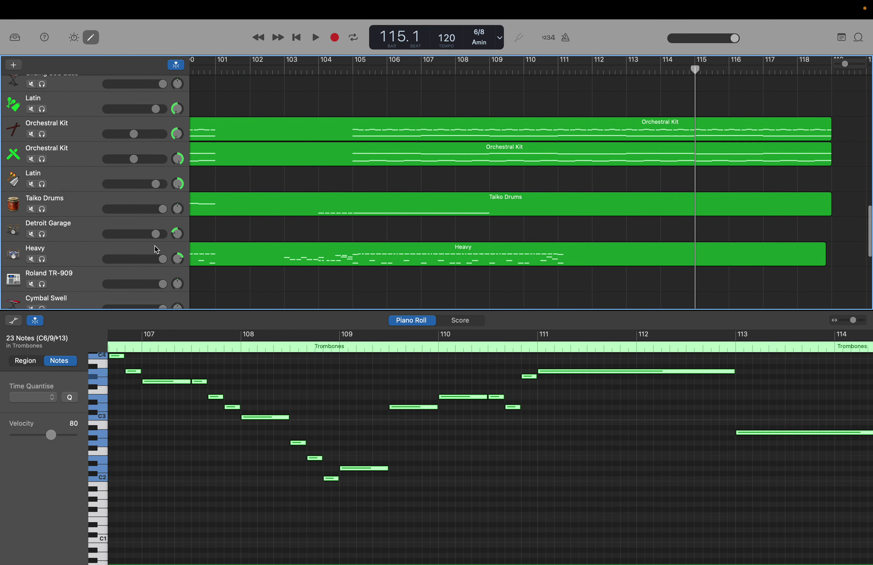
click(156, 250)
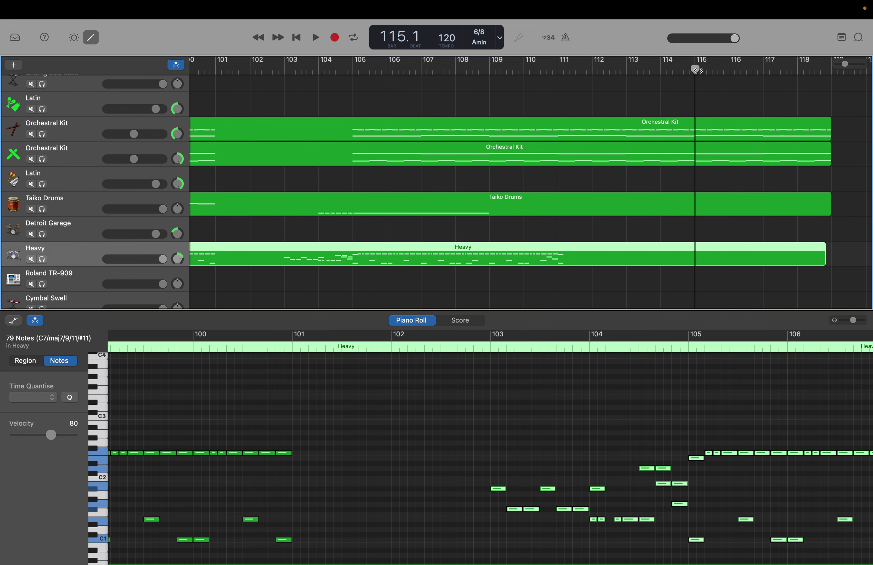
drag(695, 69, 493, 52)
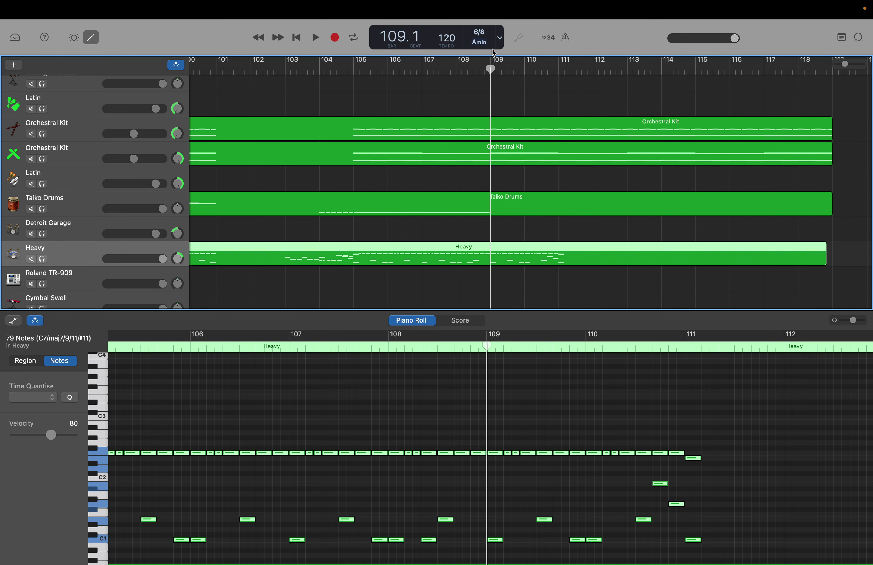